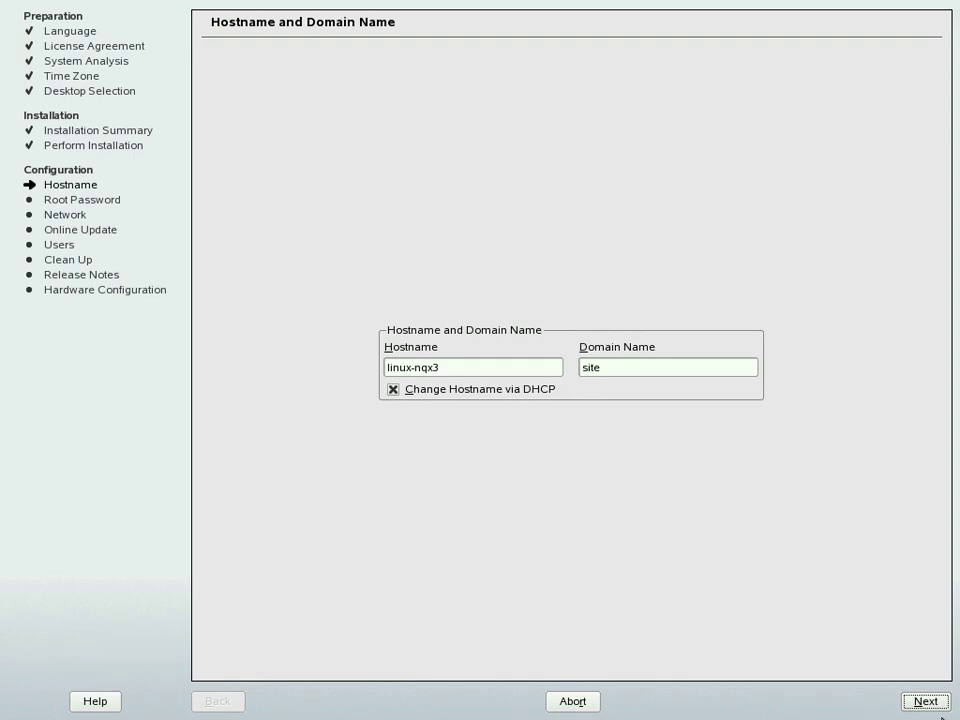
Step: Set the hostname to Workstation and the domain name to SUSE, then continue
{"action": "left_click", "coordinate": [460, 368]}
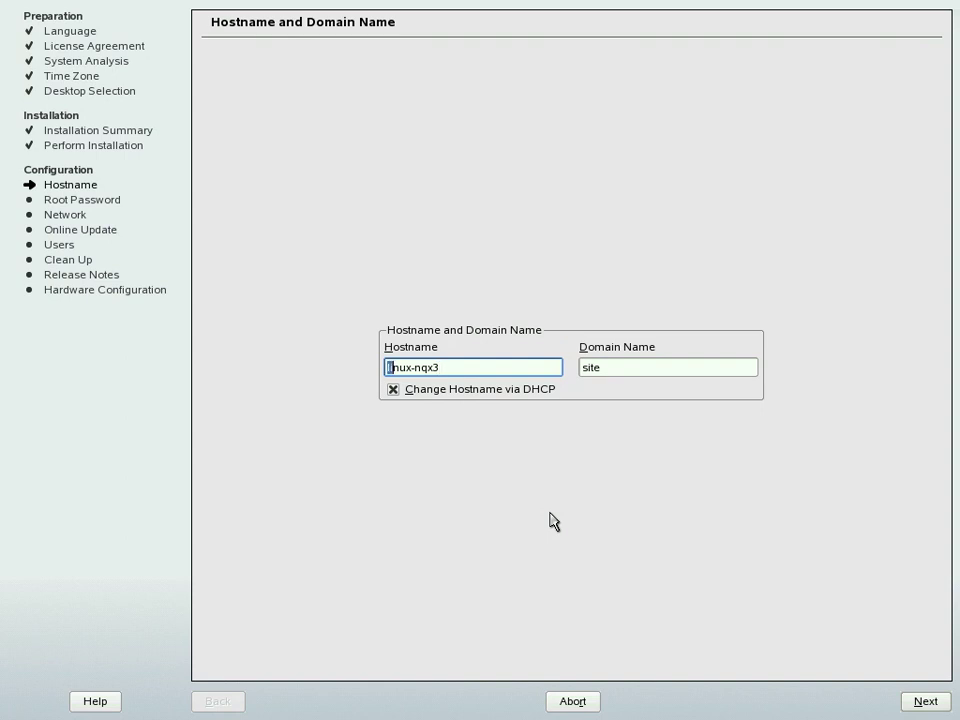
{"action": "key", "text": "shift+Right"}
{"action": "key", "text": "shift+Right"}
{"action": "key", "text": "shift+Right"}
{"action": "key", "text": "shift+Right"}
{"action": "key", "text": "shift+Right"}
{"action": "key", "text": "shift+Right"}
{"action": "key", "text": "shift+Right"}
{"action": "key", "text": "shift+Right"}
{"action": "key", "text": "shift+Right"}
{"action": "key", "text": "shift+Right"}
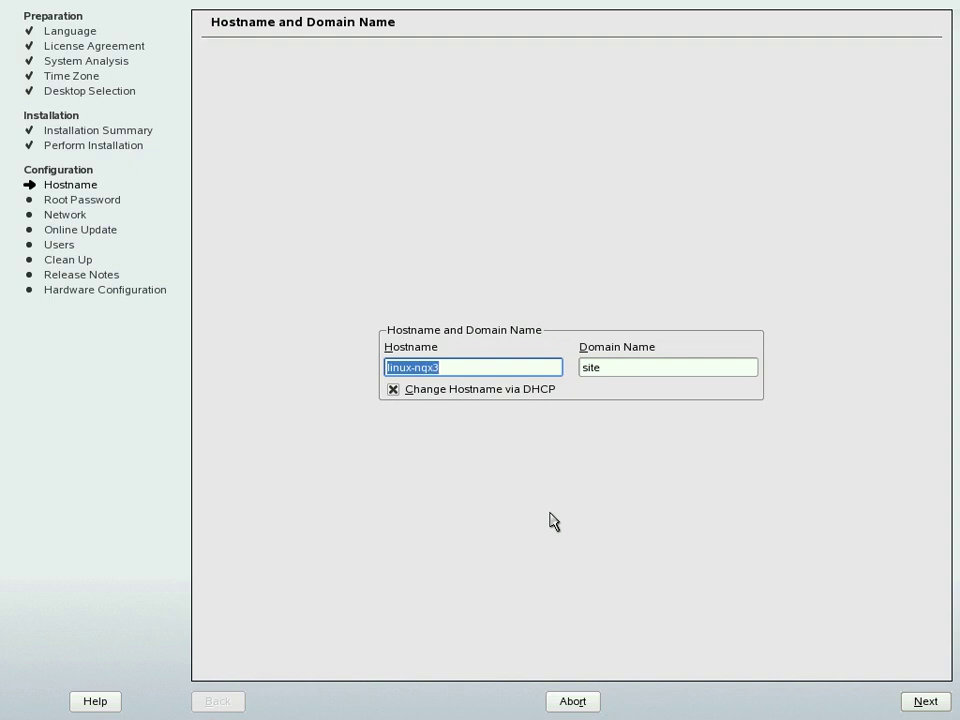
{"action": "type", "text": "Workstation"}
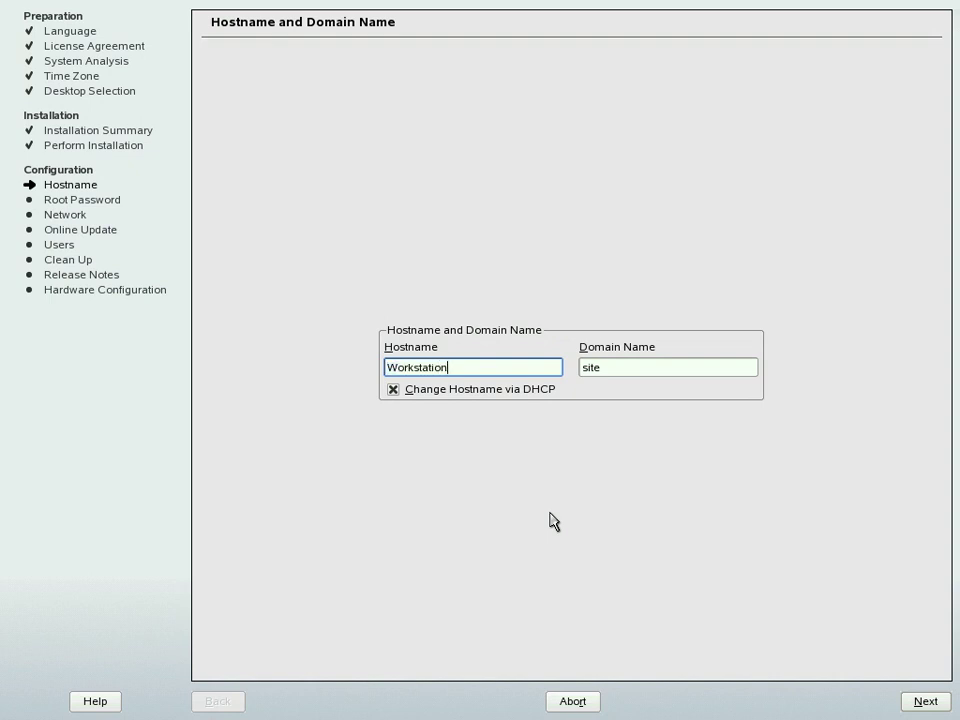
{"action": "key", "text": "Tab"}
{"action": "type", "text": "SUSE"}
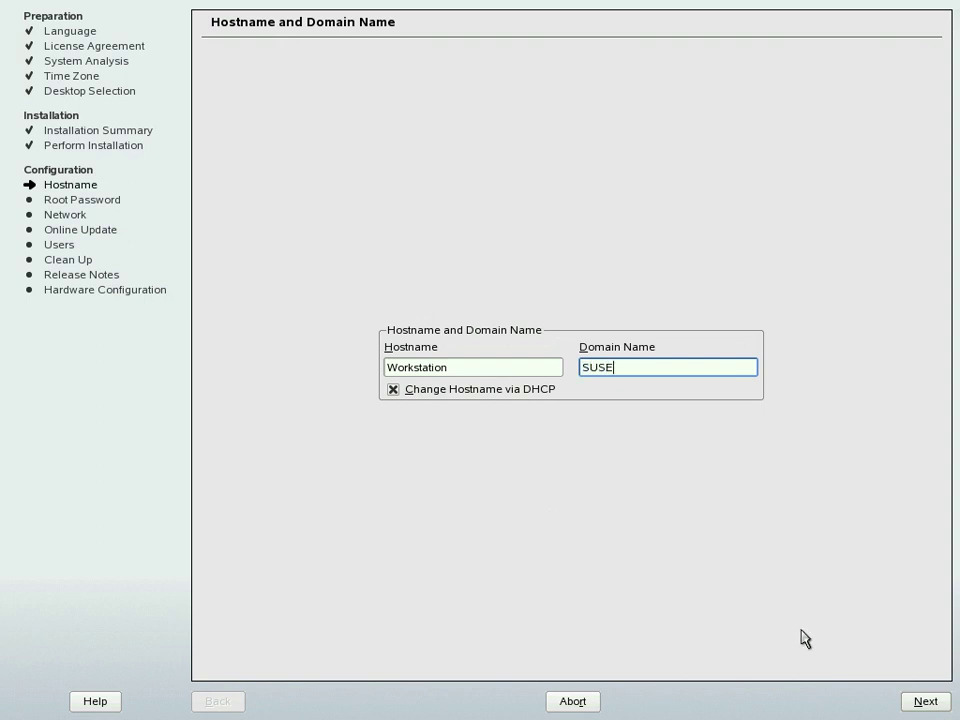
{"action": "left_click", "coordinate": [916, 703]}
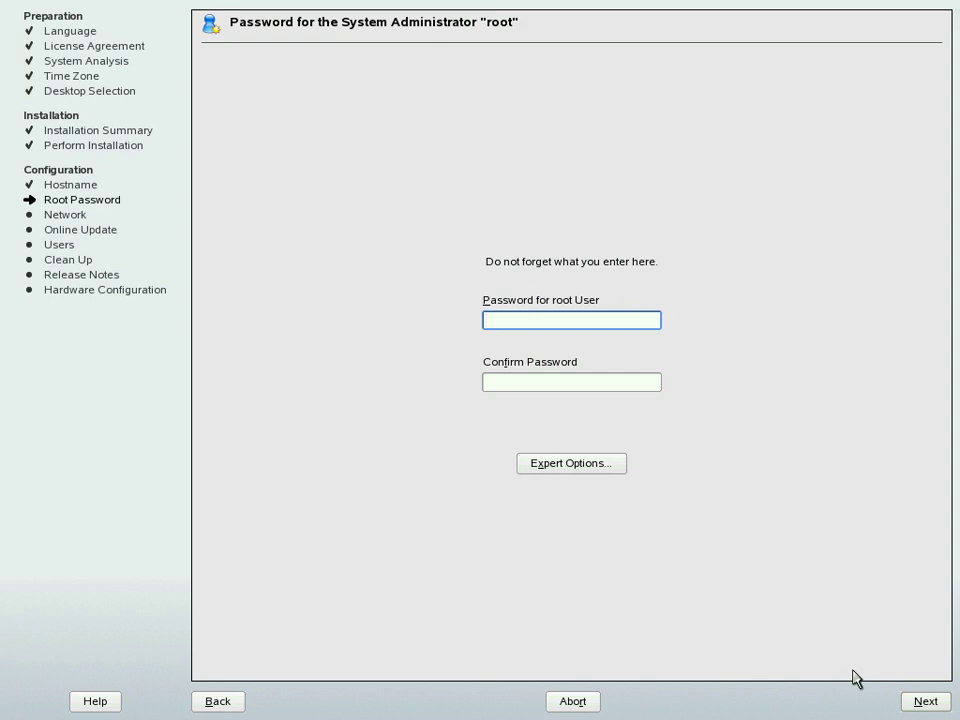
Step: Enter and confirm the root password, then continue to network configuration
{"action": "type", "text": "**********"}
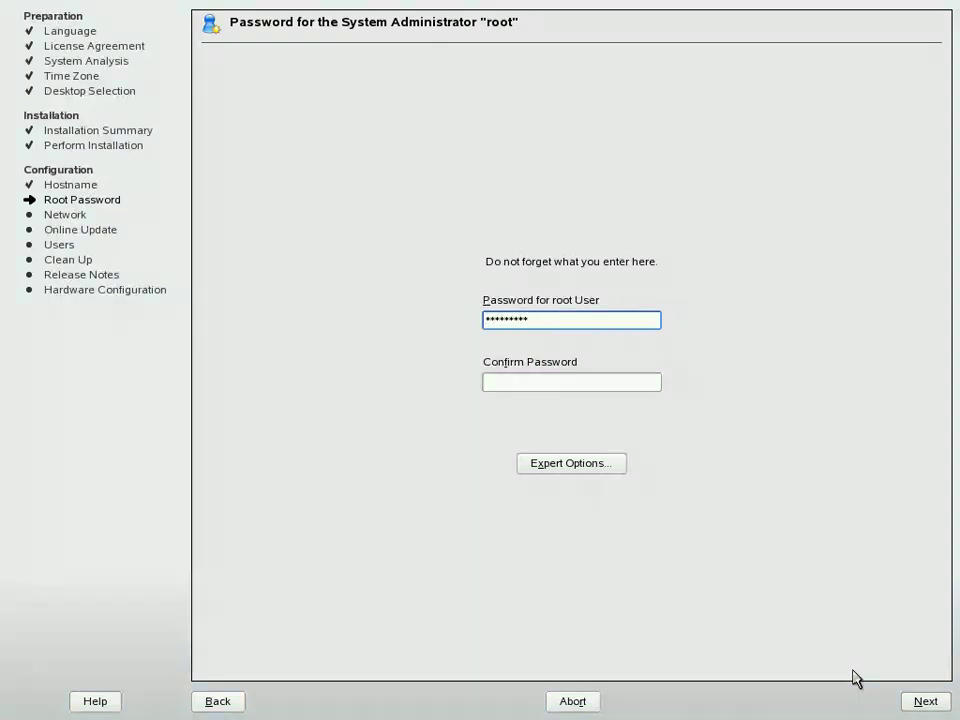
{"action": "type", "text": "**"}
{"action": "key", "text": "Tab"}
{"action": "type", "text": "************"}
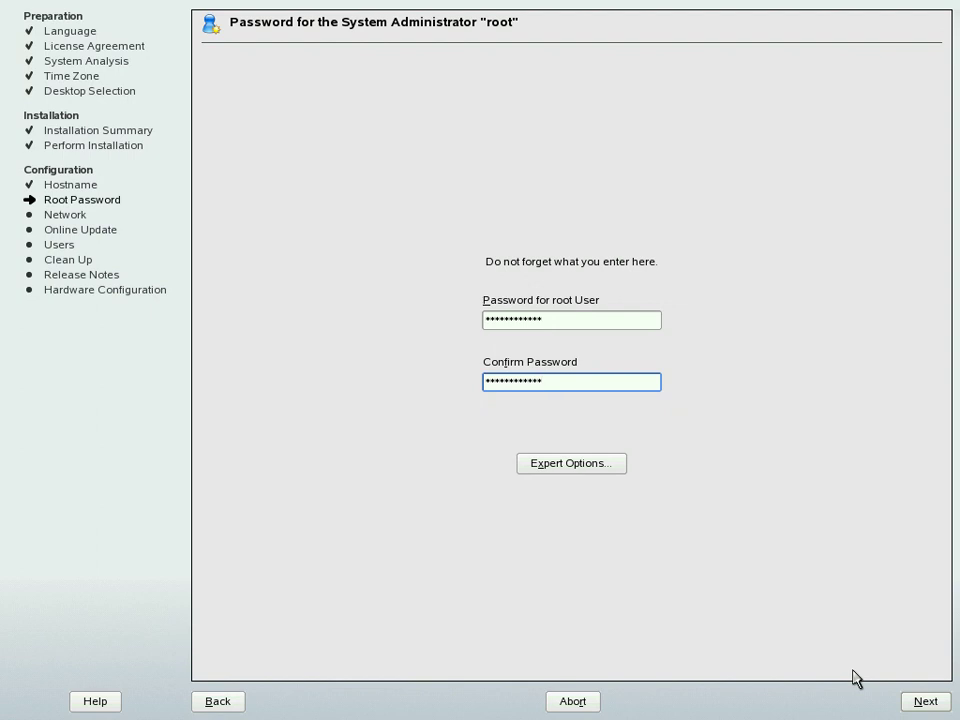
{"action": "left_click", "coordinate": [912, 703]}
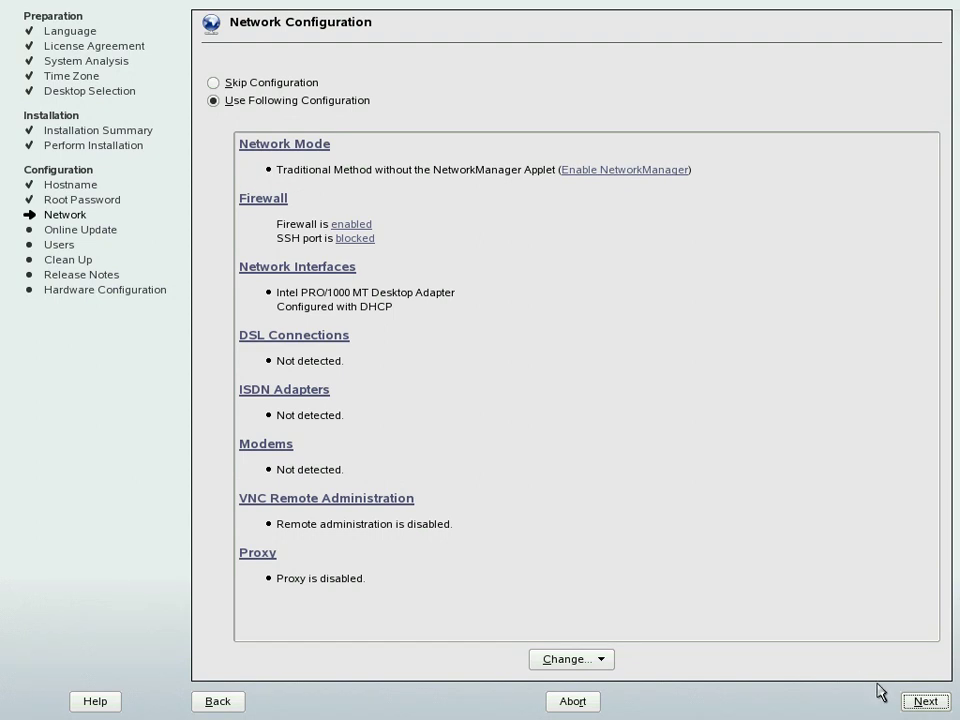
Step: Accept the detected DHCP network setup with firewall enabled and save it
{"action": "left_click", "coordinate": [922, 702]}
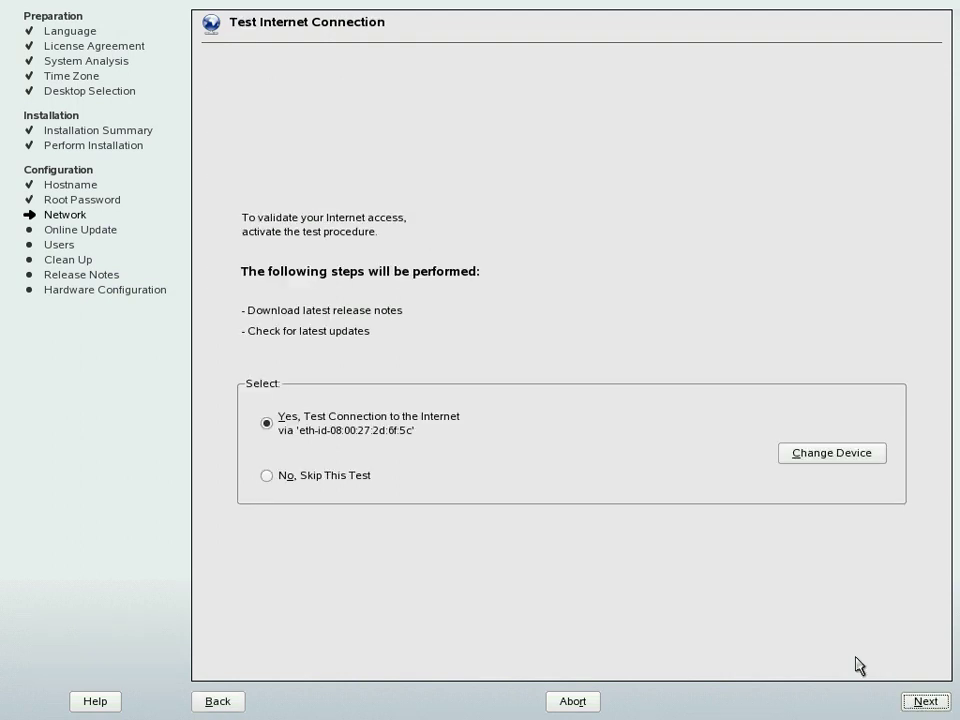
Step: Skip the internet connection test and keep local (/etc/passwd) user authentication
{"action": "left_click", "coordinate": [285, 484]}
{"action": "left_click", "coordinate": [921, 700]}
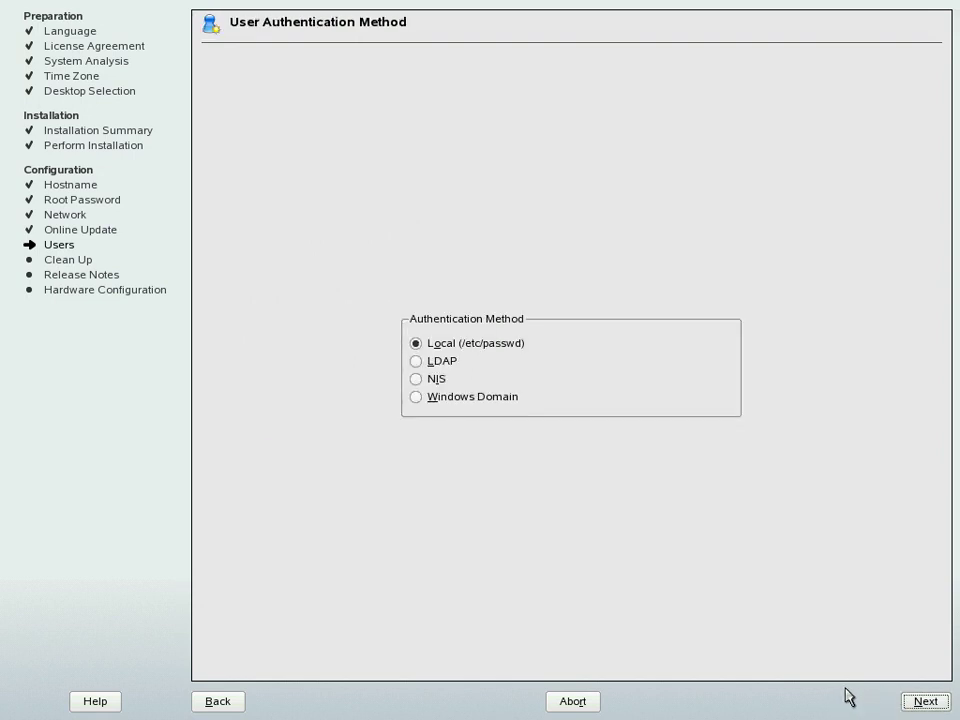
{"action": "left_click", "coordinate": [910, 704]}
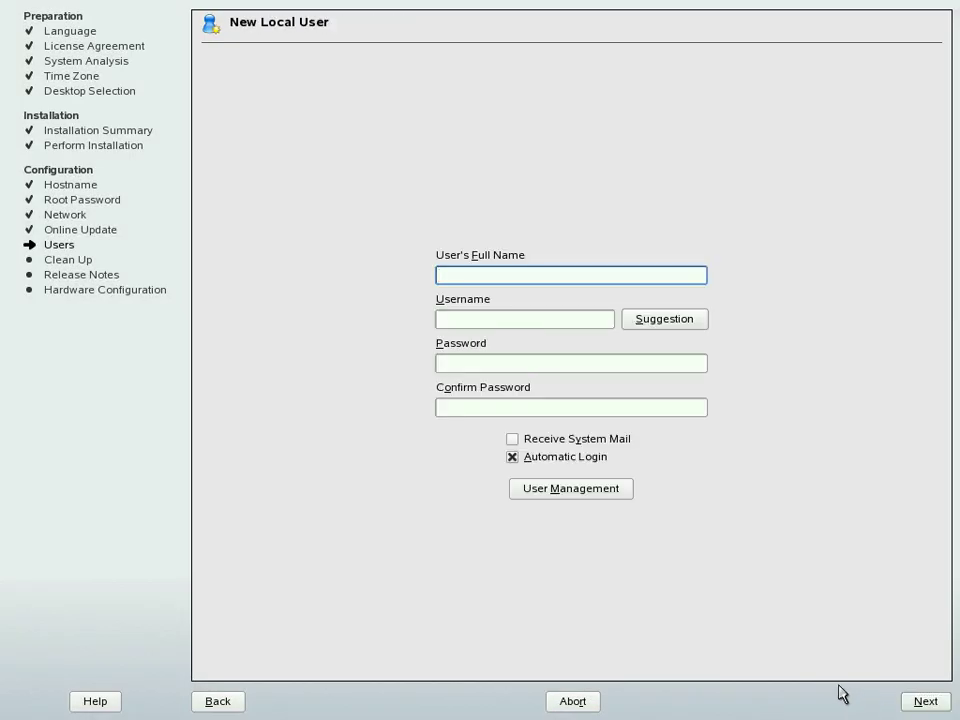
Step: Enter the new local user's full name and username
{"action": "type", "text": "l"}
{"action": "key", "text": "shift+Home"}
{"action": "key", "text": "End"}
{"action": "key", "text": "BackSpace"}
{"action": "type", "text": "Linux User"}
{"action": "key", "text": "Tab"}
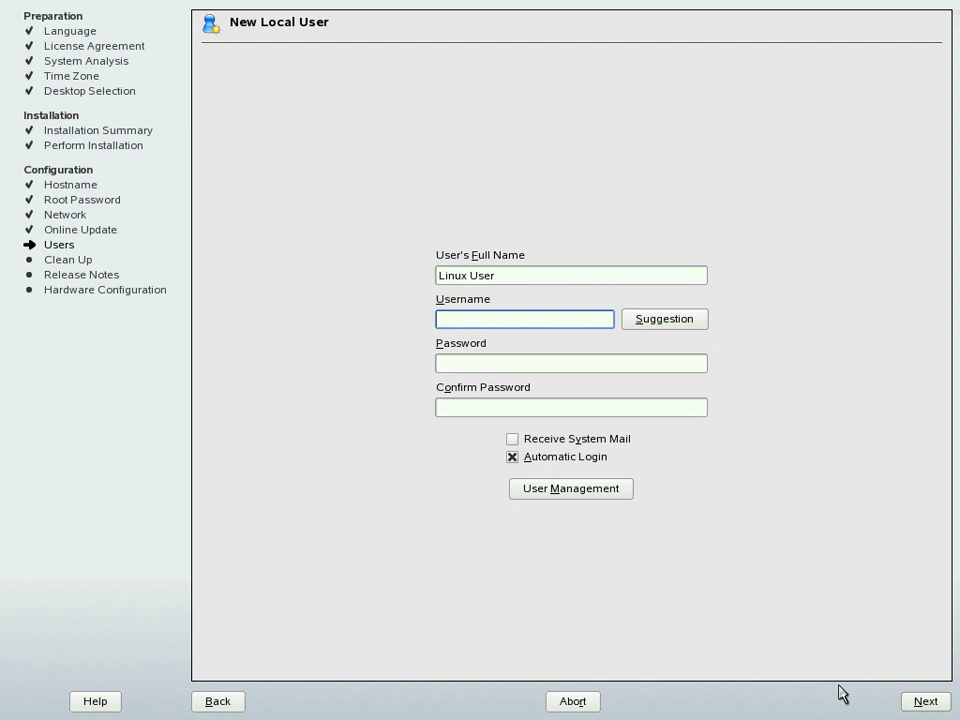
{"action": "type", "text": "linuse"}
{"action": "key", "text": "Tab"}
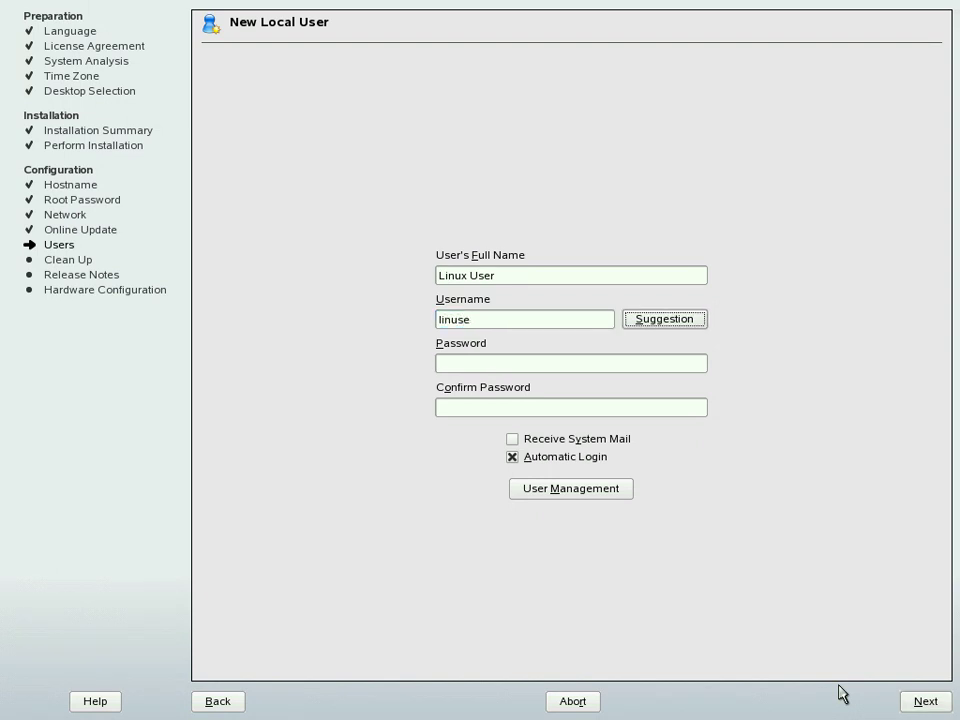
Step: Set and confirm the user's password and turn off automatic login
{"action": "key", "text": "Tab"}
{"action": "type", "text": "linux"}
{"action": "key", "text": "Tab"}
{"action": "type", "text": "linux"}
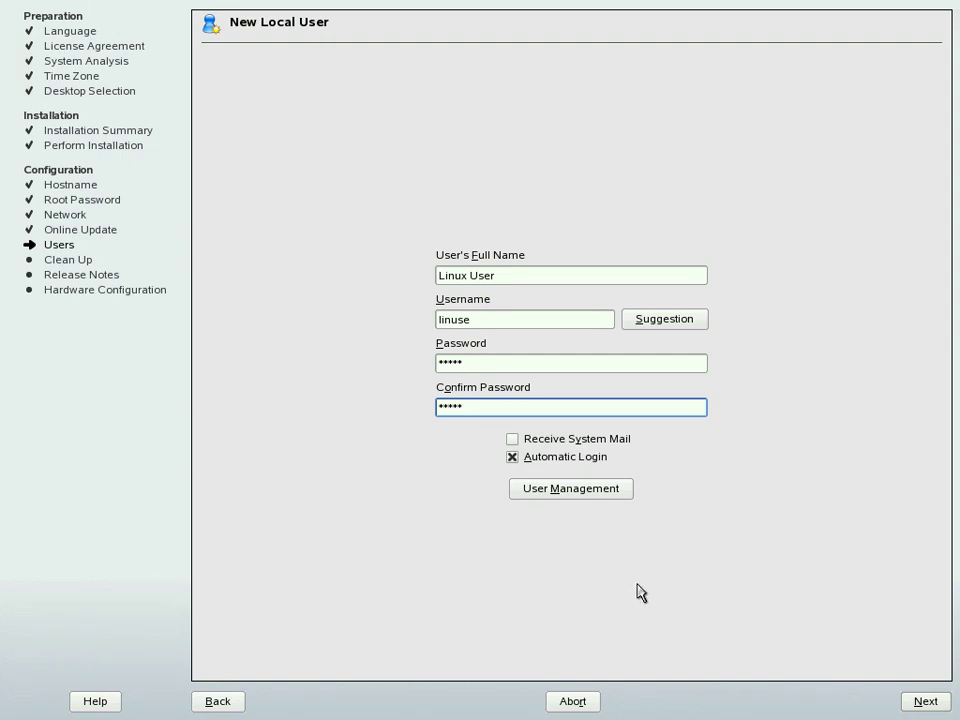
{"action": "left_click", "coordinate": [514, 462]}
Step: Submit the new user and accept the lowercase-only password warning
{"action": "left_click", "coordinate": [926, 702]}
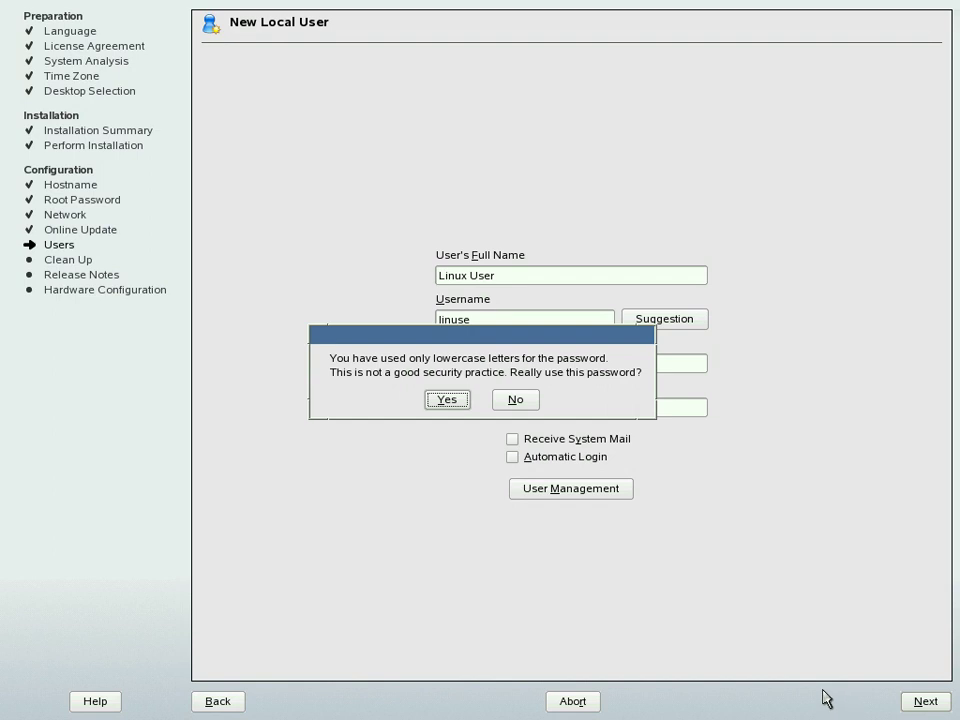
{"action": "left_click", "coordinate": [454, 406]}
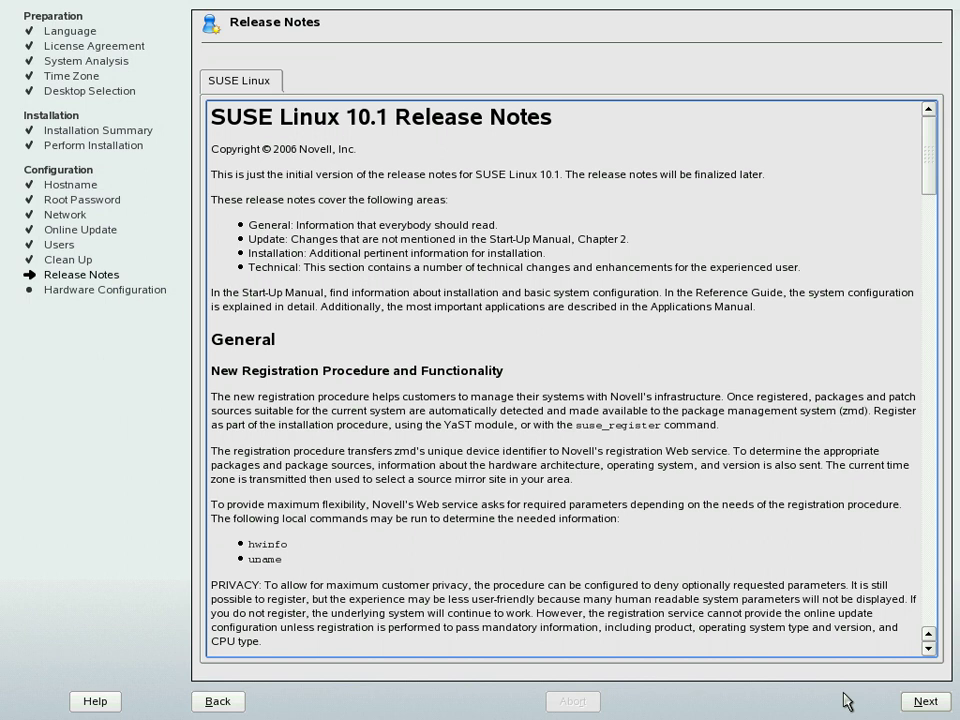
Step: Scroll through the SUSE Linux 10.1 release notes, then continue to Hardware Configuration
{"action": "left_click", "coordinate": [928, 651]}
{"action": "left_click", "coordinate": [928, 651]}
{"action": "left_click", "coordinate": [928, 651]}
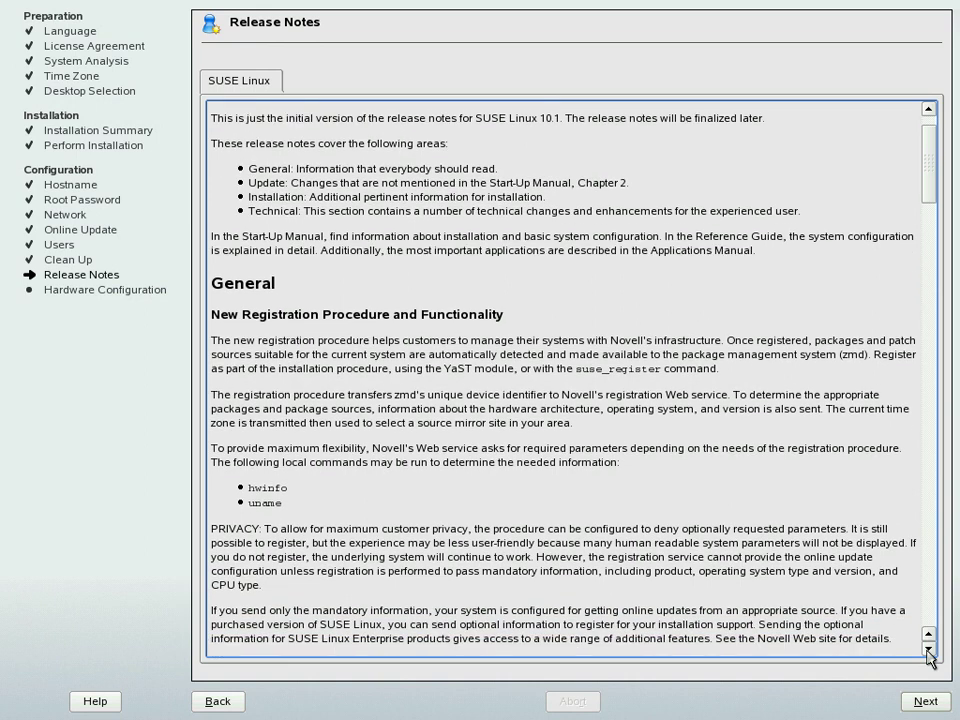
{"action": "left_click", "coordinate": [928, 651]}
{"action": "left_click", "coordinate": [928, 651]}
{"action": "left_click", "coordinate": [928, 651]}
{"action": "left_click", "coordinate": [928, 651]}
{"action": "left_click", "coordinate": [928, 651]}
{"action": "left_click", "coordinate": [928, 651]}
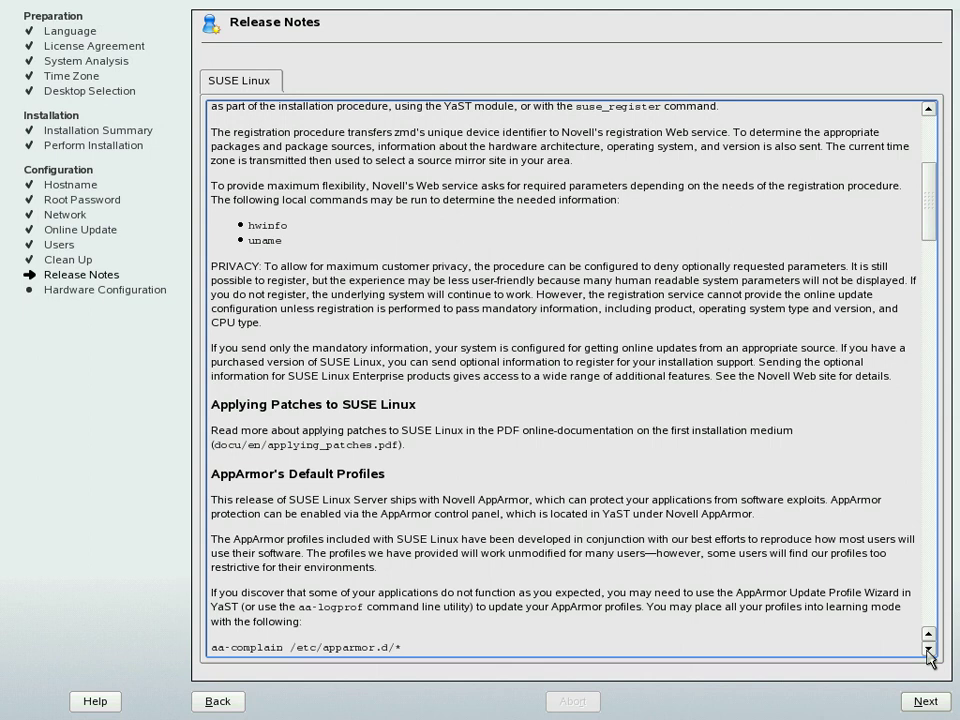
{"action": "left_click", "coordinate": [928, 651]}
{"action": "left_click", "coordinate": [928, 651]}
{"action": "left_click", "coordinate": [928, 651]}
{"action": "left_click", "coordinate": [928, 651]}
{"action": "left_click", "coordinate": [928, 651]}
{"action": "left_click", "coordinate": [928, 651]}
{"action": "left_click", "coordinate": [928, 651]}
{"action": "left_click", "coordinate": [930, 653]}
{"action": "left_click", "coordinate": [930, 653]}
{"action": "left_click", "coordinate": [930, 653]}
{"action": "left_click", "coordinate": [930, 653]}
{"action": "left_click", "coordinate": [930, 653]}
{"action": "left_click", "coordinate": [930, 653]}
{"action": "left_click", "coordinate": [930, 653]}
{"action": "left_click", "coordinate": [930, 653]}
{"action": "left_click", "coordinate": [930, 653]}
{"action": "left_click", "coordinate": [930, 653]}
{"action": "left_click", "coordinate": [930, 653]}
{"action": "left_click", "coordinate": [930, 653]}
{"action": "left_click", "coordinate": [930, 653]}
{"action": "left_click", "coordinate": [930, 653]}
{"action": "left_click", "coordinate": [930, 653]}
{"action": "left_click", "coordinate": [930, 653]}
{"action": "left_click", "coordinate": [930, 653]}
{"action": "left_click", "coordinate": [930, 653]}
{"action": "left_click", "coordinate": [930, 653]}
{"action": "left_click", "coordinate": [930, 653]}
{"action": "left_click", "coordinate": [930, 653]}
{"action": "left_click", "coordinate": [930, 653]}
{"action": "left_click", "coordinate": [930, 653]}
{"action": "left_click", "coordinate": [930, 653]}
{"action": "left_click", "coordinate": [930, 653]}
{"action": "left_click", "coordinate": [930, 653]}
{"action": "left_click", "coordinate": [930, 653]}
{"action": "left_click", "coordinate": [930, 653]}
{"action": "left_click", "coordinate": [930, 653]}
{"action": "left_click", "coordinate": [930, 653]}
{"action": "left_click", "coordinate": [930, 650]}
{"action": "left_click", "coordinate": [930, 650]}
{"action": "left_click", "coordinate": [930, 650]}
{"action": "left_click", "coordinate": [930, 650]}
{"action": "left_click", "coordinate": [930, 650]}
{"action": "left_click", "coordinate": [930, 650]}
{"action": "left_click", "coordinate": [930, 650]}
{"action": "left_click", "coordinate": [930, 650]}
{"action": "left_click", "coordinate": [930, 650]}
{"action": "left_click", "coordinate": [930, 650]}
{"action": "left_click", "coordinate": [930, 650]}
{"action": "left_click", "coordinate": [930, 650]}
{"action": "left_click", "coordinate": [930, 650]}
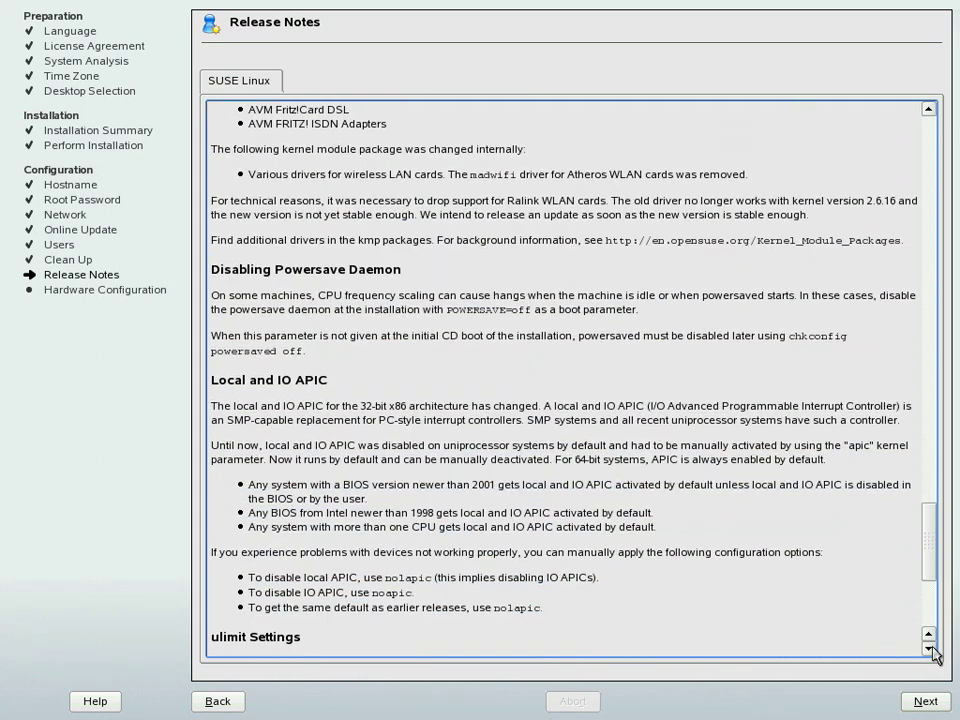
{"action": "left_click", "coordinate": [930, 650]}
{"action": "left_click", "coordinate": [930, 650]}
{"action": "left_click", "coordinate": [930, 650]}
{"action": "left_click", "coordinate": [930, 650]}
{"action": "left_click", "coordinate": [930, 650]}
{"action": "left_click", "coordinate": [930, 650]}
{"action": "left_click", "coordinate": [930, 650]}
{"action": "left_click", "coordinate": [930, 650]}
{"action": "left_click", "coordinate": [930, 650]}
{"action": "left_click", "coordinate": [930, 650]}
{"action": "left_click", "coordinate": [930, 650]}
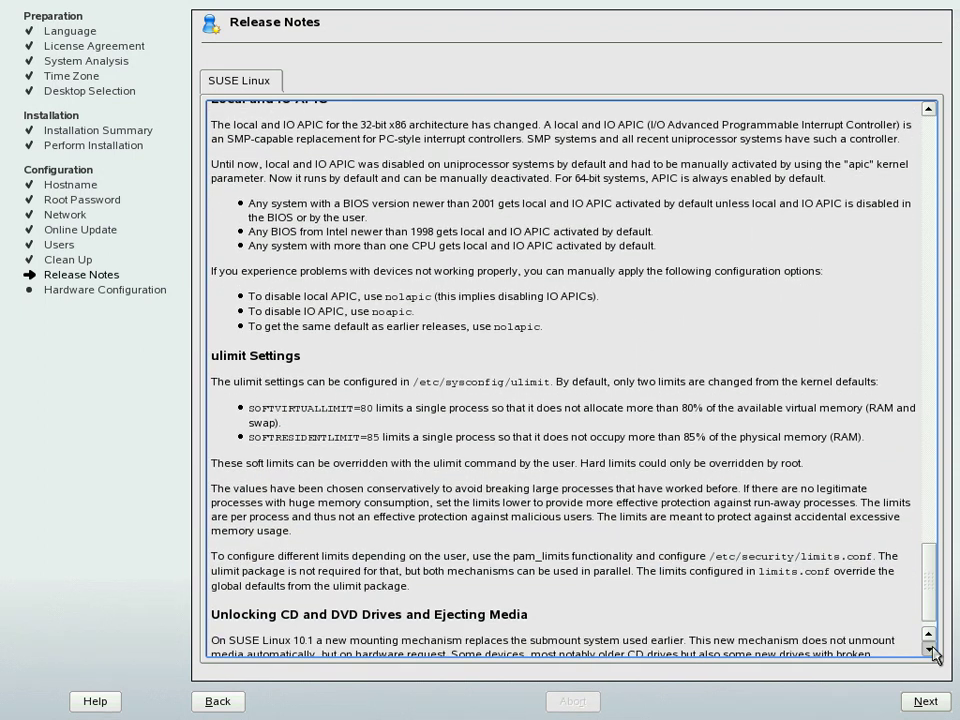
{"action": "left_click", "coordinate": [930, 650]}
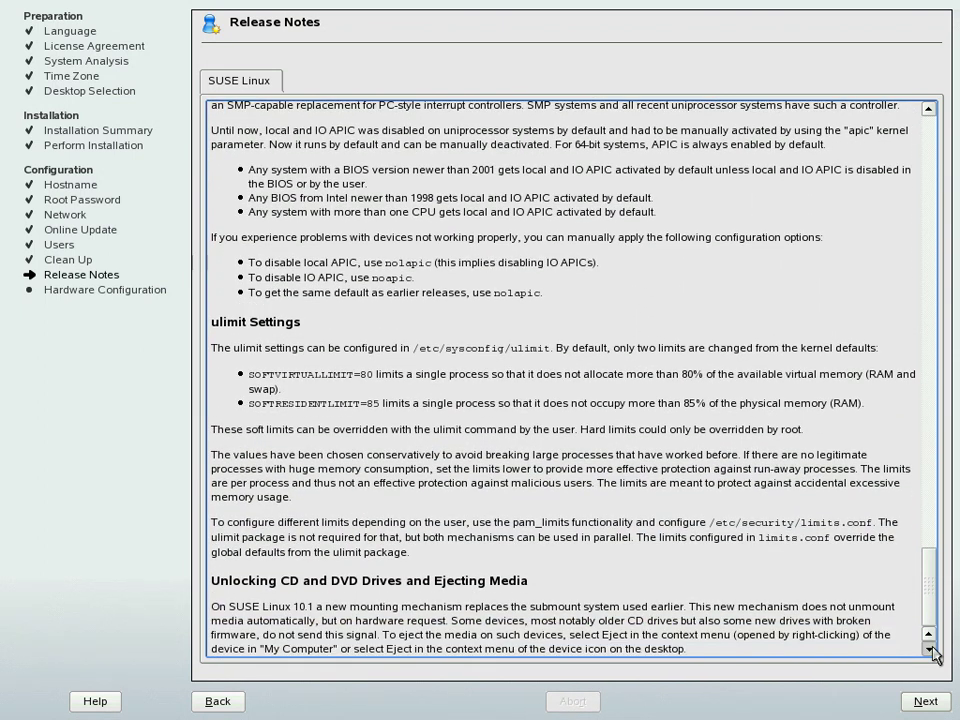
{"action": "left_click", "coordinate": [925, 701]}
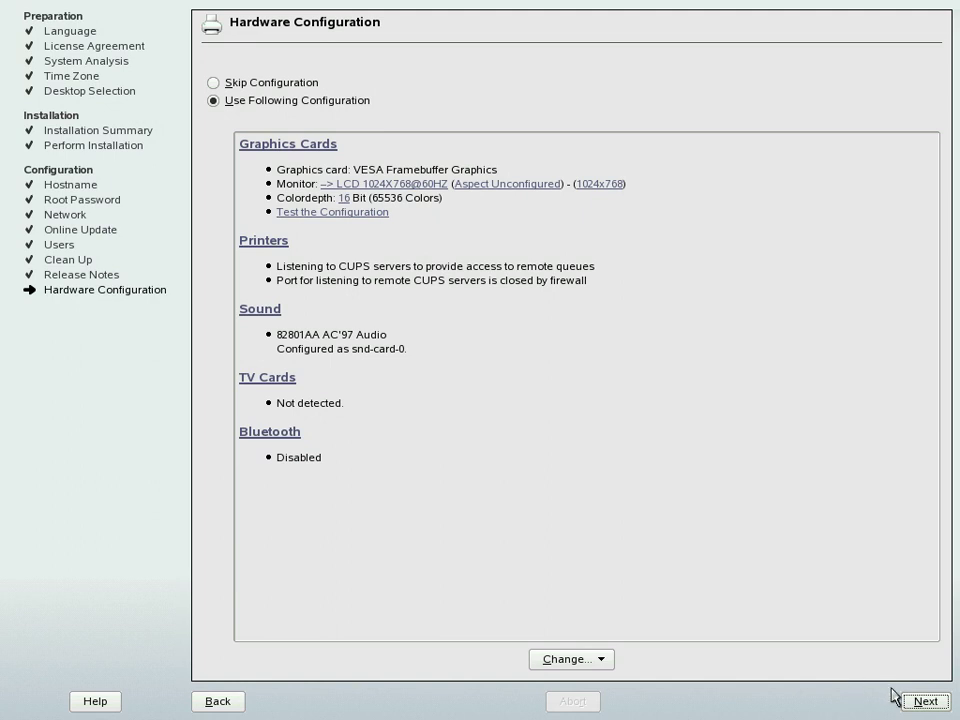
Step: Keep the proposed VESA 1024x768 graphics and AC'97 sound configuration and continue
{"action": "left_click", "coordinate": [921, 701]}
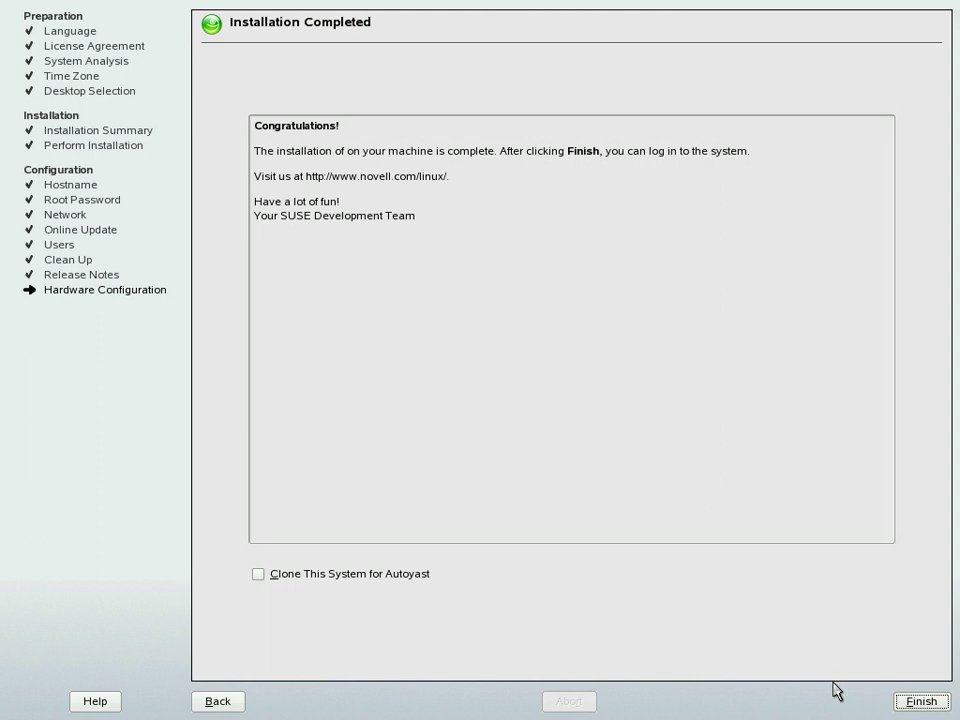
Step: Finish the installation from the Installation Completed page
{"action": "left_click", "coordinate": [921, 702]}
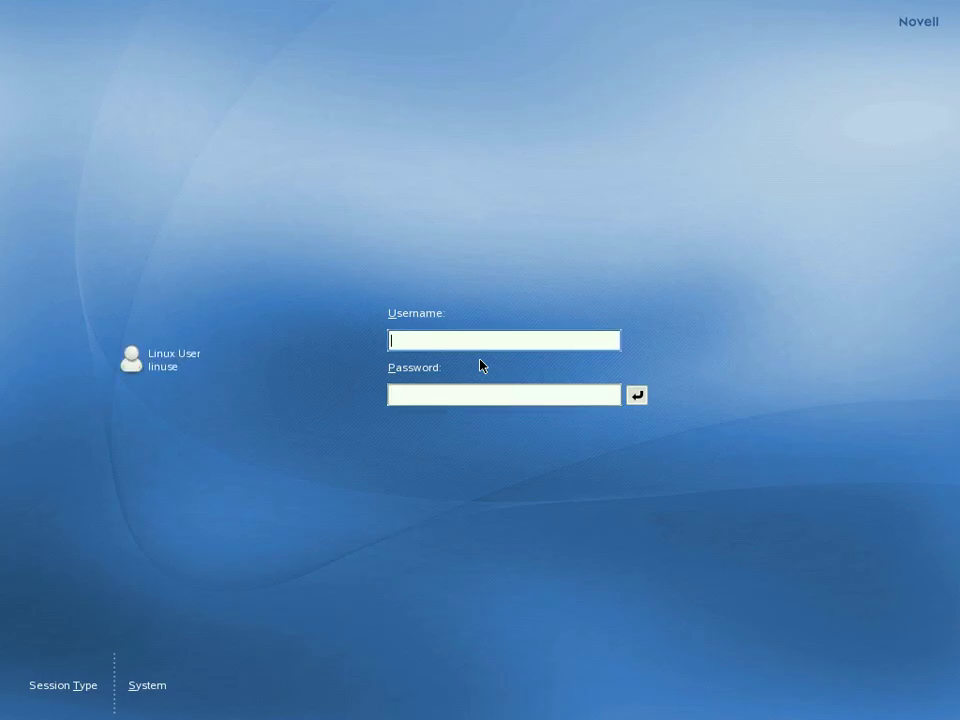
Step: Log in at the KDM screen with the new user's username and password
{"action": "type", "text": "linuse"}
{"action": "key", "text": "Return"}
{"action": "type", "text": "linuse"}
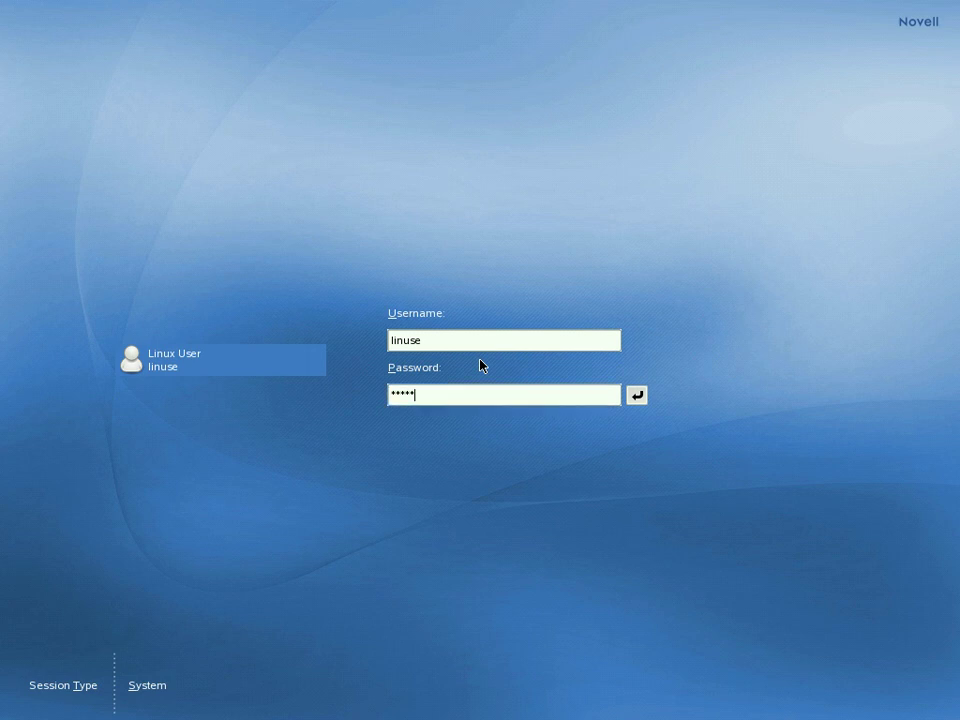
{"action": "key", "text": "Return"}
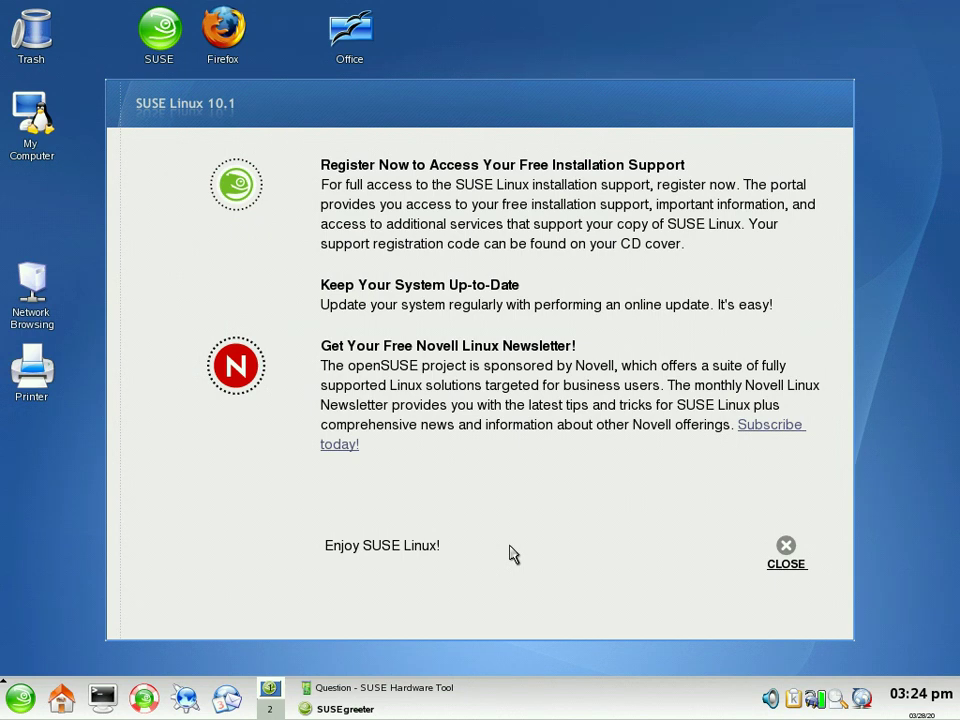
Step: Dismiss the SUSE welcome greeter and startup tips, and decline manual monitor geometry setup
{"action": "left_click", "coordinate": [785, 566]}
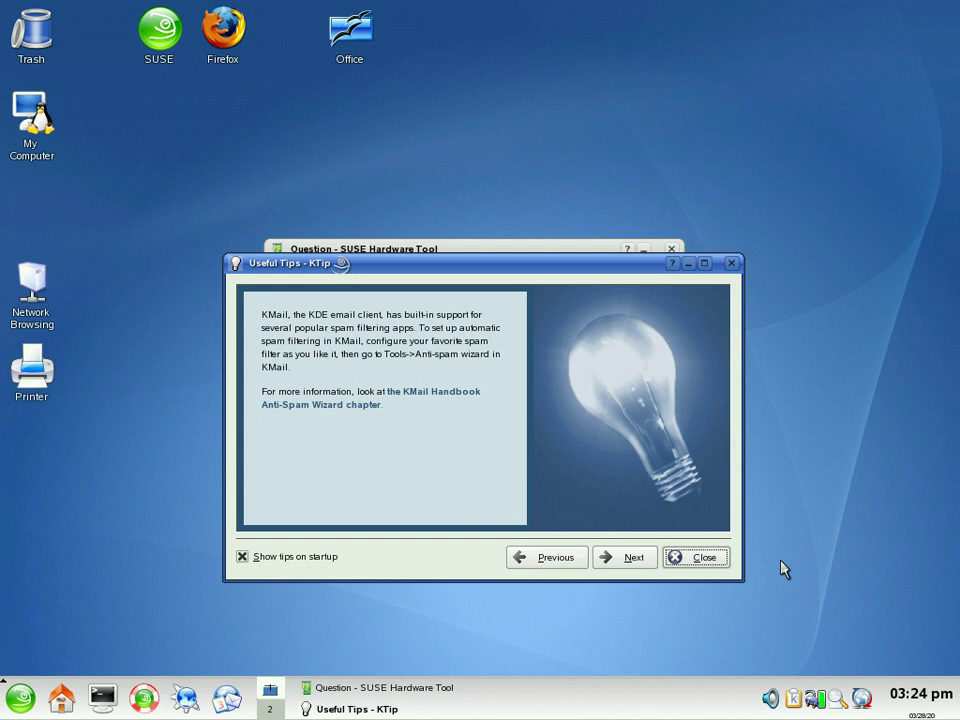
{"action": "left_click", "coordinate": [712, 561]}
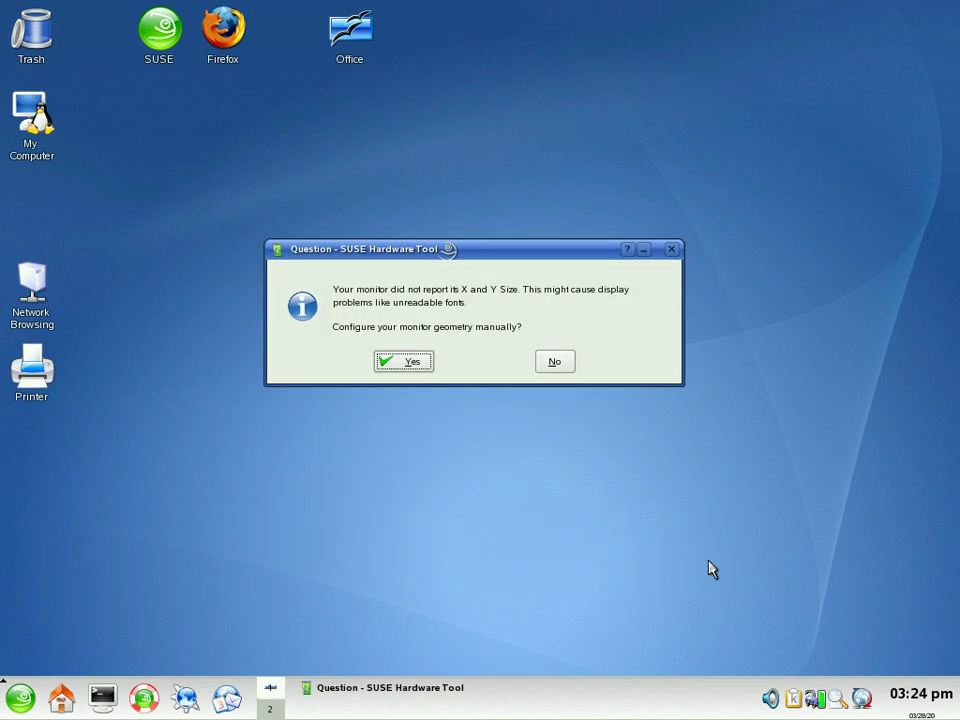
{"action": "left_click", "coordinate": [555, 363]}
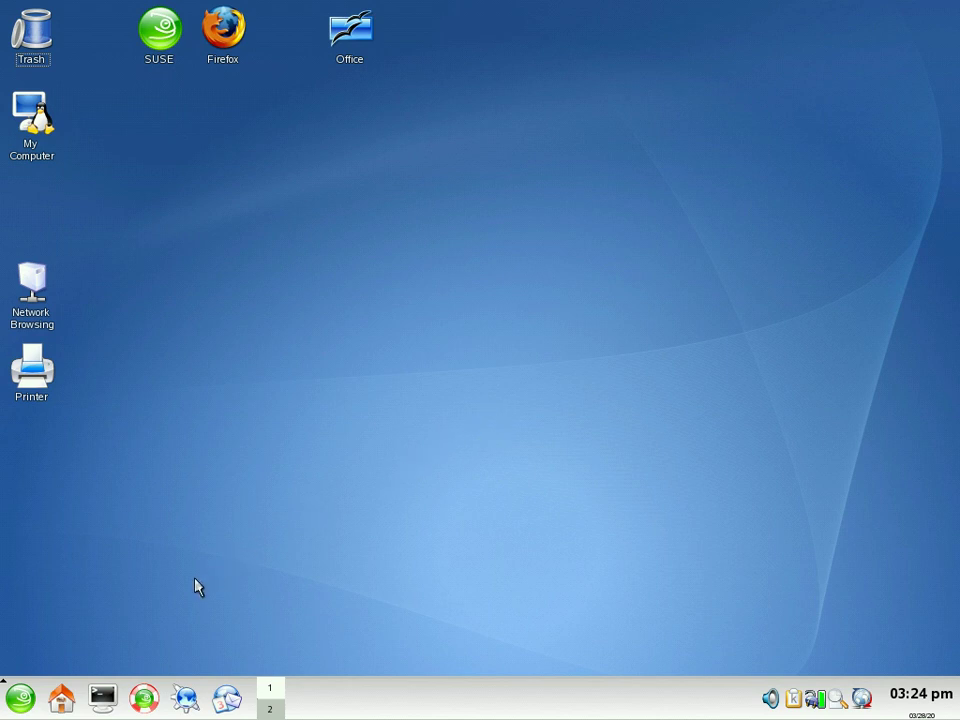
{"action": "left_click", "coordinate": [21, 699]}
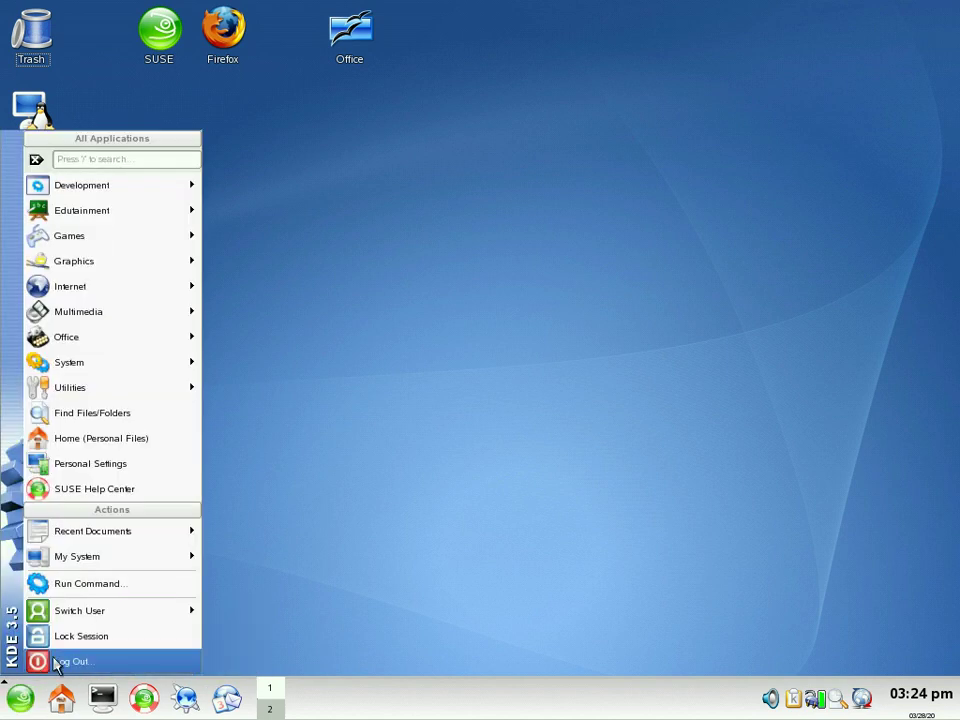
{"action": "mouse_move", "coordinate": [98, 617]}
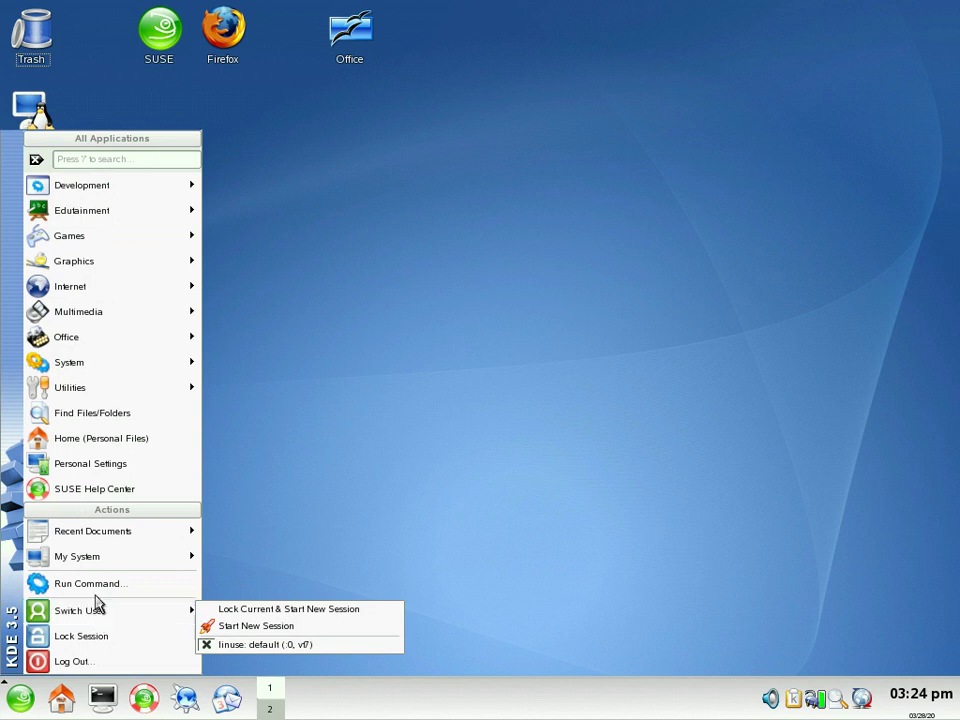
{"action": "mouse_move", "coordinate": [105, 541]}
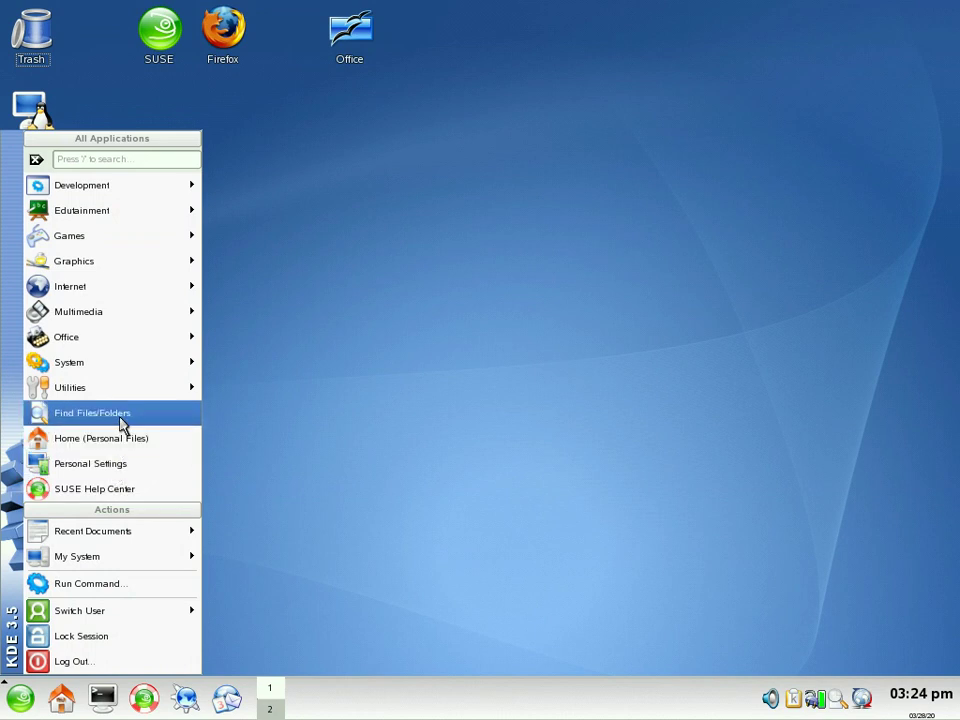
{"action": "left_click", "coordinate": [124, 449]}
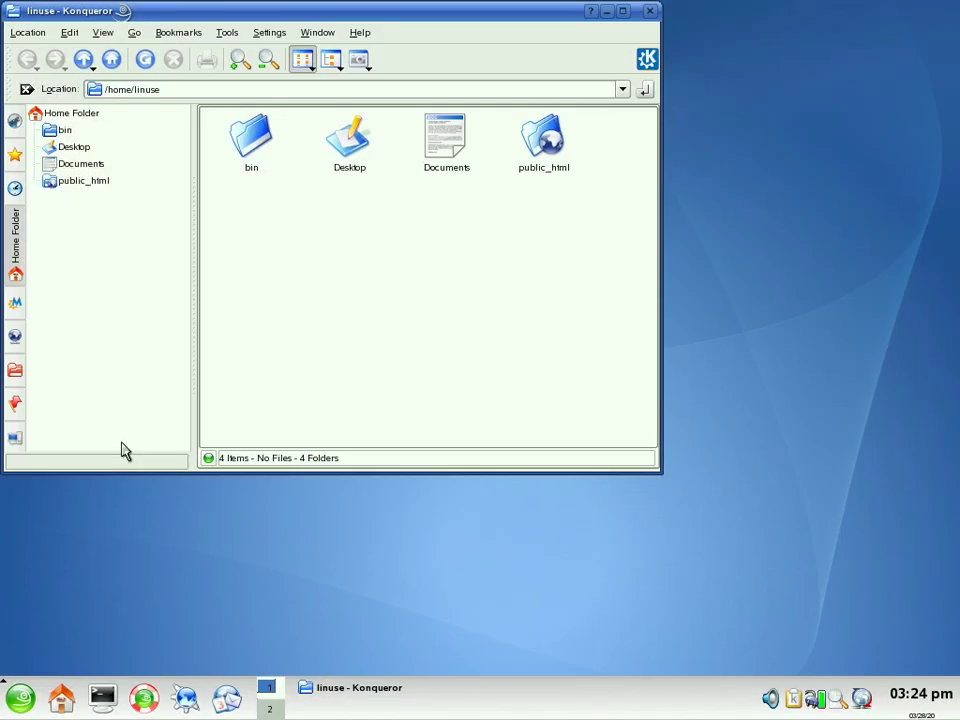
{"action": "key", "text": "ctrl+q"}
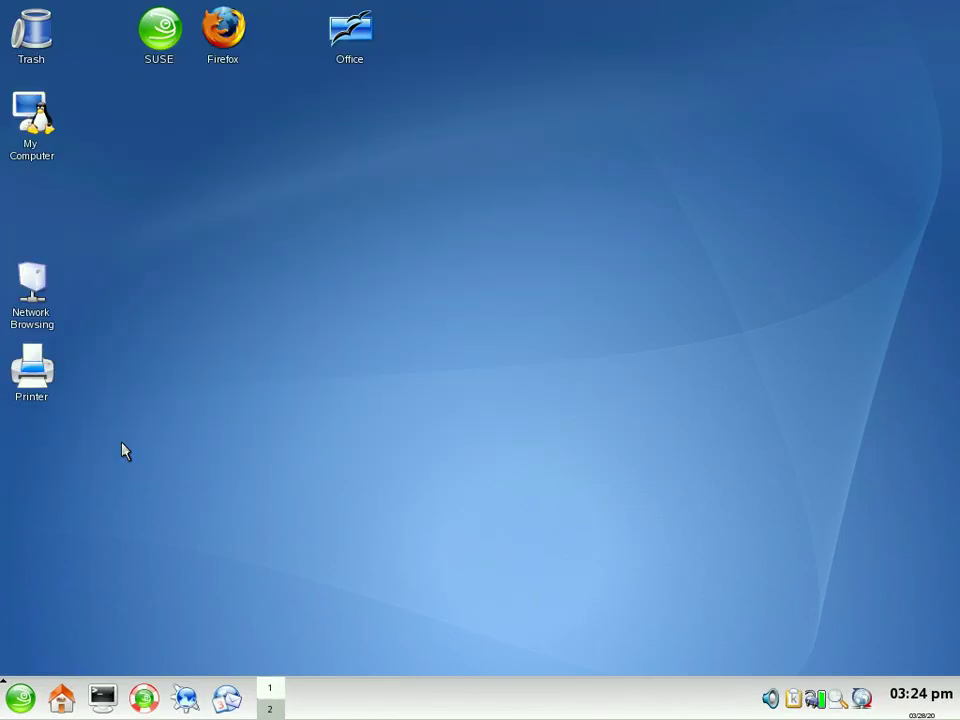
{"action": "left_click", "coordinate": [20, 697]}
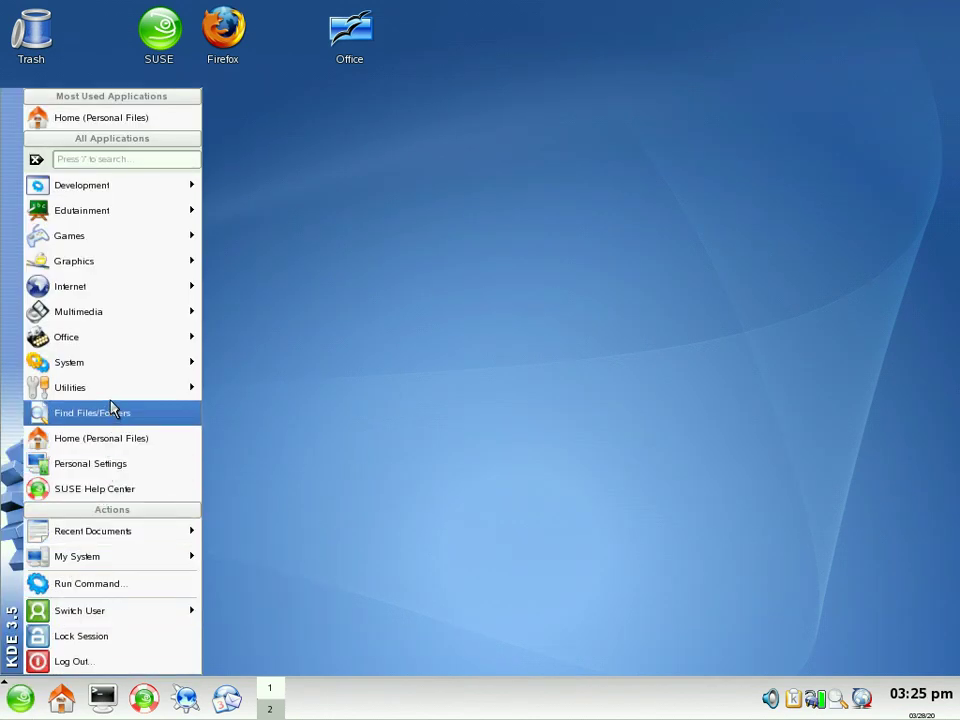
{"action": "mouse_move", "coordinate": [114, 397]}
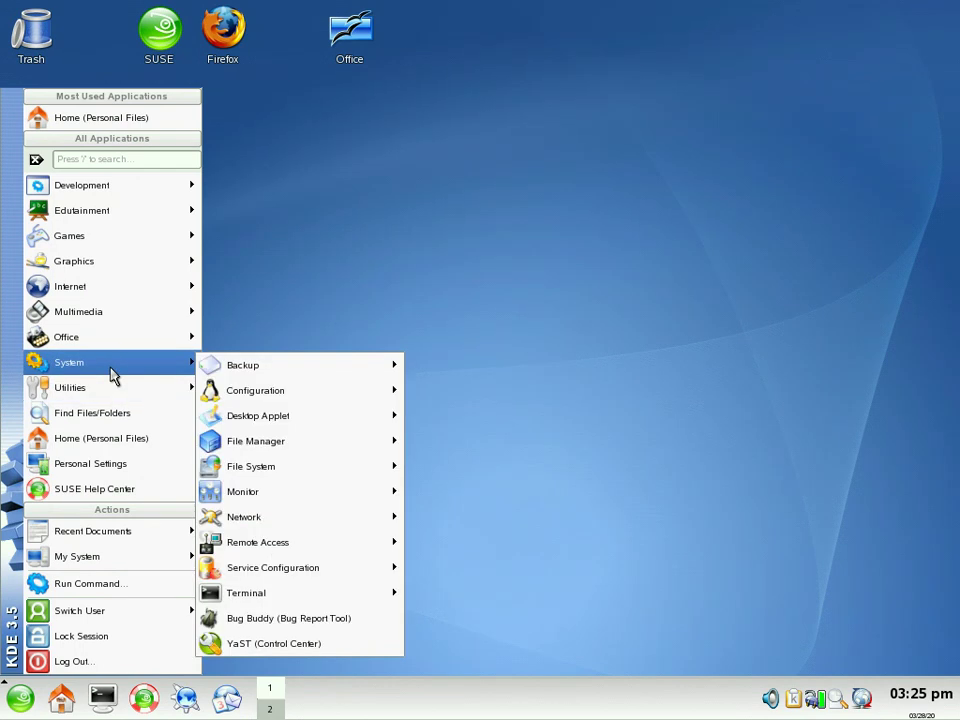
{"action": "mouse_move", "coordinate": [112, 352]}
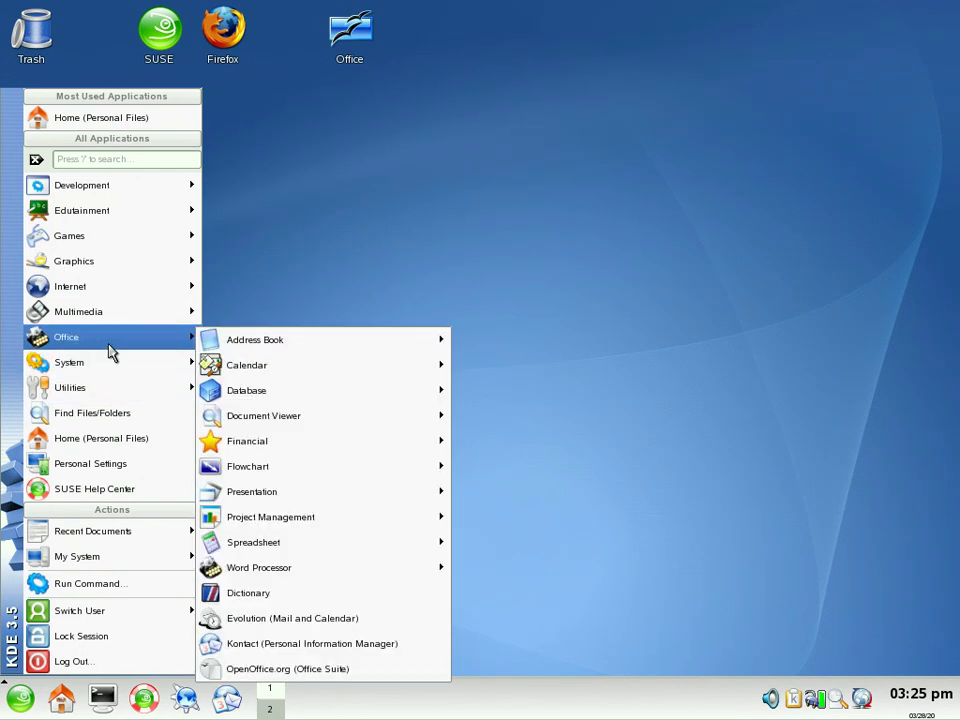
{"action": "mouse_move", "coordinate": [104, 322]}
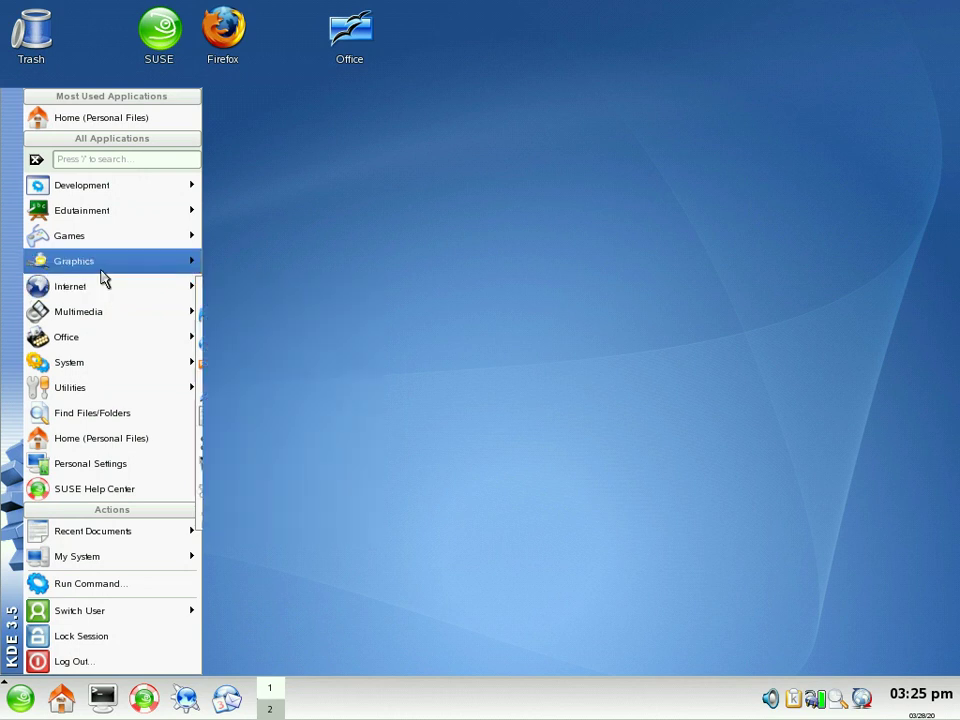
{"action": "mouse_move", "coordinate": [104, 277]}
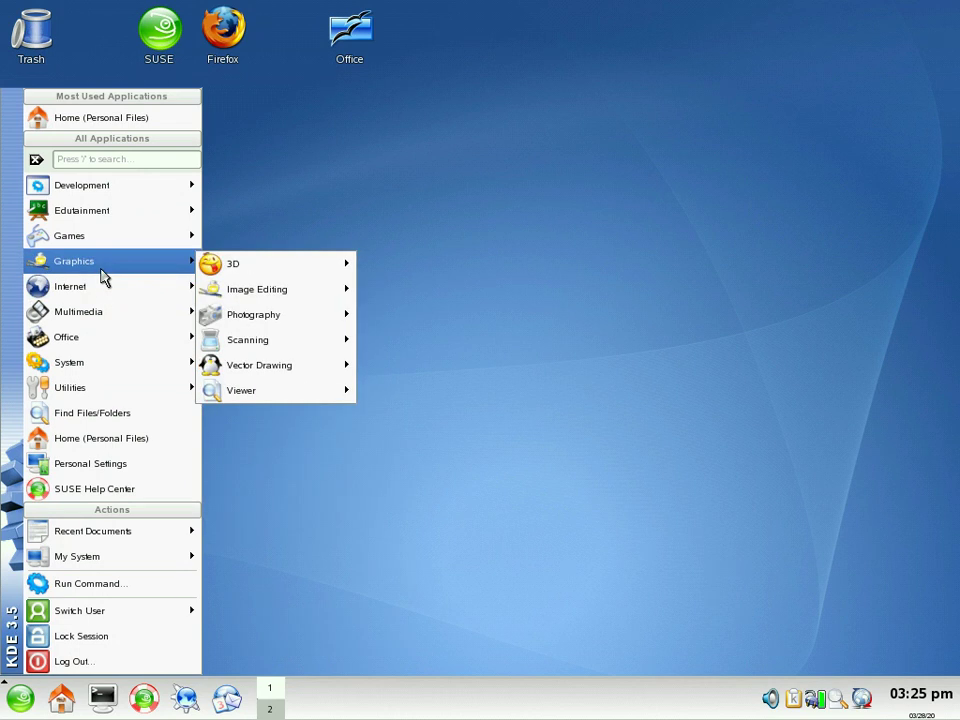
{"action": "mouse_move", "coordinate": [101, 245]}
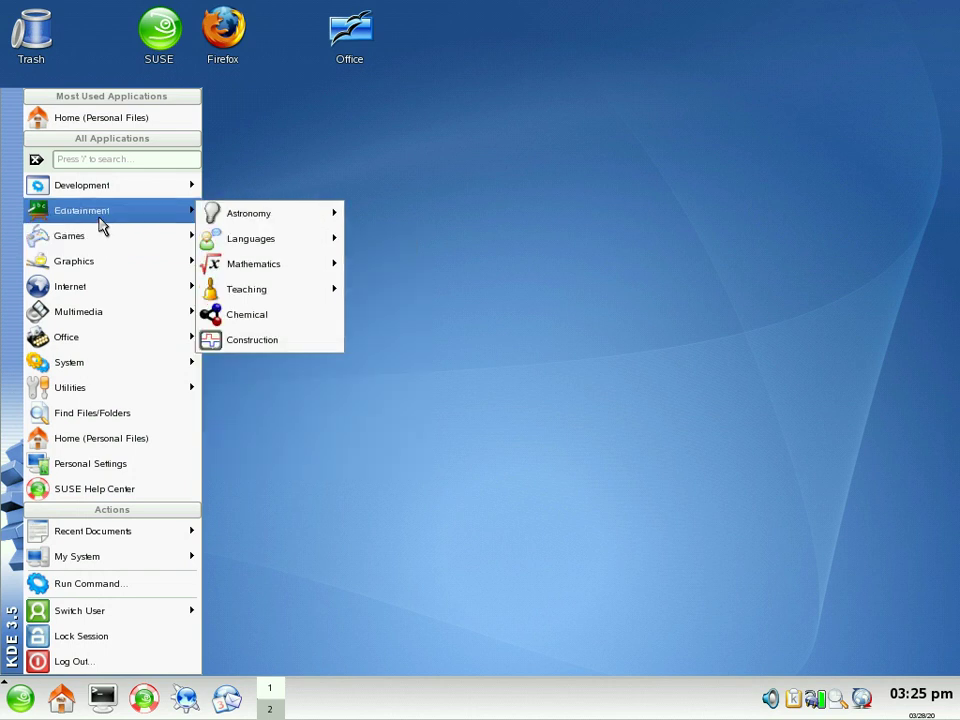
{"action": "mouse_move", "coordinate": [102, 198]}
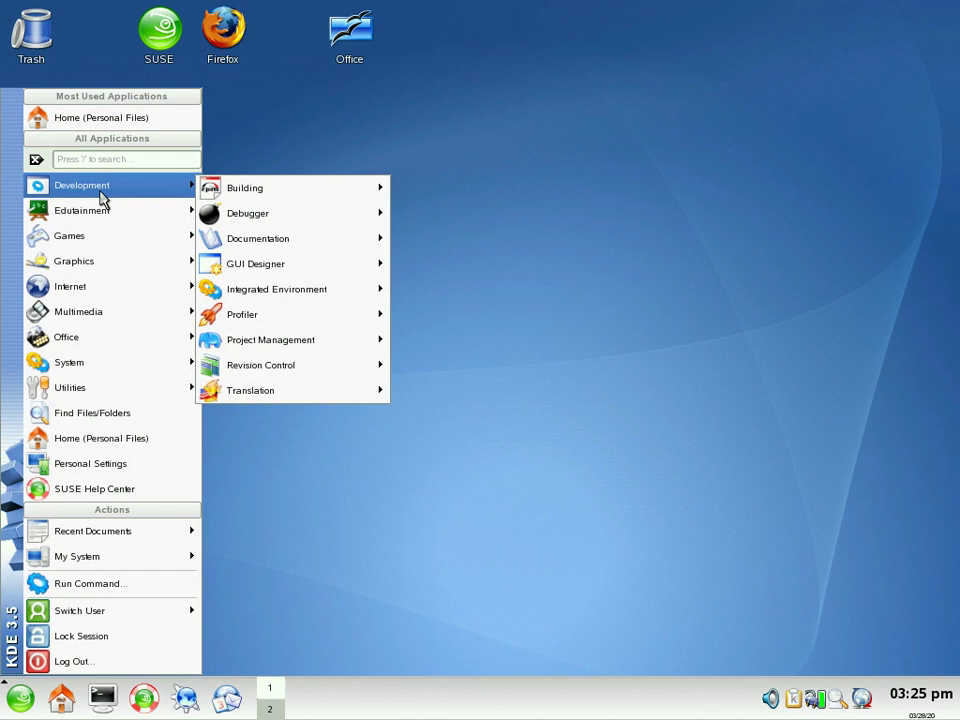
{"action": "key", "text": "Escape"}
{"action": "key", "text": "Escape"}
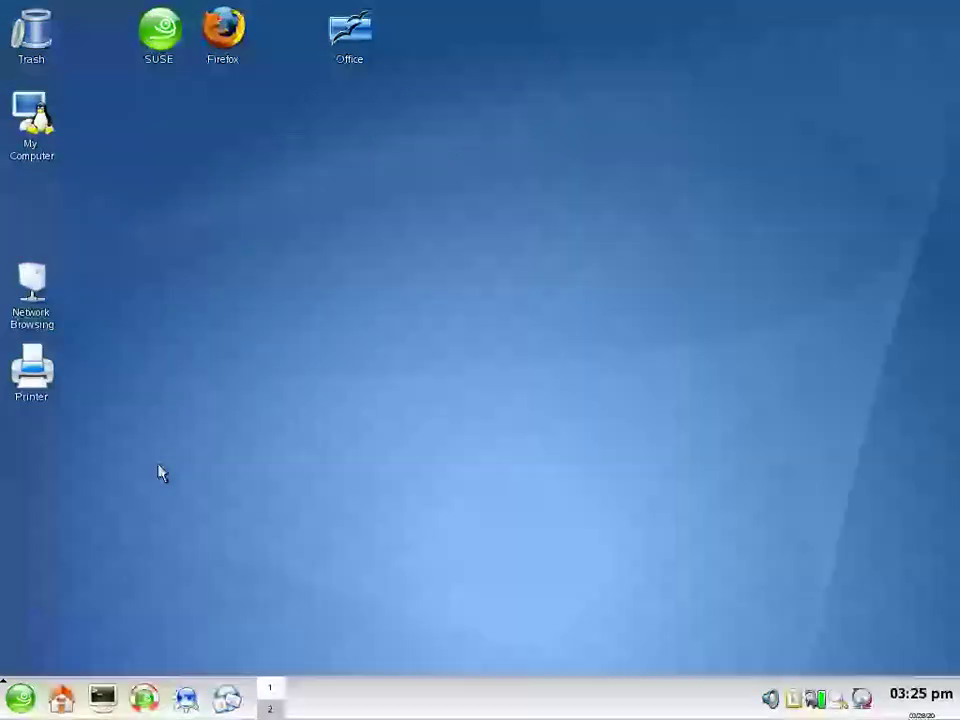
{"action": "left_click", "coordinate": [109, 709]}
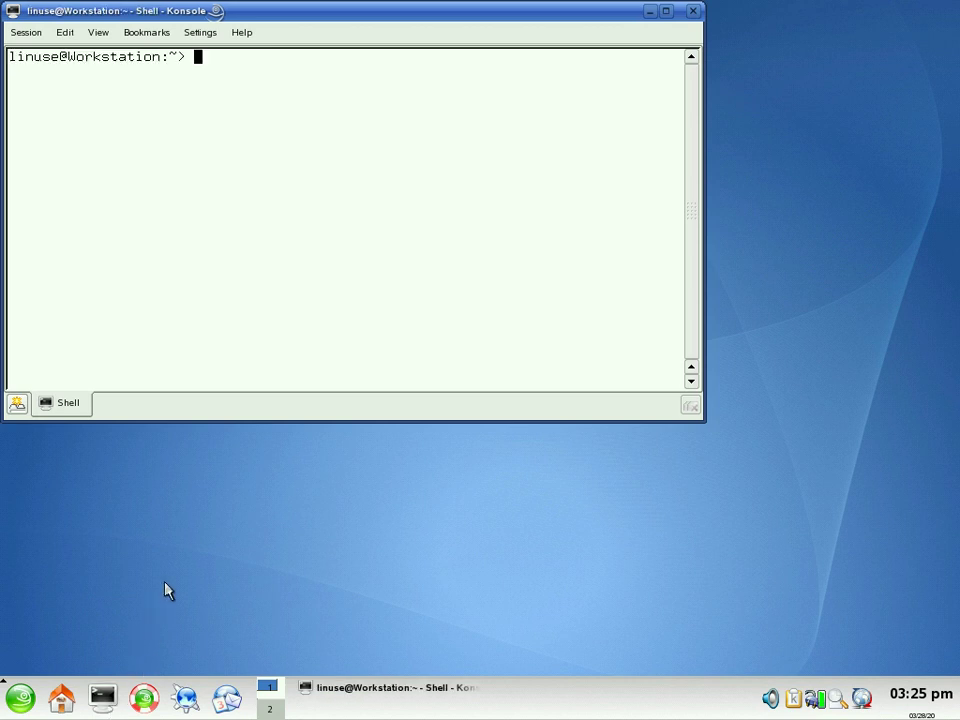
{"action": "type", "text": "uname -a"}
{"action": "key", "text": "Return"}
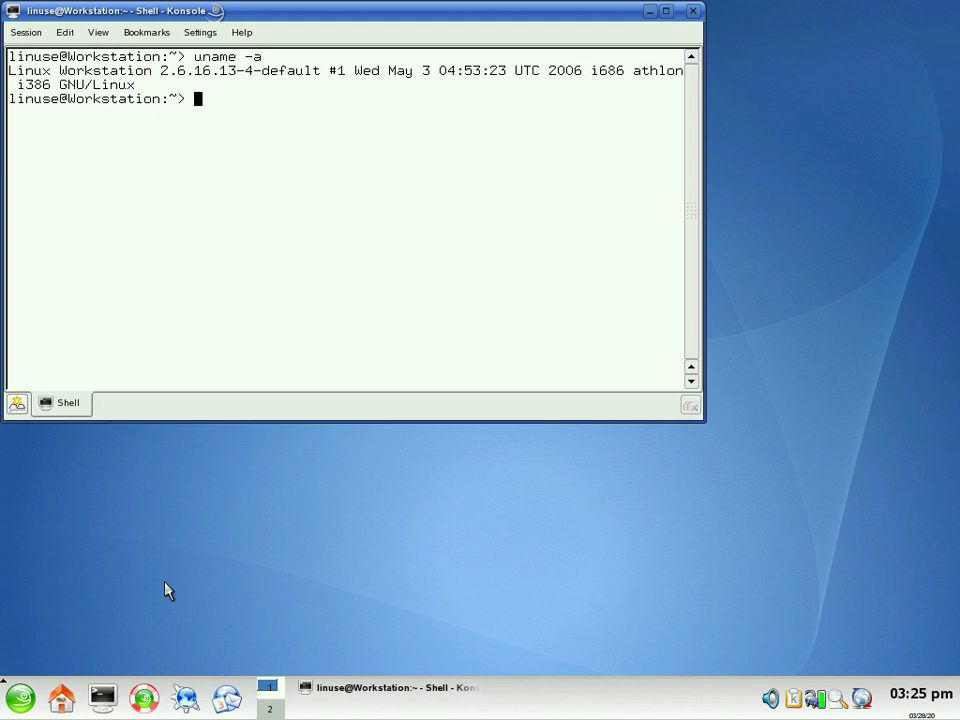
{"action": "type", "text": "exit"}
{"action": "key", "text": "Return"}
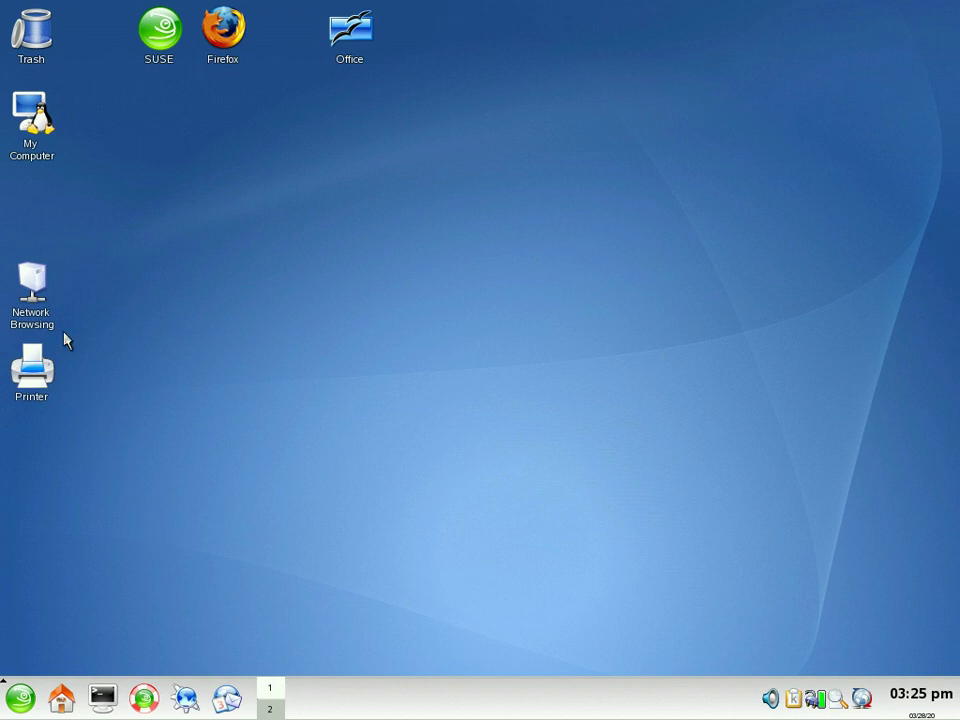
{"action": "double_click", "coordinate": [54, 160]}
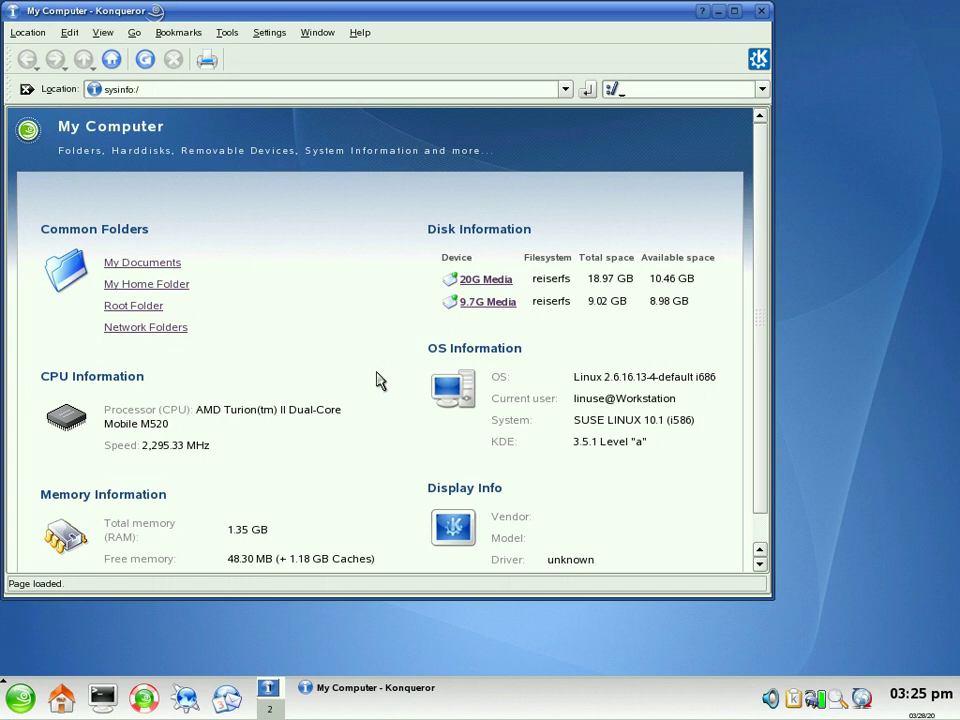
{"action": "scroll", "coordinate": [378, 384], "scroll_direction": "down", "scroll_amount": 1}
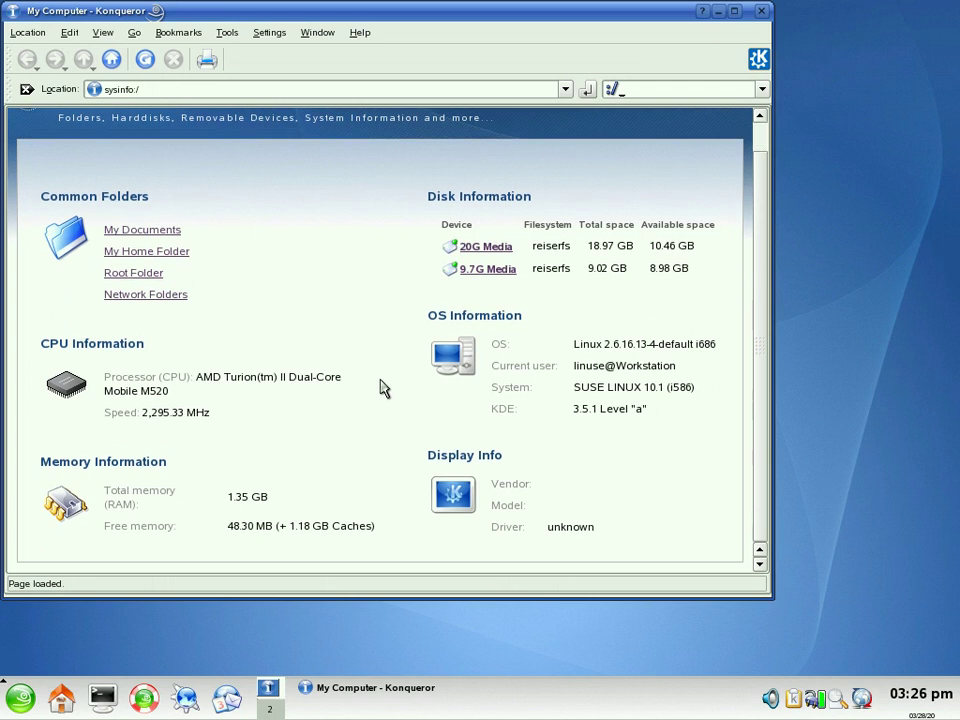
{"action": "scroll", "coordinate": [380, 388], "scroll_direction": "up", "scroll_amount": 1}
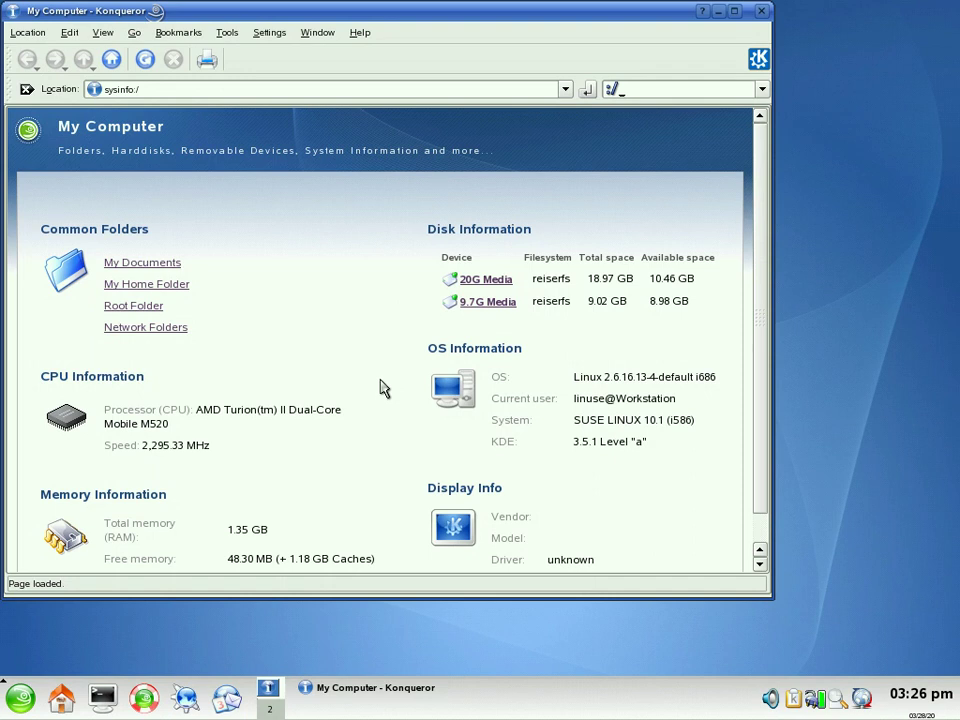
{"action": "key", "text": "alt+F4"}
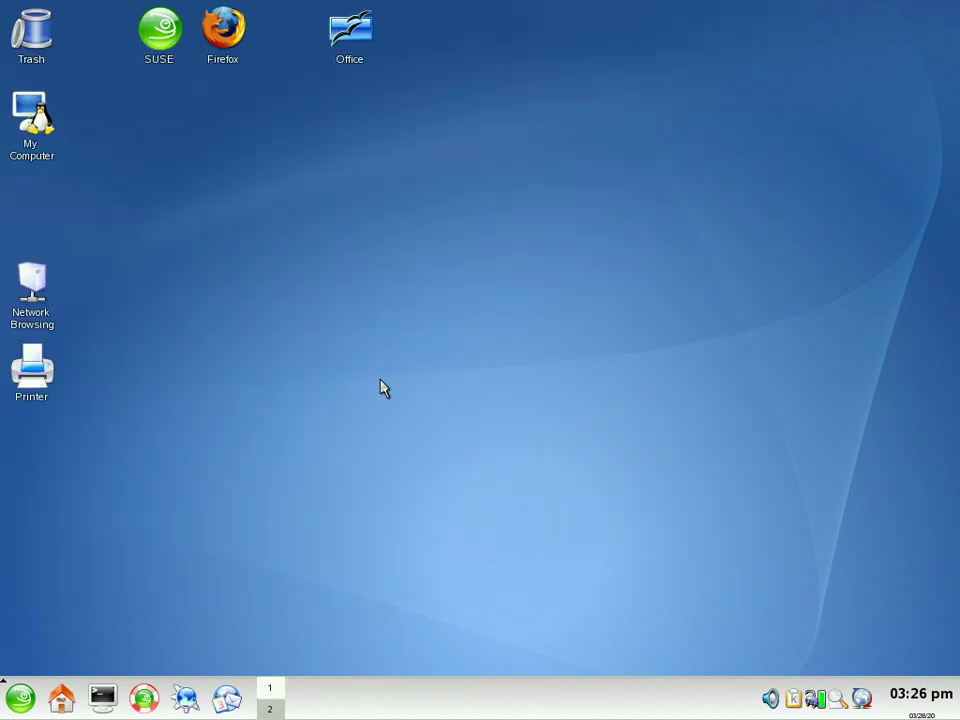
{"action": "left_click", "coordinate": [358, 52]}
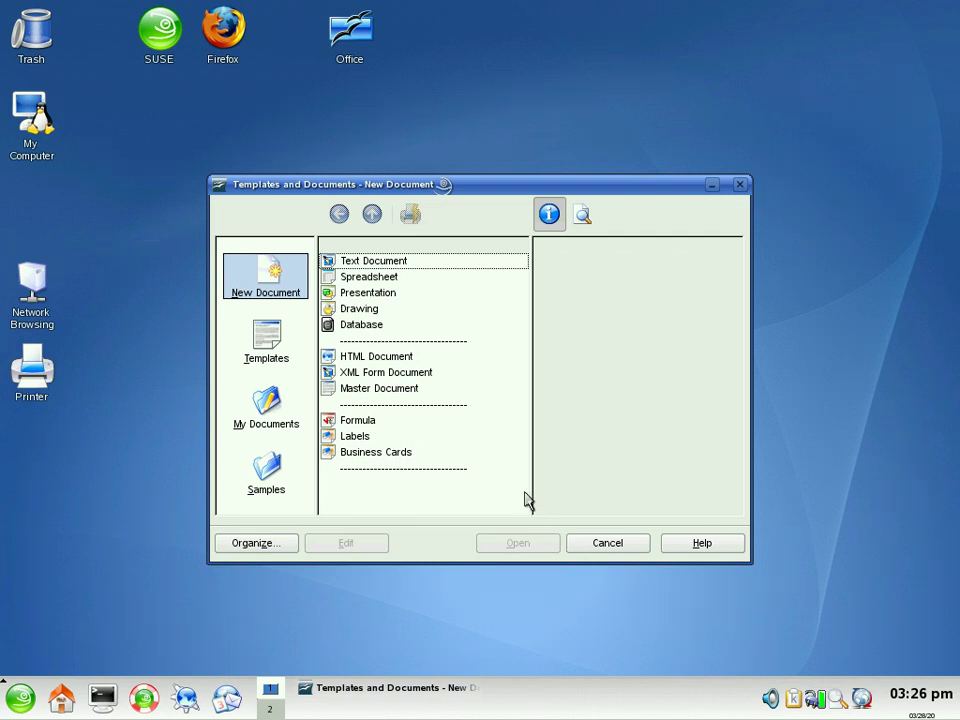
{"action": "left_click", "coordinate": [372, 264]}
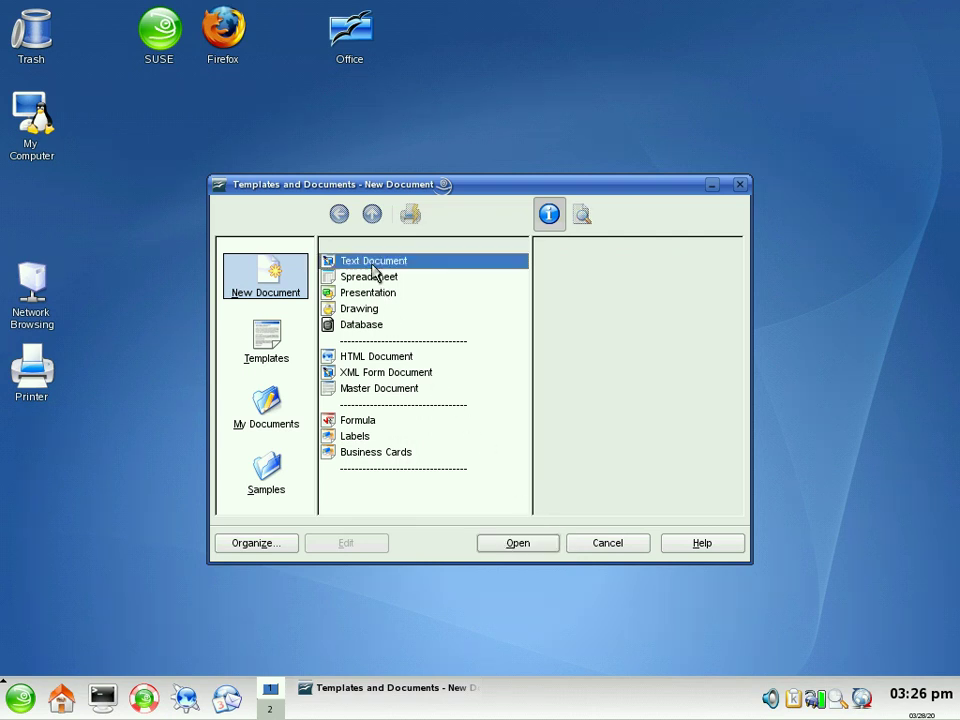
{"action": "left_click", "coordinate": [367, 280]}
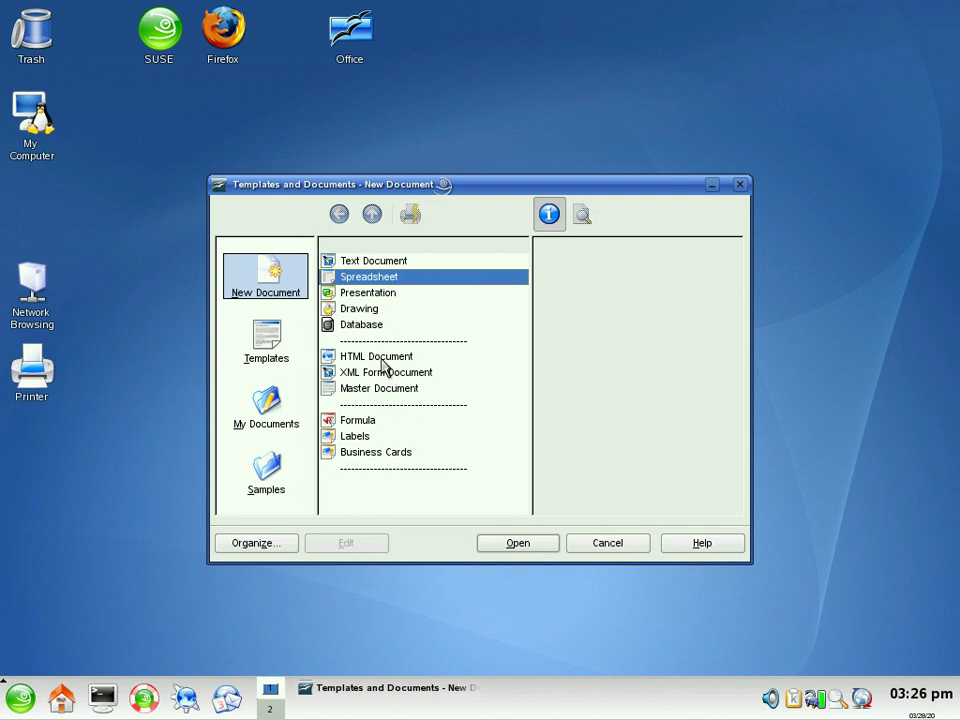
{"action": "left_click", "coordinate": [512, 548]}
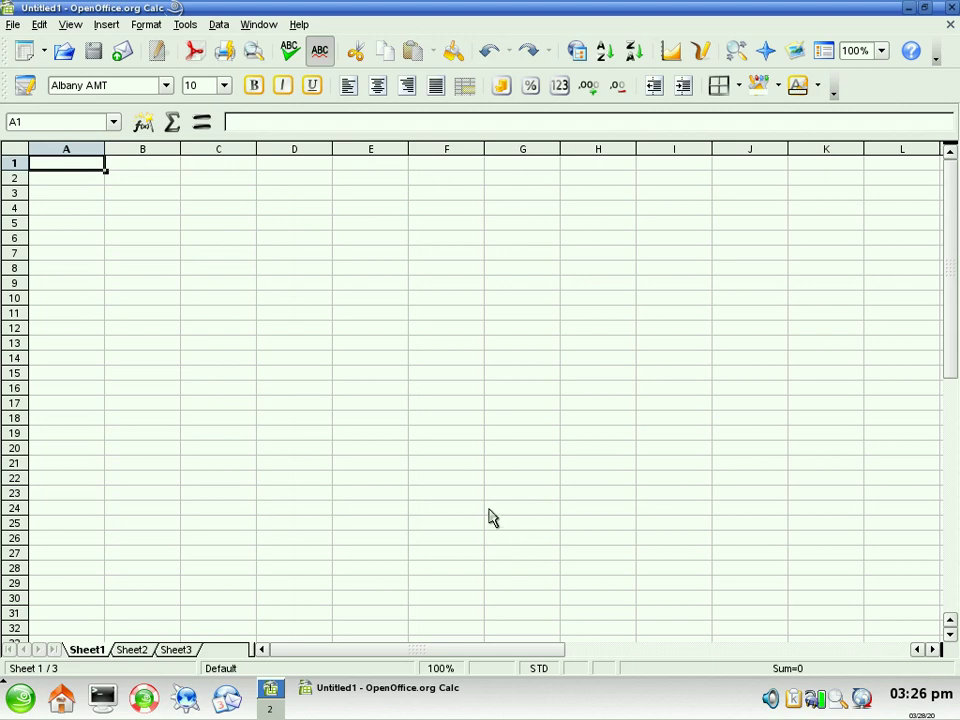
{"action": "key", "text": "ctrl+q"}
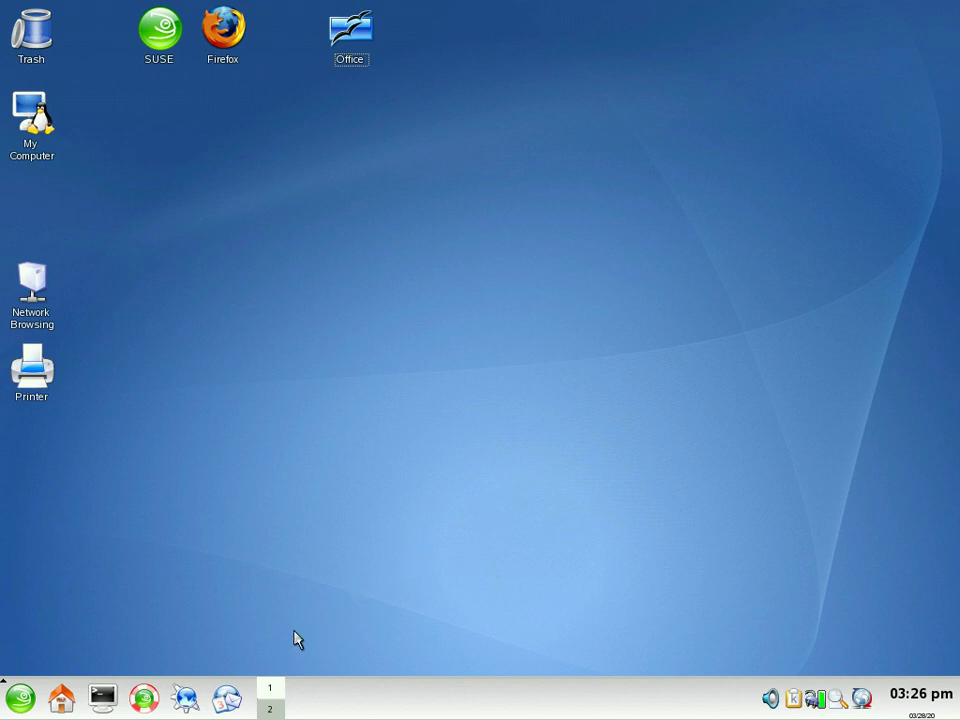
Step: Open Konqueror's applications folder and view the Development, Edutainment, Games and Graphics categories
{"action": "left_click", "coordinate": [184, 697]}
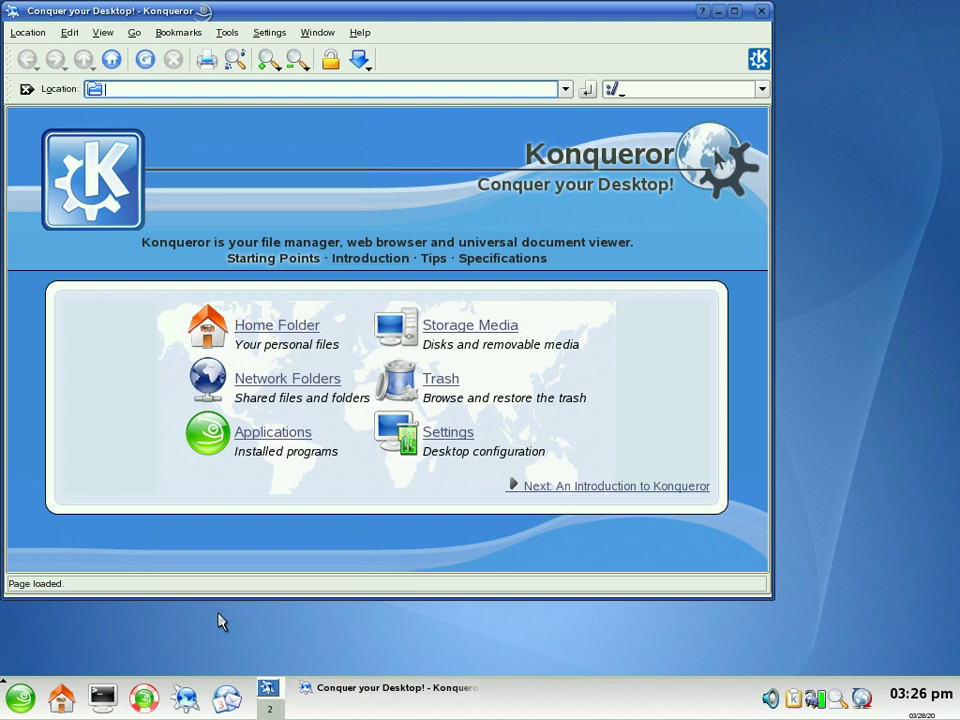
{"action": "left_click", "coordinate": [279, 447]}
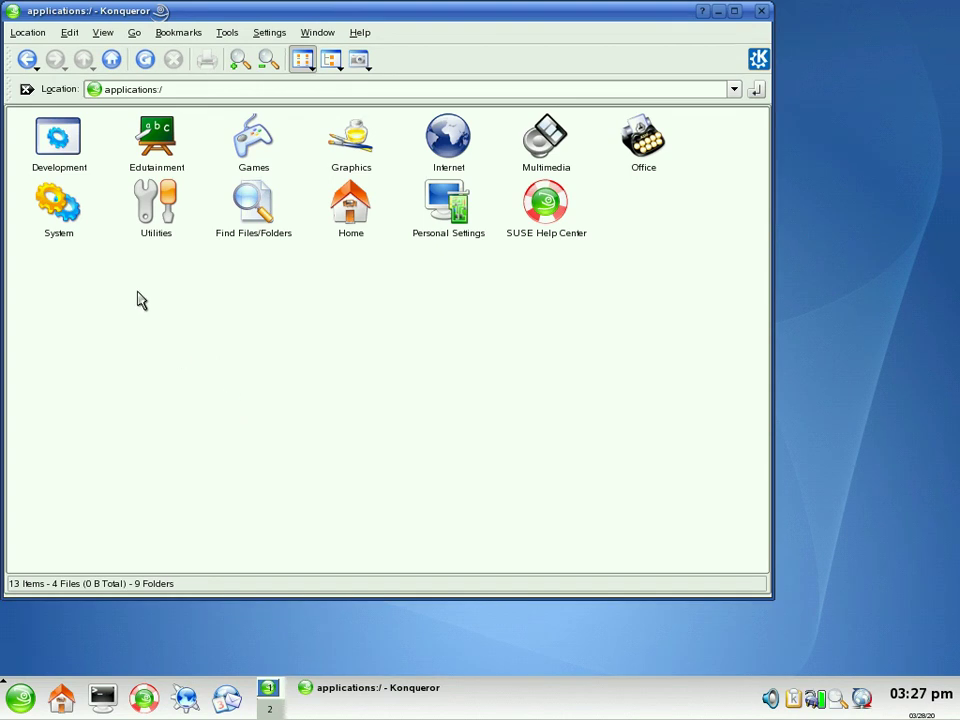
{"action": "left_click", "coordinate": [66, 158]}
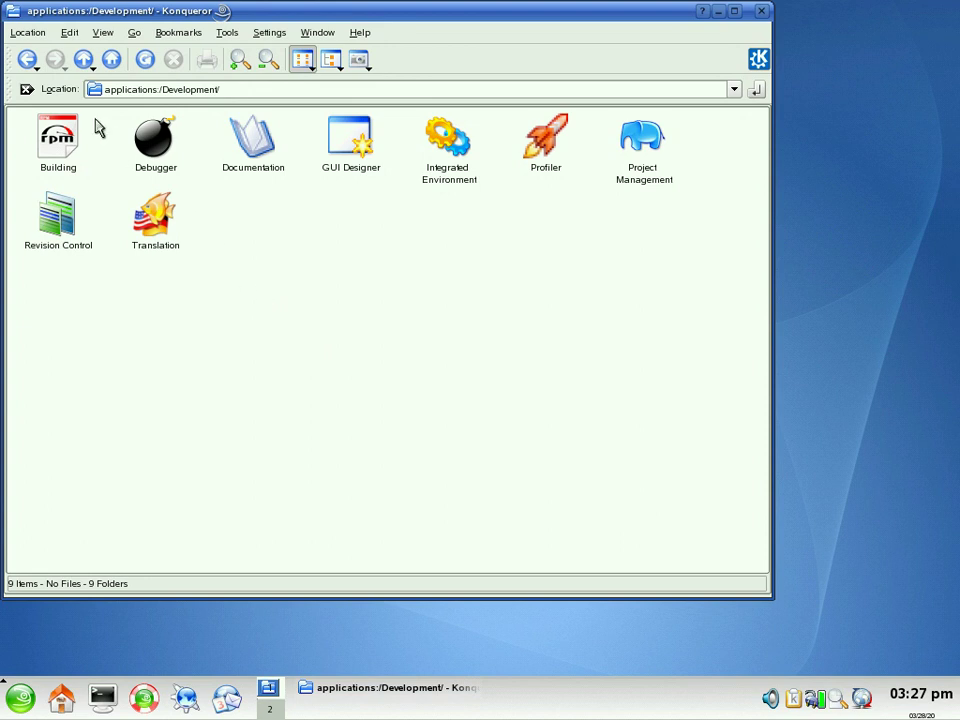
{"action": "left_click", "coordinate": [27, 60]}
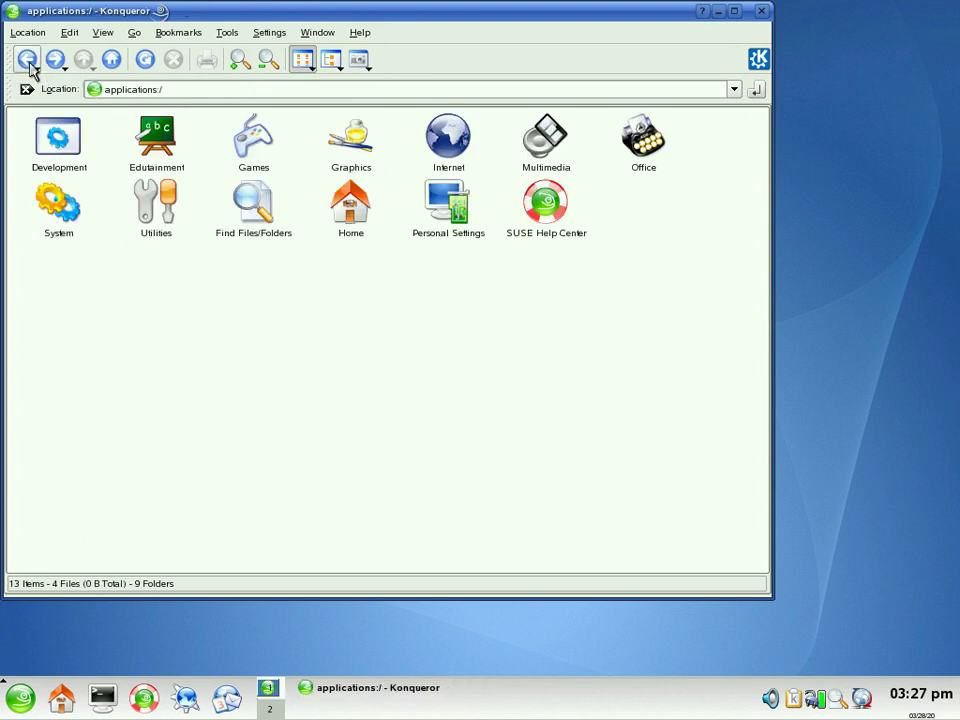
{"action": "left_click", "coordinate": [158, 150]}
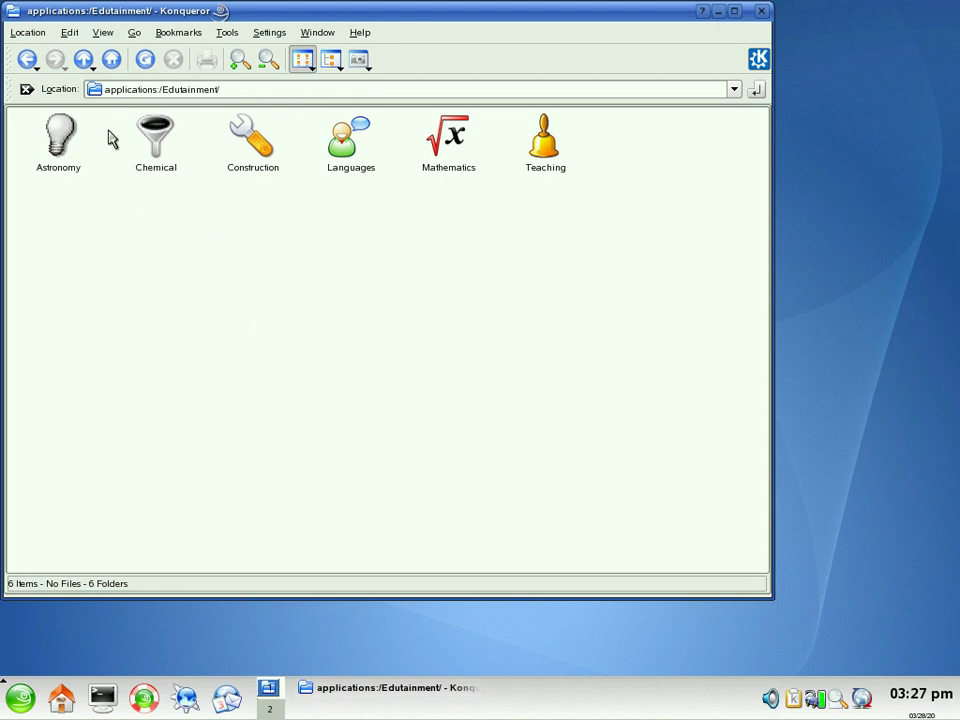
{"action": "left_click", "coordinate": [27, 60]}
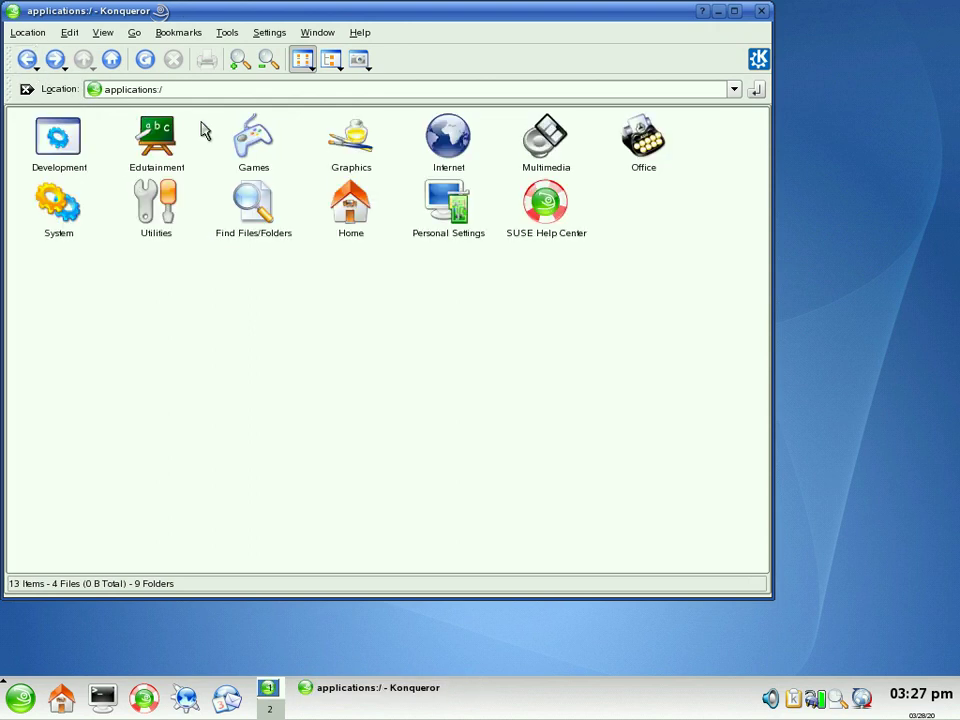
{"action": "left_click", "coordinate": [250, 140]}
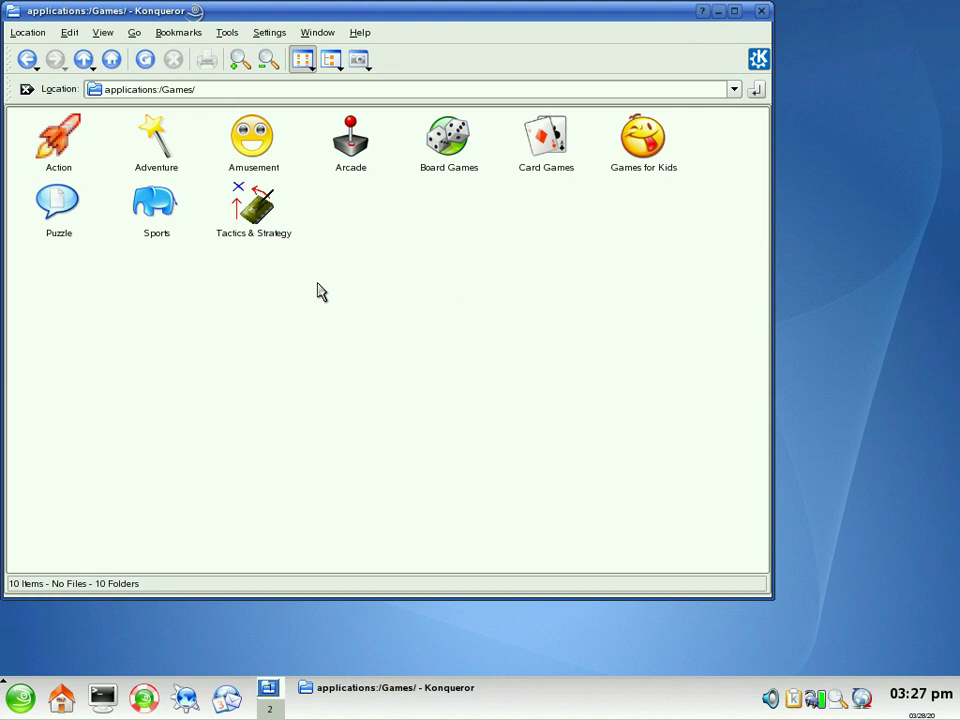
{"action": "left_click", "coordinate": [27, 60]}
{"action": "left_click", "coordinate": [348, 158]}
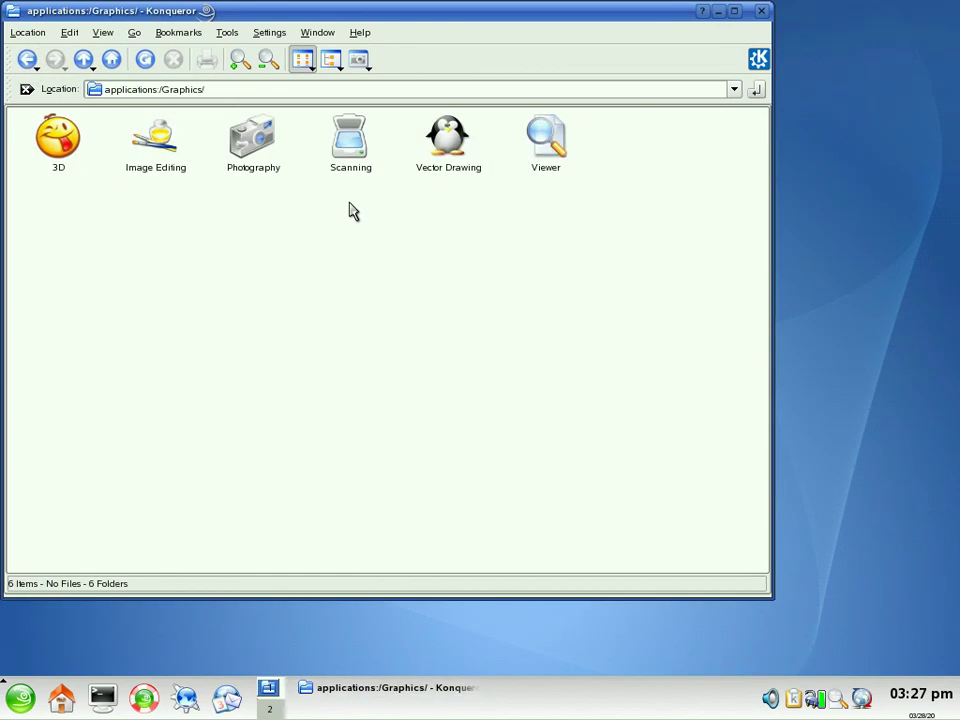
{"action": "left_click", "coordinate": [27, 60]}
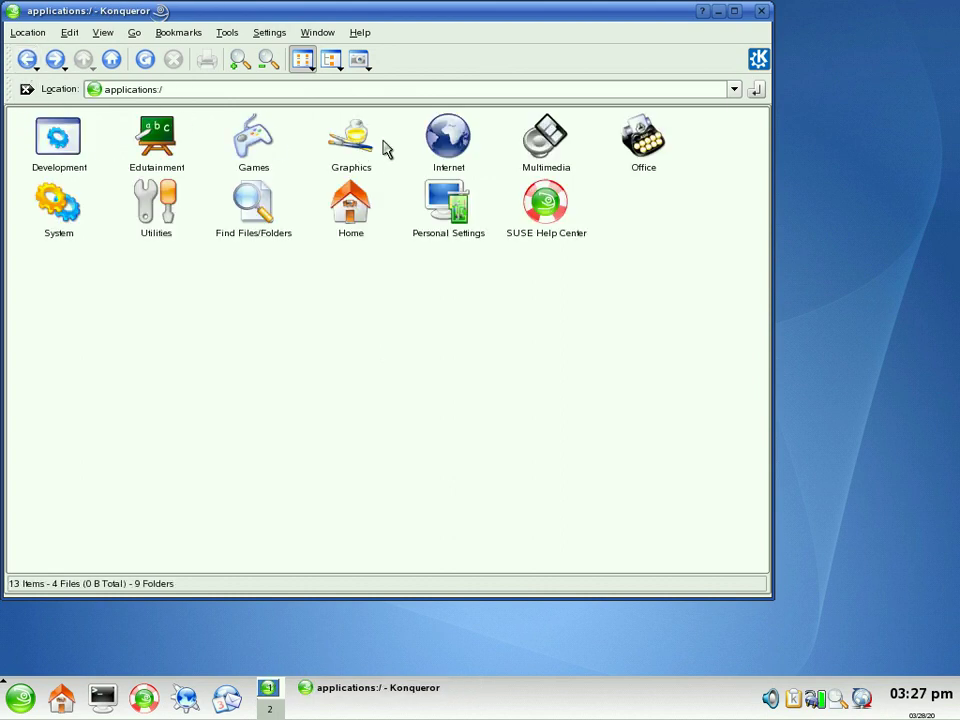
Step: View the Internet, Office, System and Utilities application categories
{"action": "left_click", "coordinate": [462, 160]}
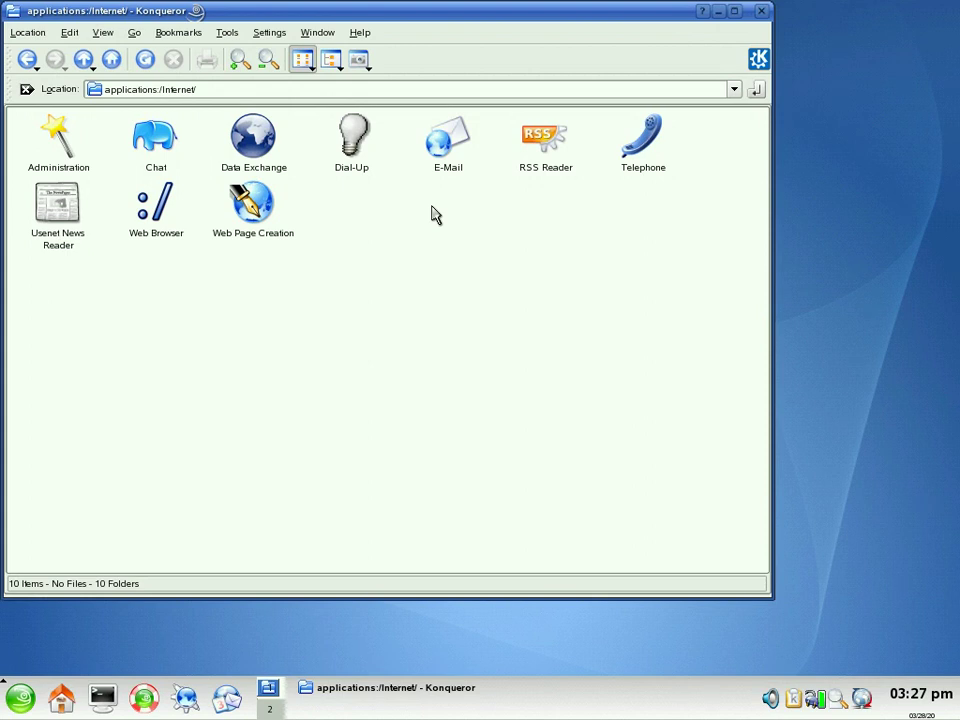
{"action": "left_click", "coordinate": [30, 60]}
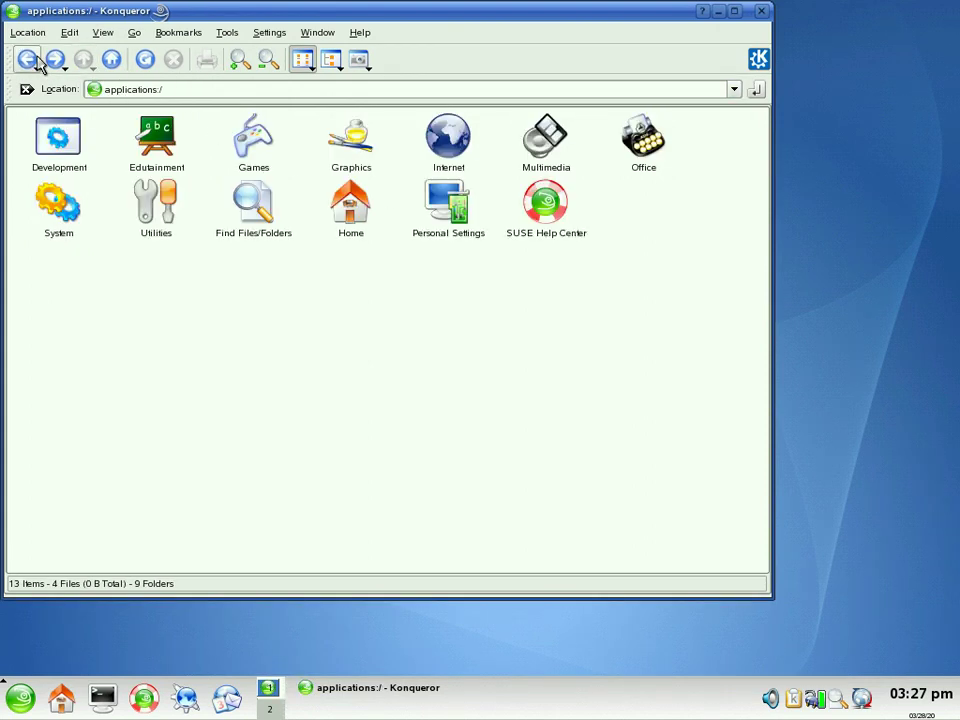
{"action": "left_click", "coordinate": [655, 150]}
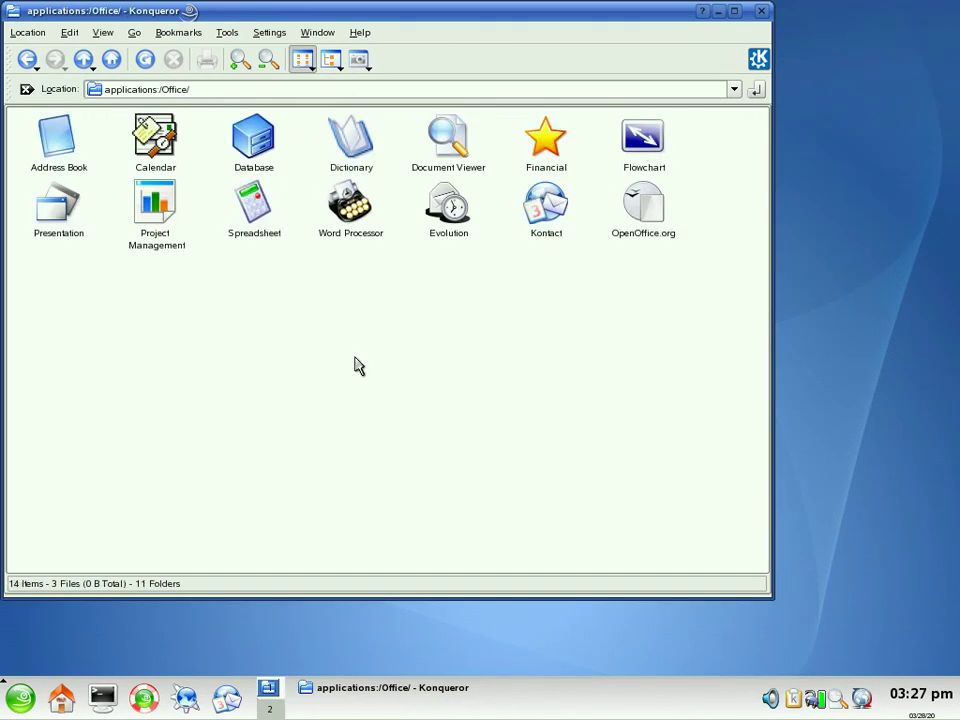
{"action": "left_click", "coordinate": [27, 59]}
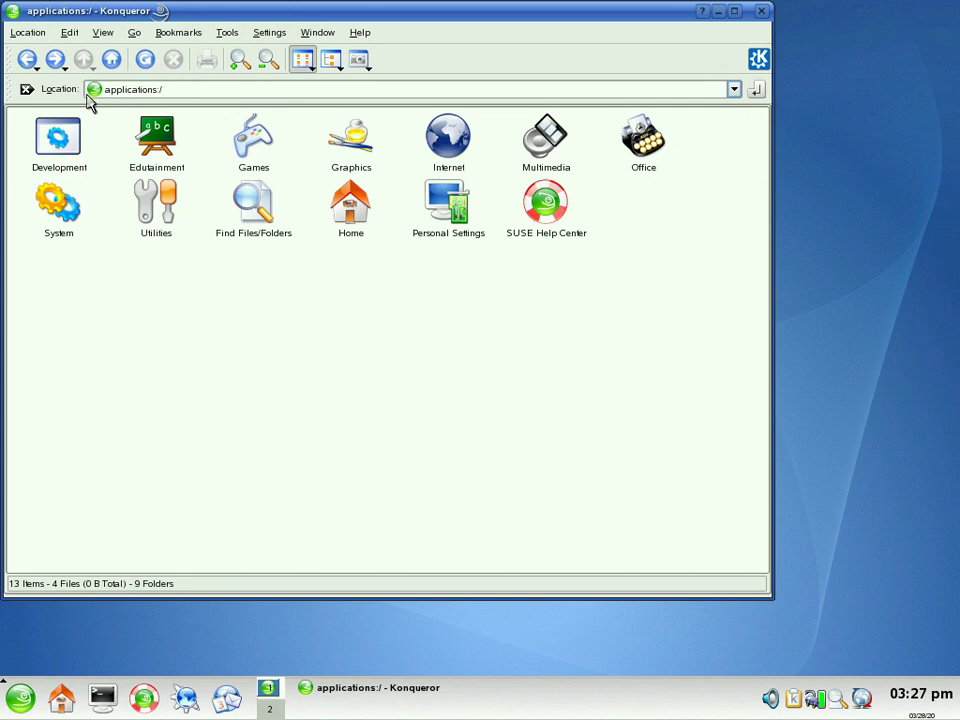
{"action": "left_click", "coordinate": [67, 225]}
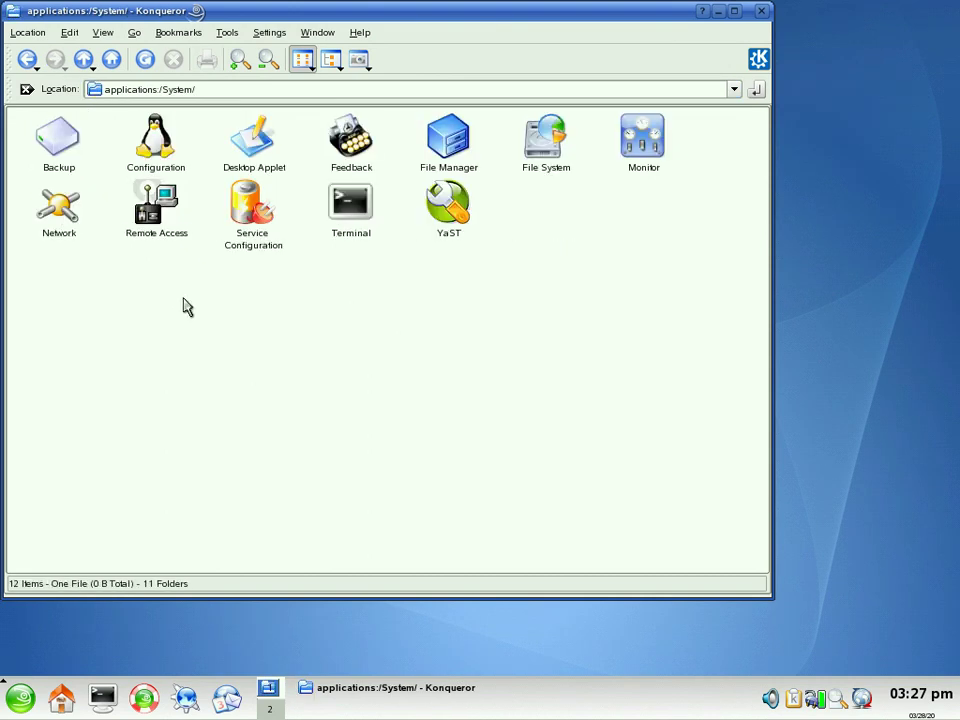
{"action": "left_click", "coordinate": [30, 60]}
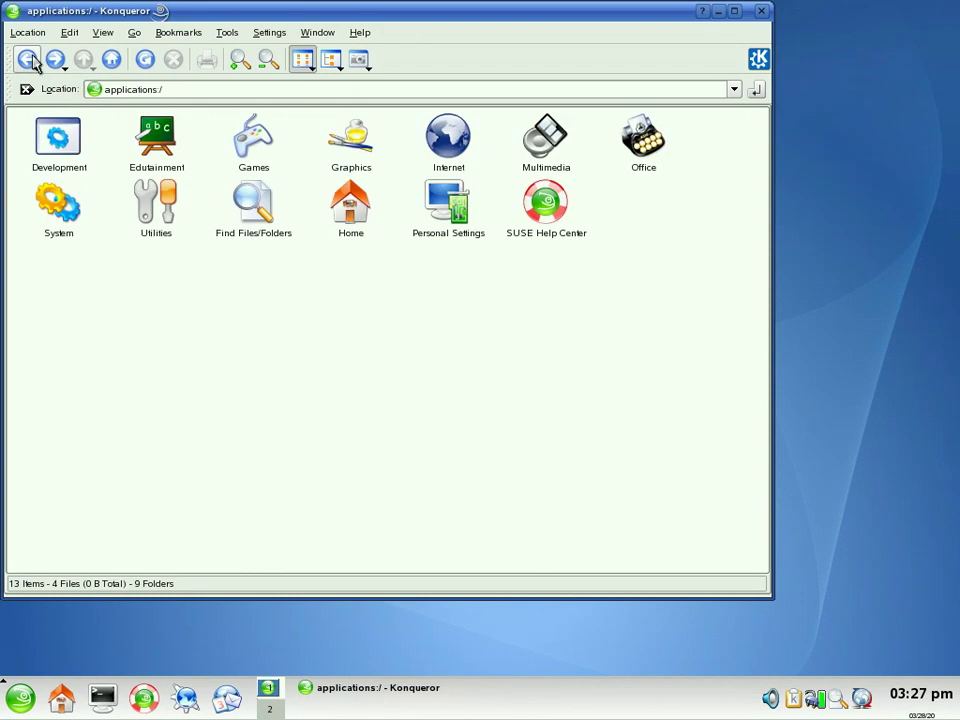
{"action": "left_click", "coordinate": [156, 205]}
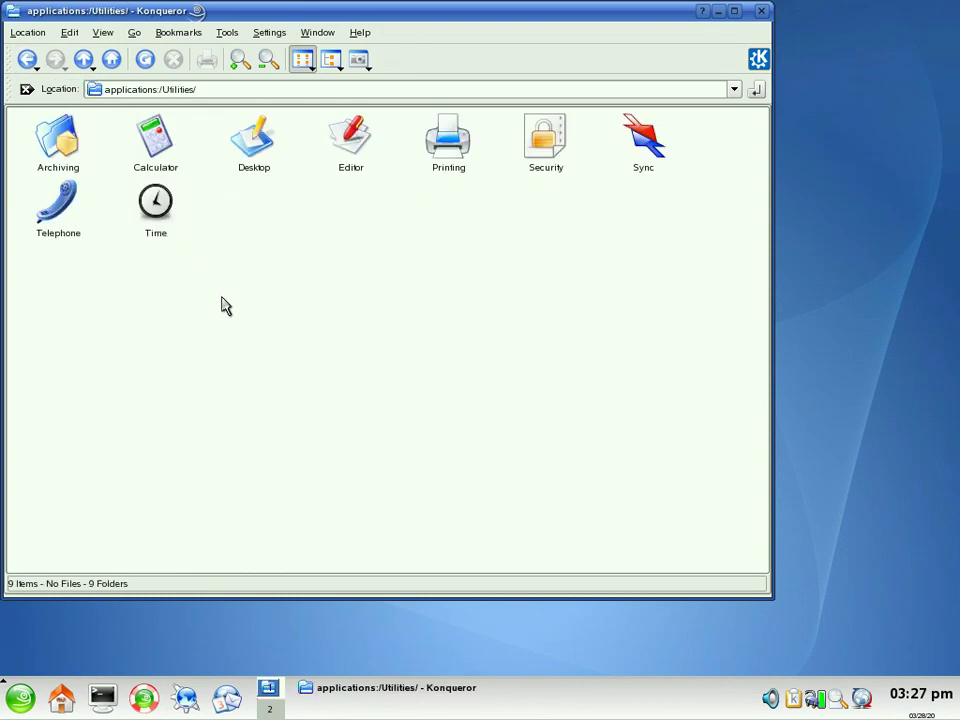
{"action": "left_click", "coordinate": [27, 59]}
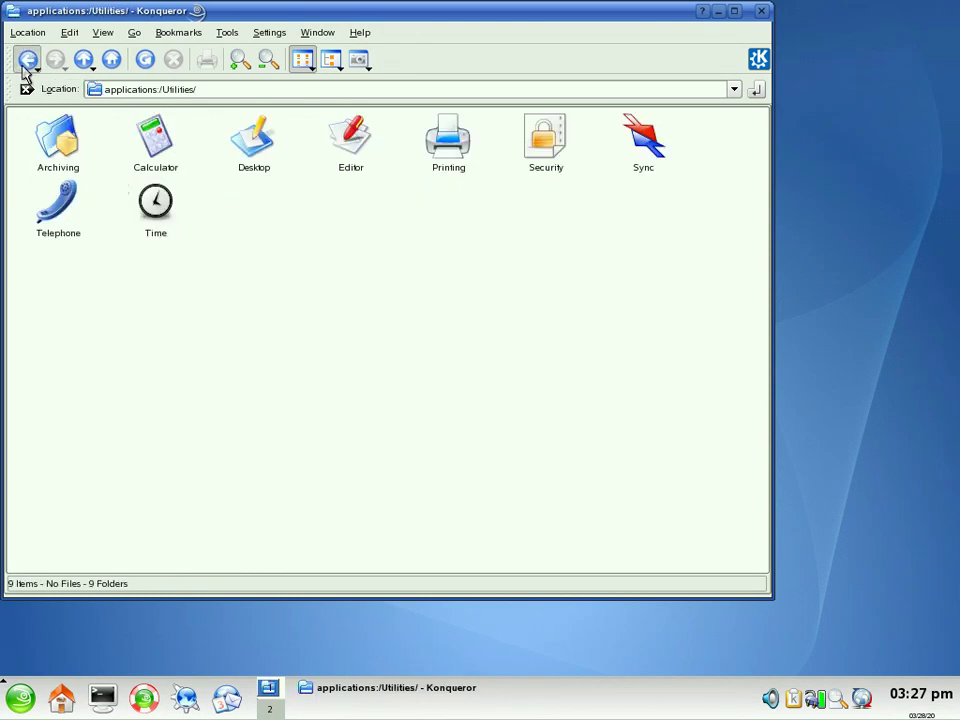
Step: Open Personal Settings in the KDE Control Center, then close it and Konqueror
{"action": "mouse_move", "coordinate": [343, 235]}
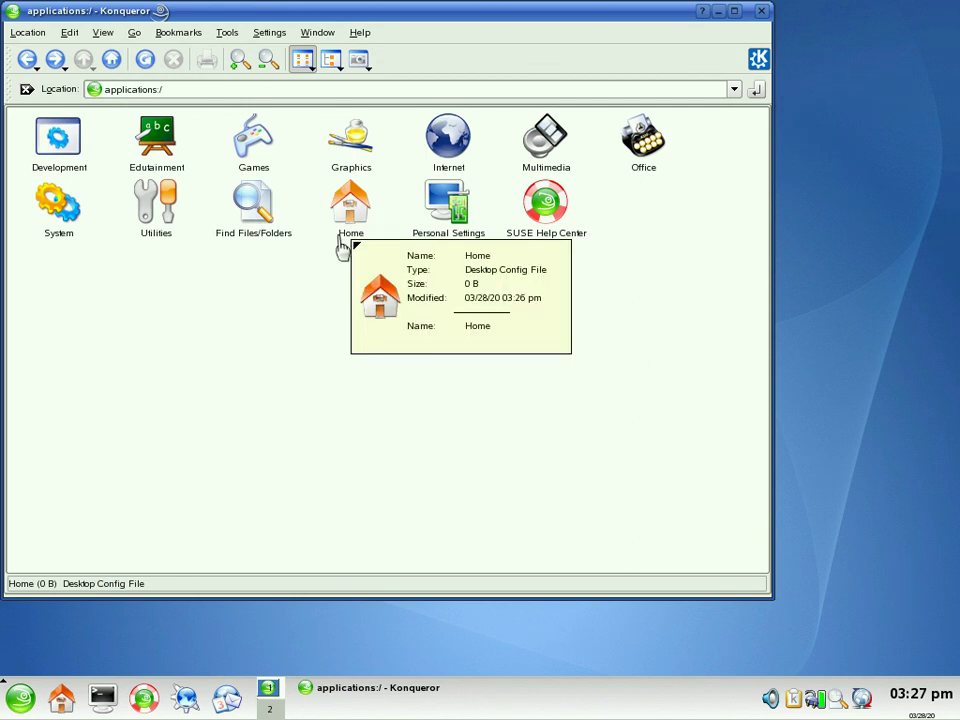
{"action": "left_click", "coordinate": [428, 232]}
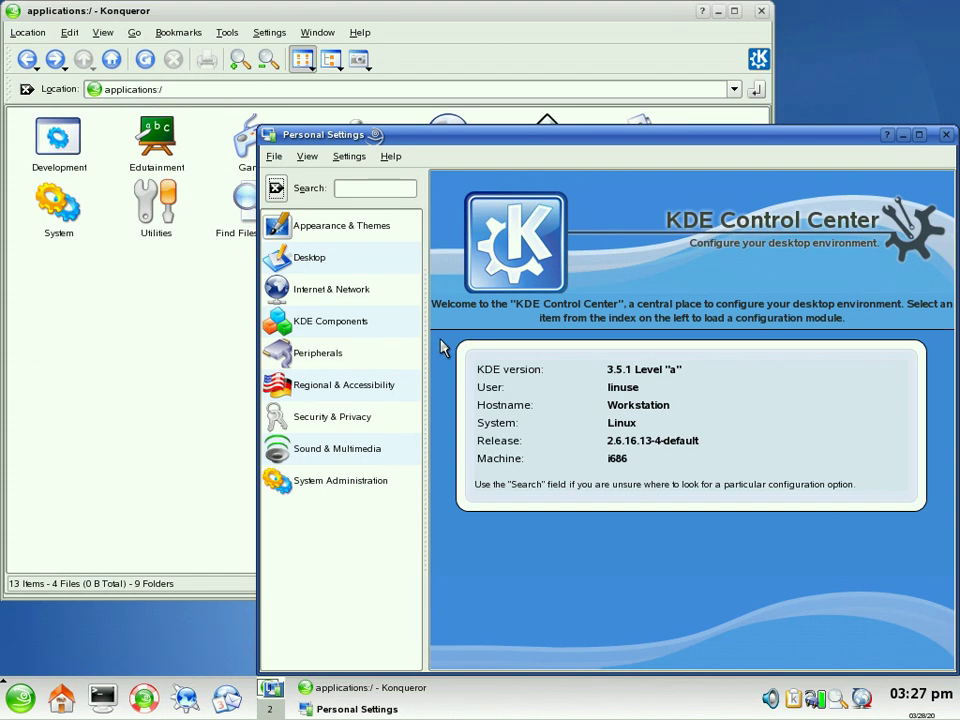
{"action": "key", "text": "ctrl+q"}
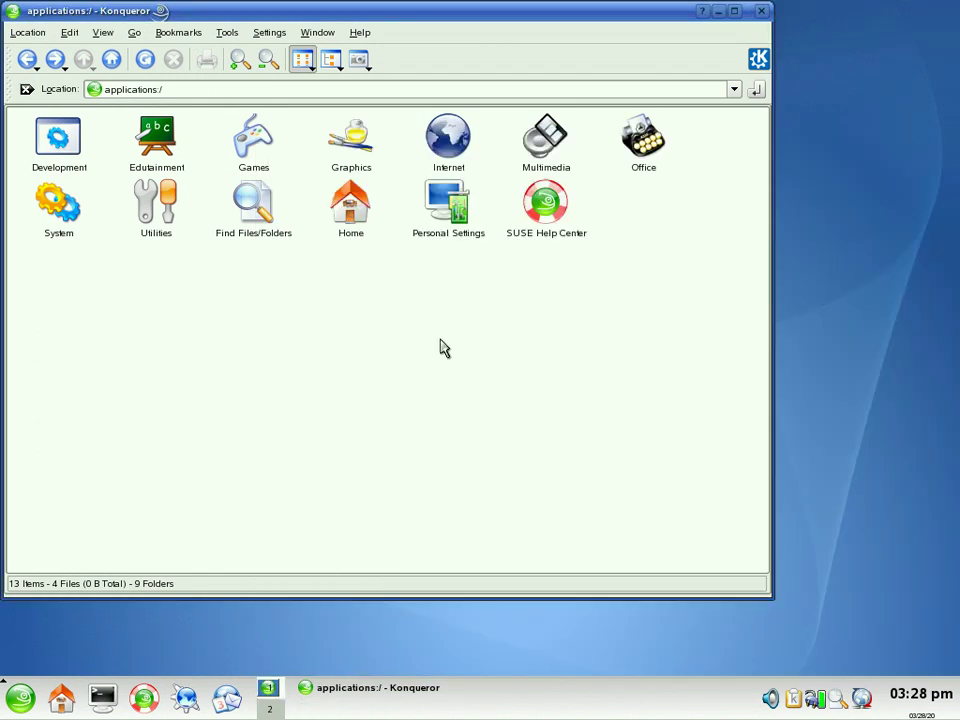
{"action": "key", "text": "ctrl+q"}
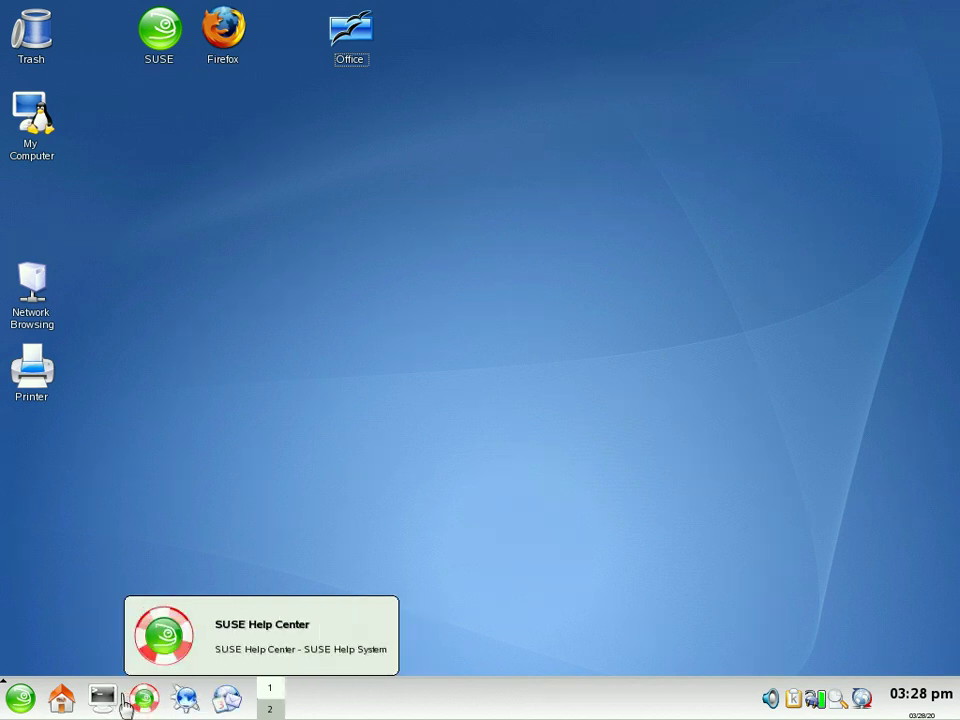
Step: Log out of KDE from the K Menu with End Current Session
{"action": "left_click", "coordinate": [24, 699]}
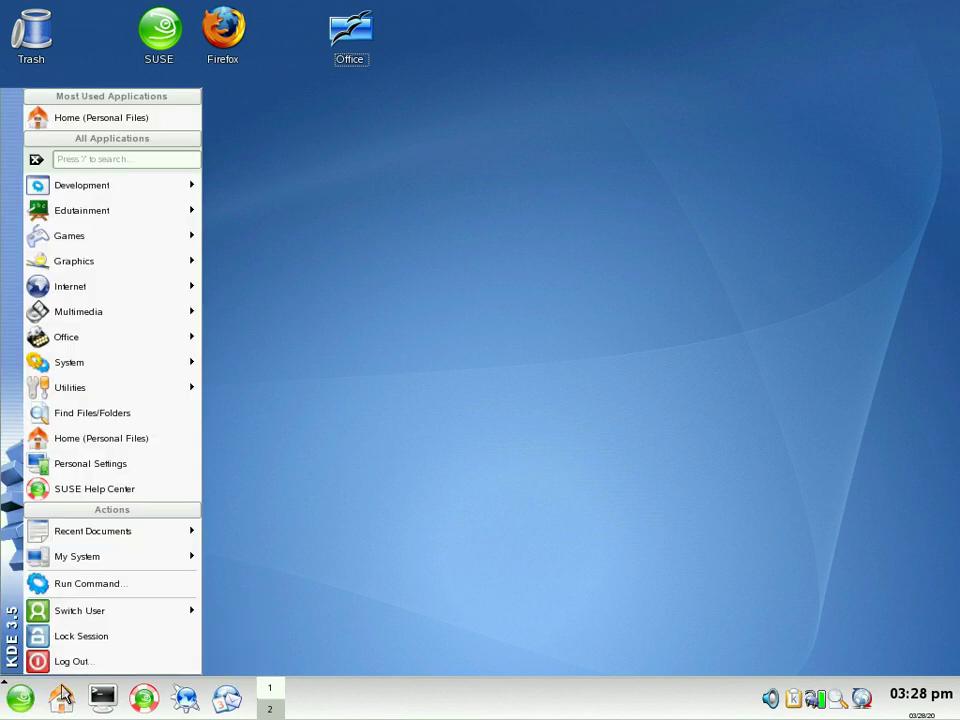
{"action": "left_click", "coordinate": [116, 660]}
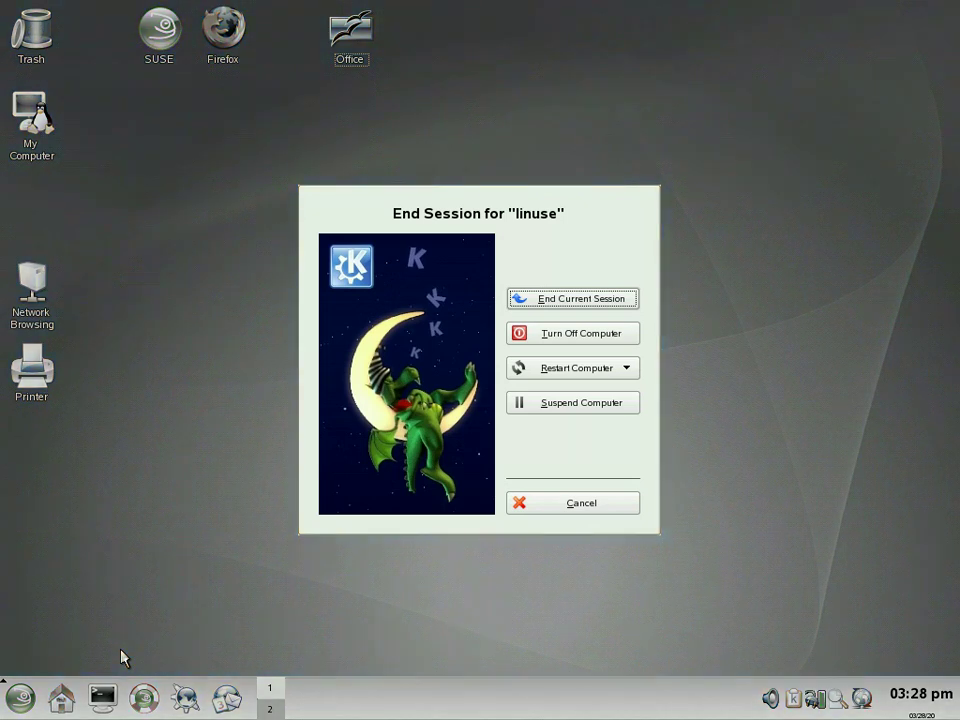
{"action": "left_click", "coordinate": [572, 306]}
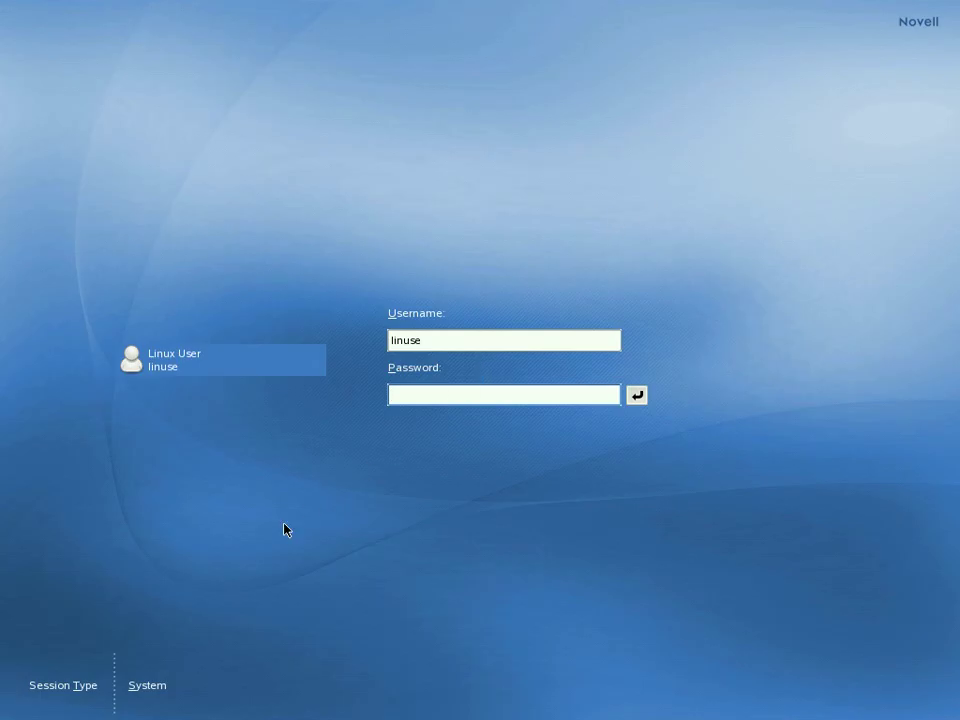
Step: Choose the GNOME session type and log in with the account password
{"action": "left_click", "coordinate": [78, 686]}
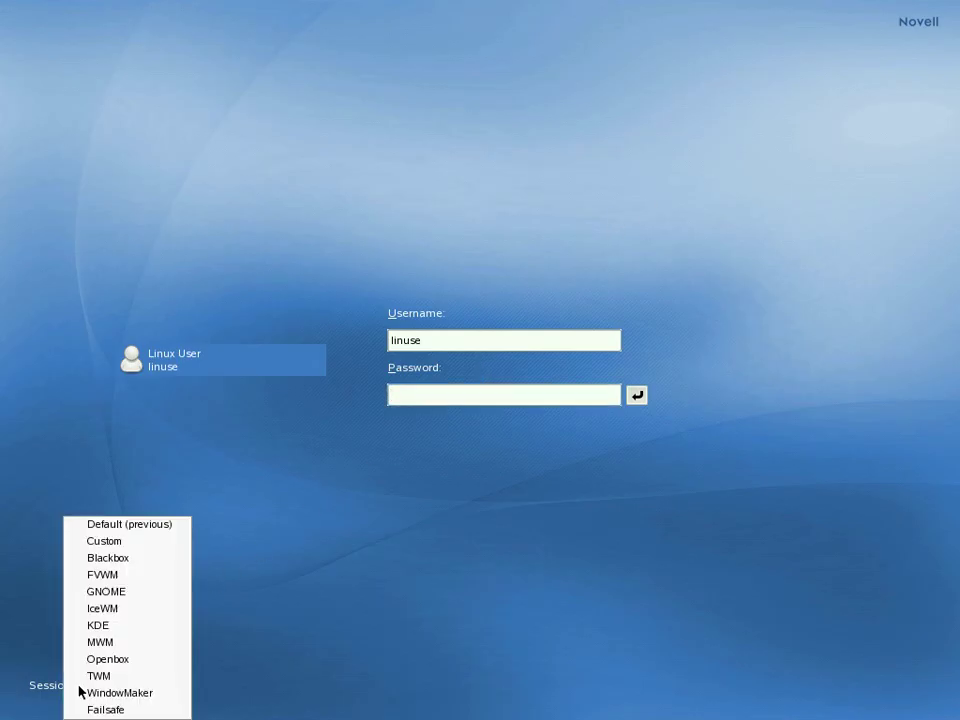
{"action": "left_click", "coordinate": [127, 594]}
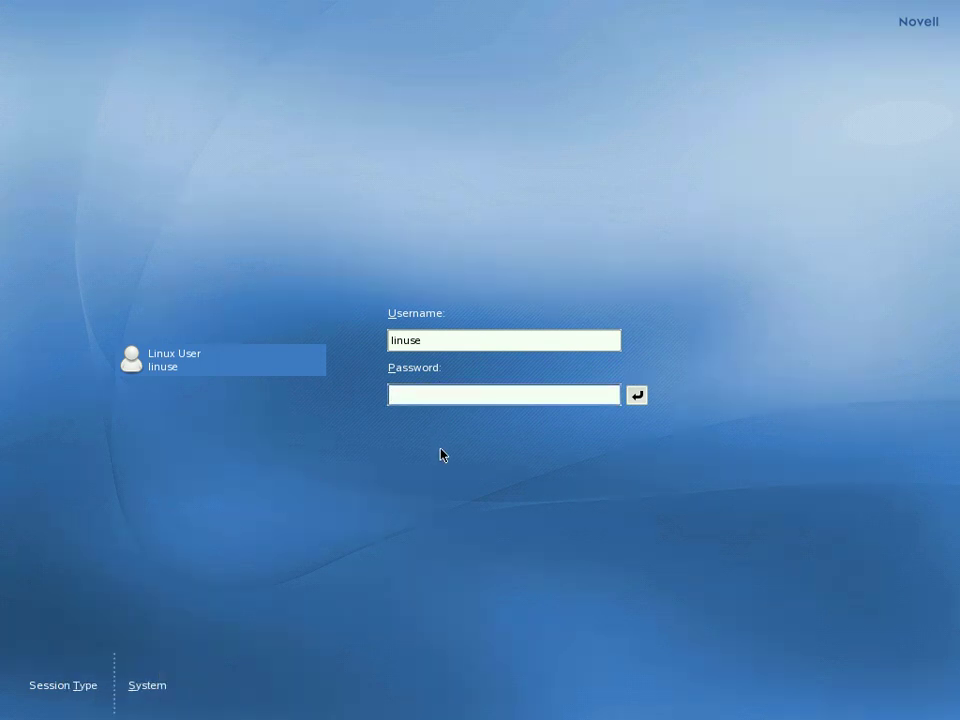
{"action": "type", "text": "linux"}
{"action": "key", "text": "Return"}
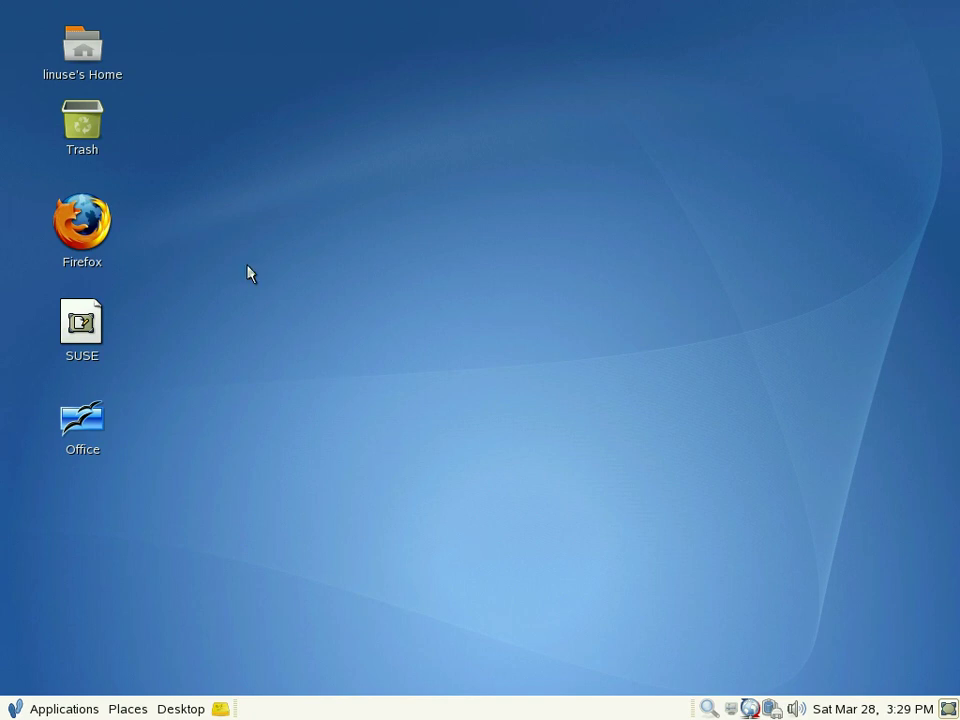
{"action": "left_click", "coordinate": [96, 70]}
{"action": "double_click", "coordinate": [96, 70]}
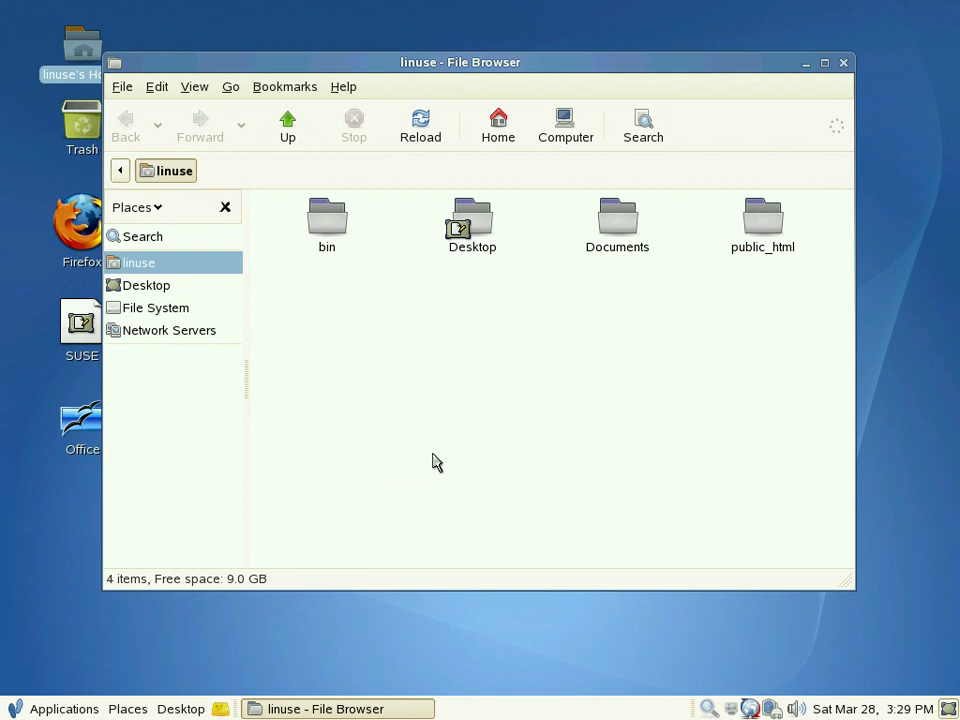
{"action": "key", "text": "ctrl+w"}
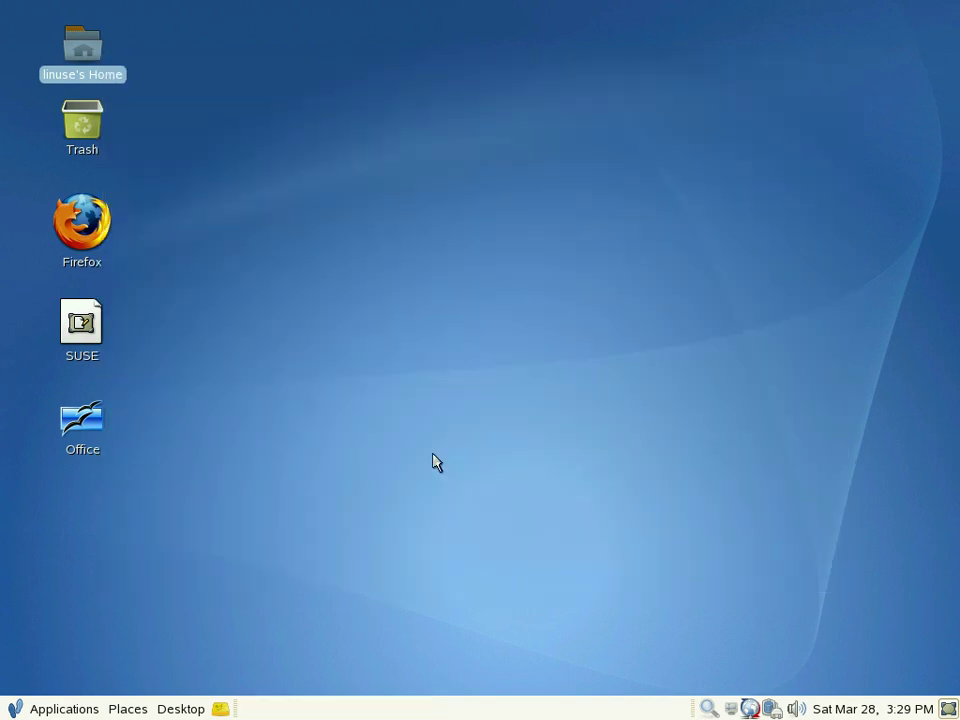
Step: Browse the GNOME Applications menu, then launch Development > Integrated Environment > Mono Development Environment
{"action": "left_click", "coordinate": [164, 709]}
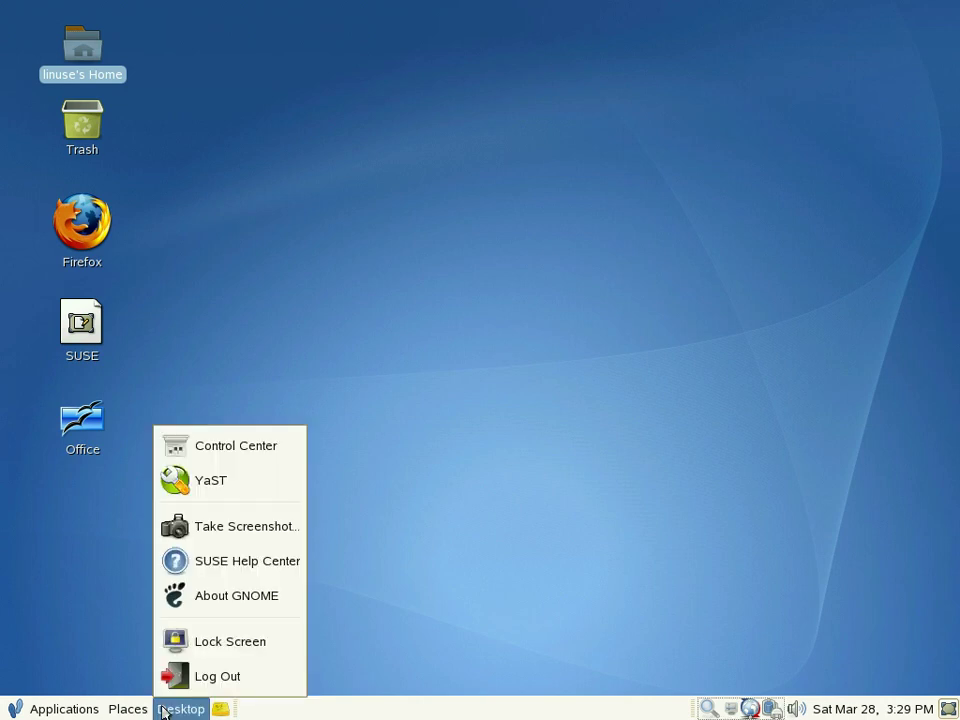
{"action": "mouse_move", "coordinate": [138, 709]}
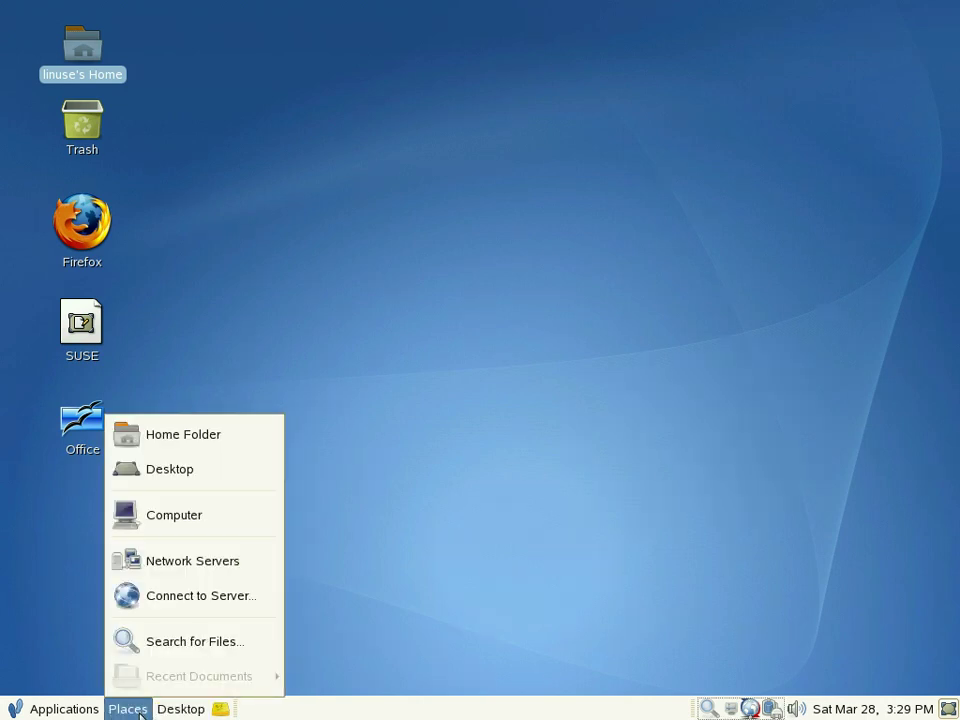
{"action": "mouse_move", "coordinate": [87, 709]}
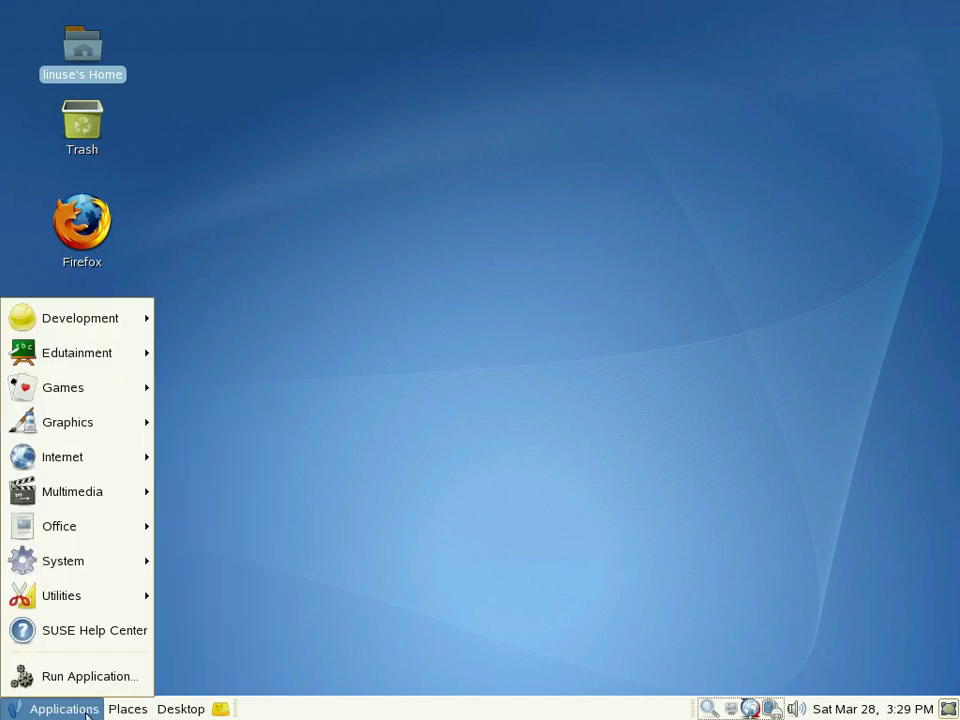
{"action": "mouse_move", "coordinate": [60, 600]}
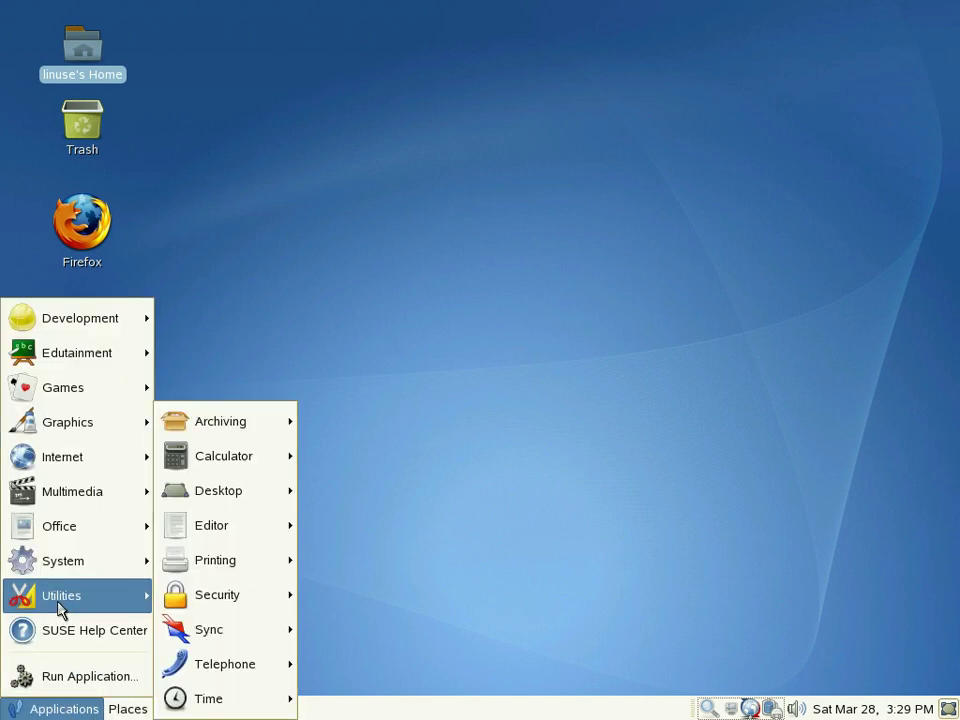
{"action": "mouse_move", "coordinate": [63, 570]}
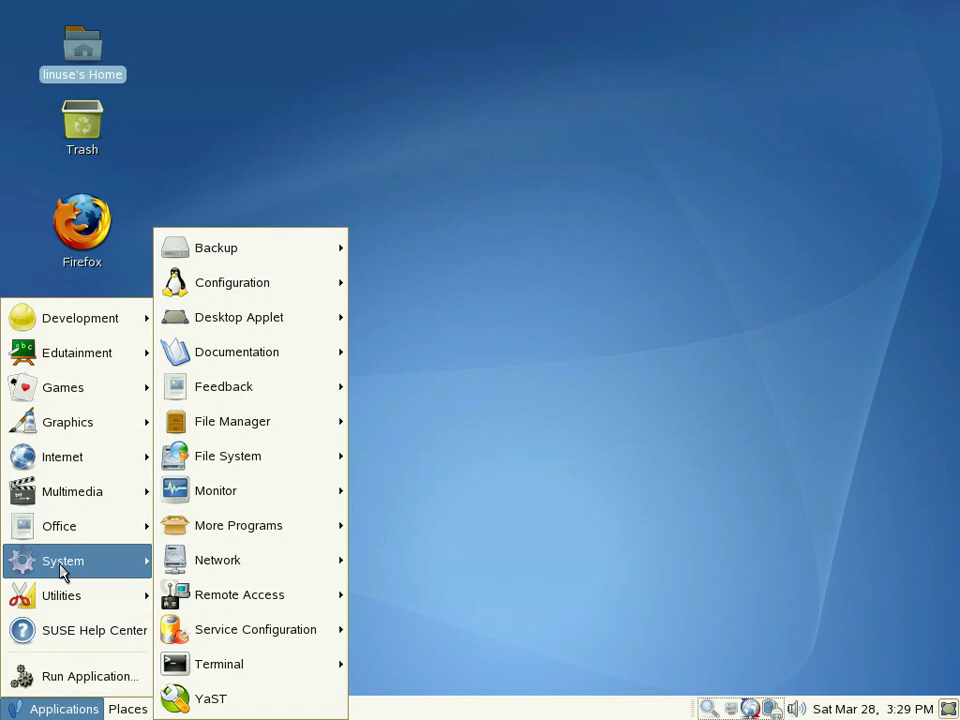
{"action": "mouse_move", "coordinate": [78, 530]}
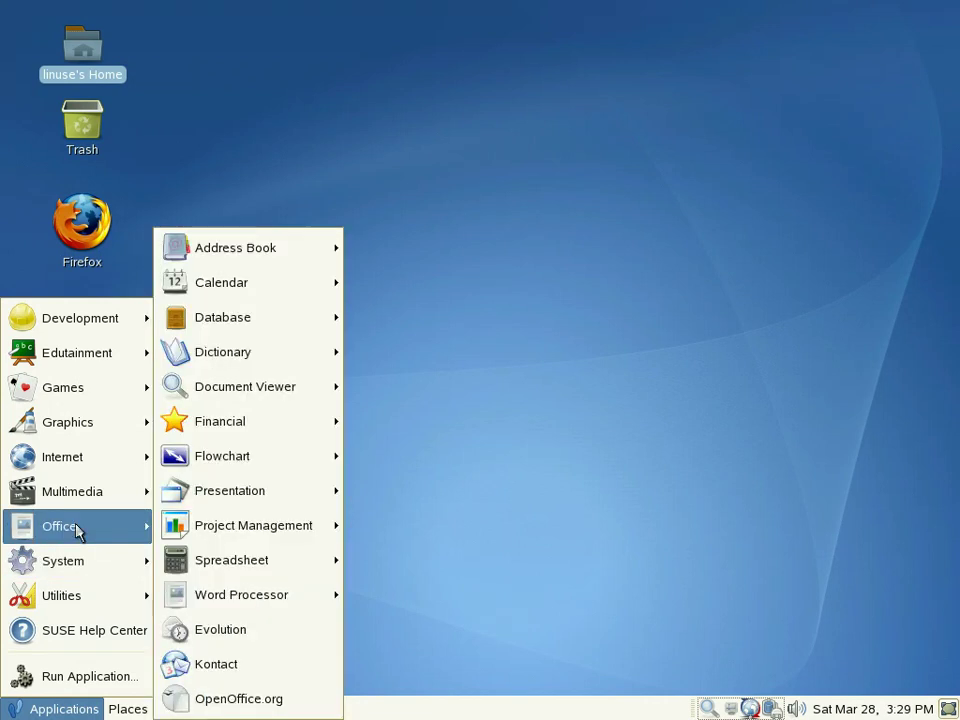
{"action": "mouse_move", "coordinate": [78, 500]}
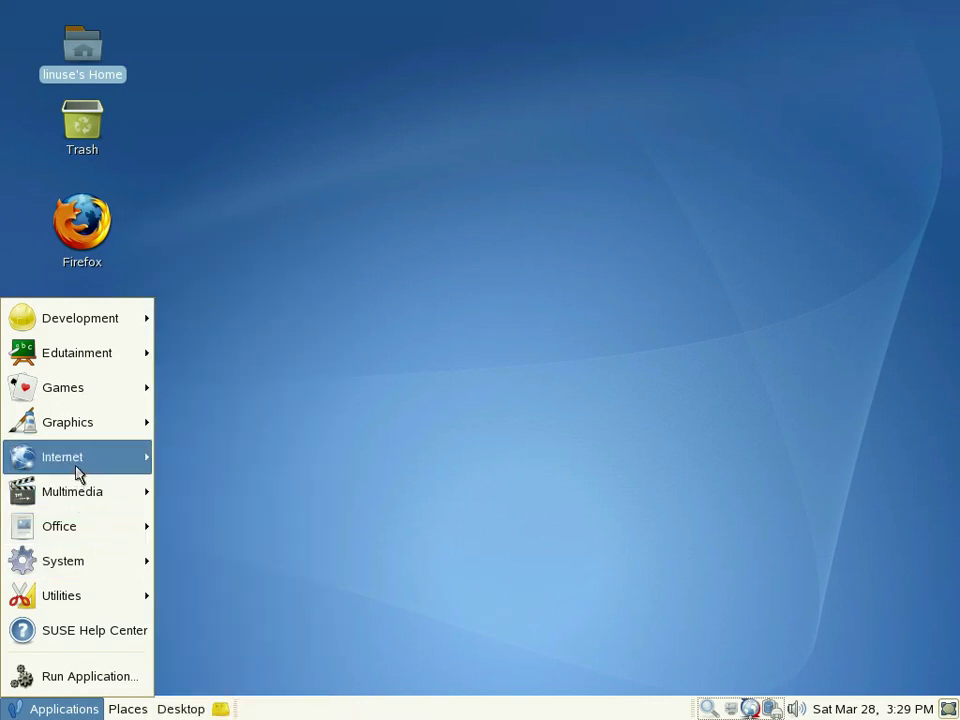
{"action": "mouse_move", "coordinate": [78, 470]}
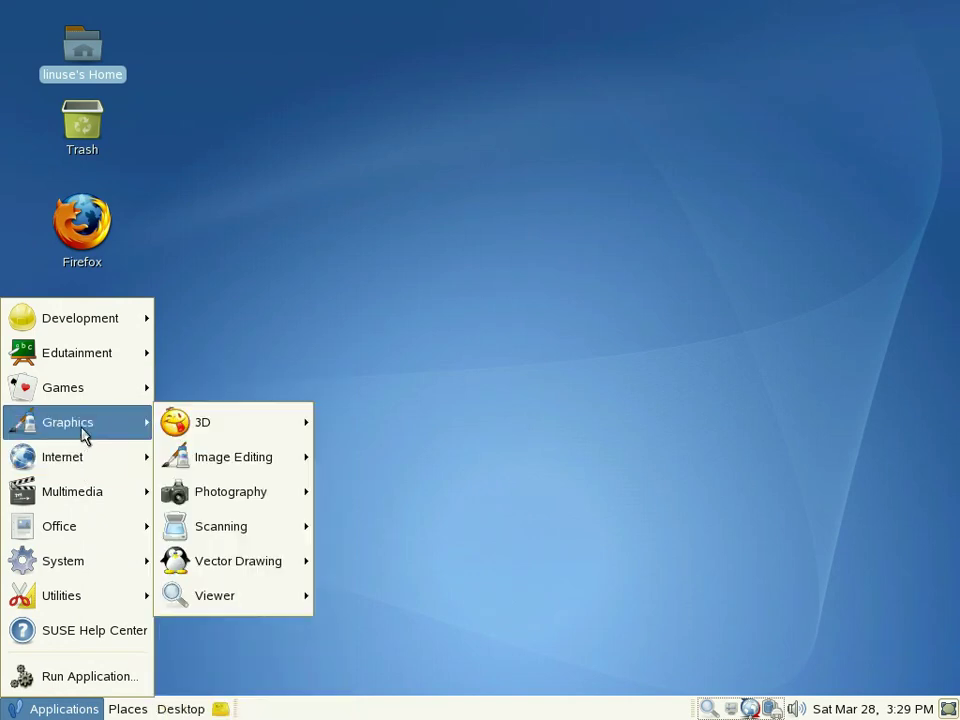
{"action": "mouse_move", "coordinate": [85, 397]}
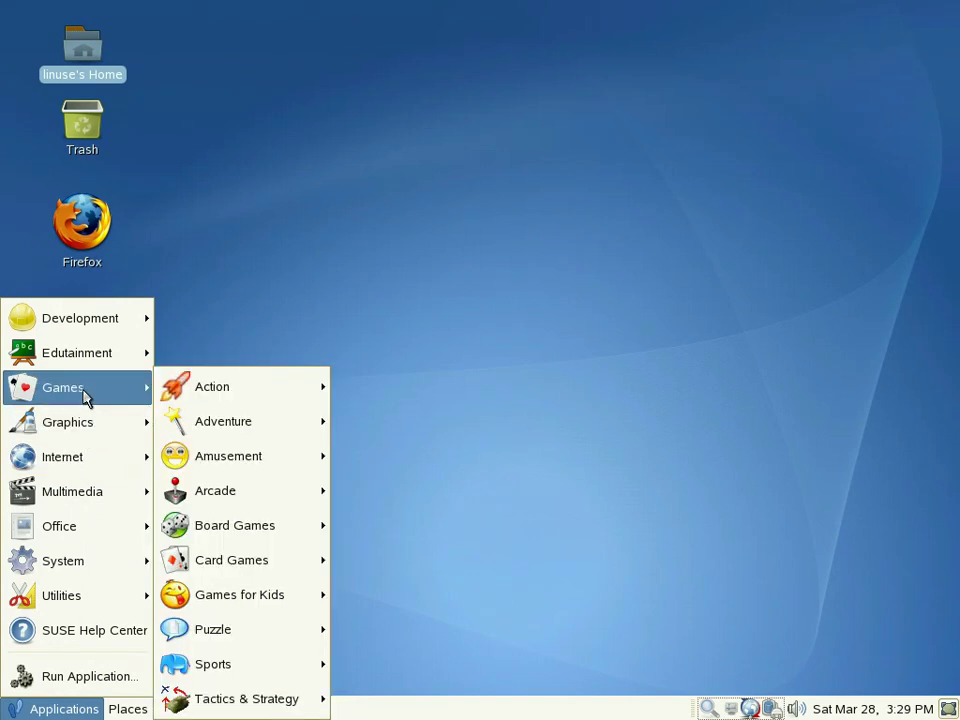
{"action": "mouse_move", "coordinate": [96, 328]}
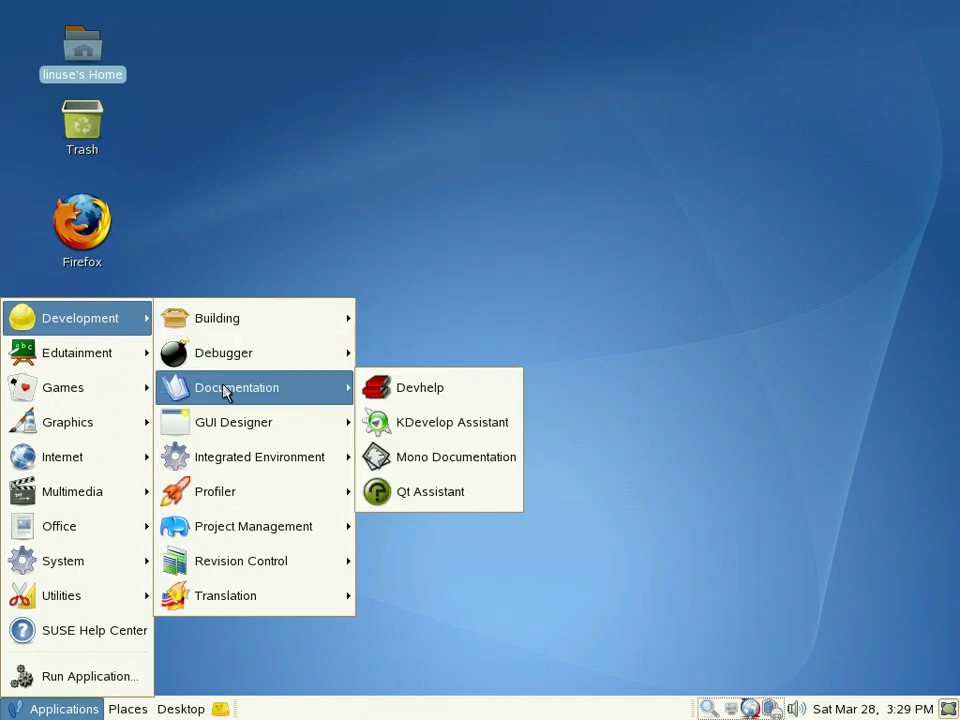
{"action": "mouse_move", "coordinate": [236, 427]}
{"action": "mouse_move", "coordinate": [246, 462]}
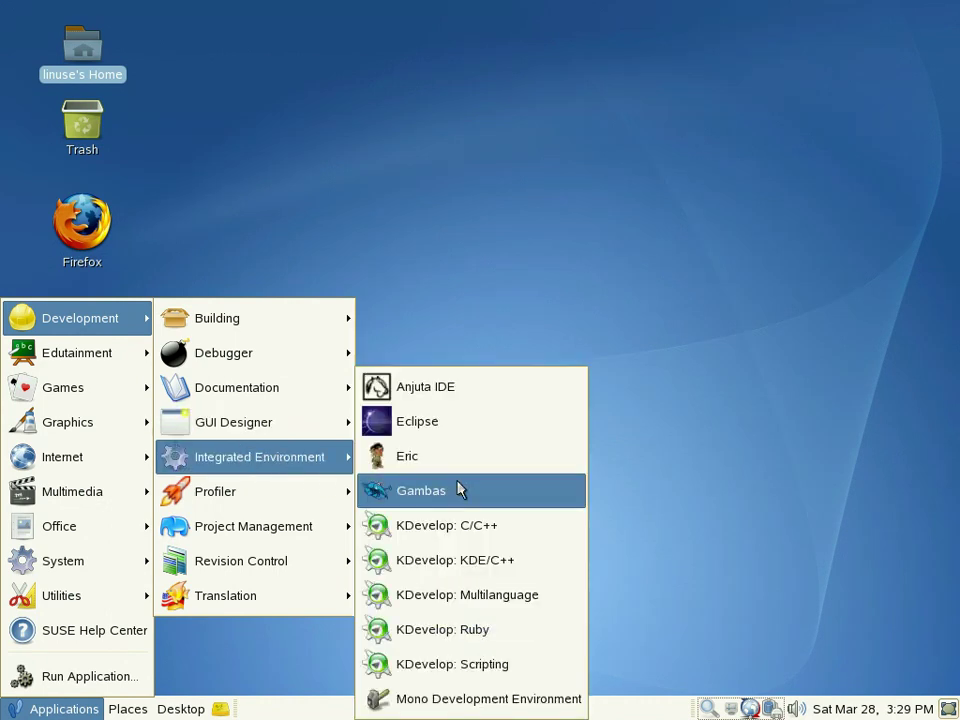
{"action": "left_click", "coordinate": [480, 698]}
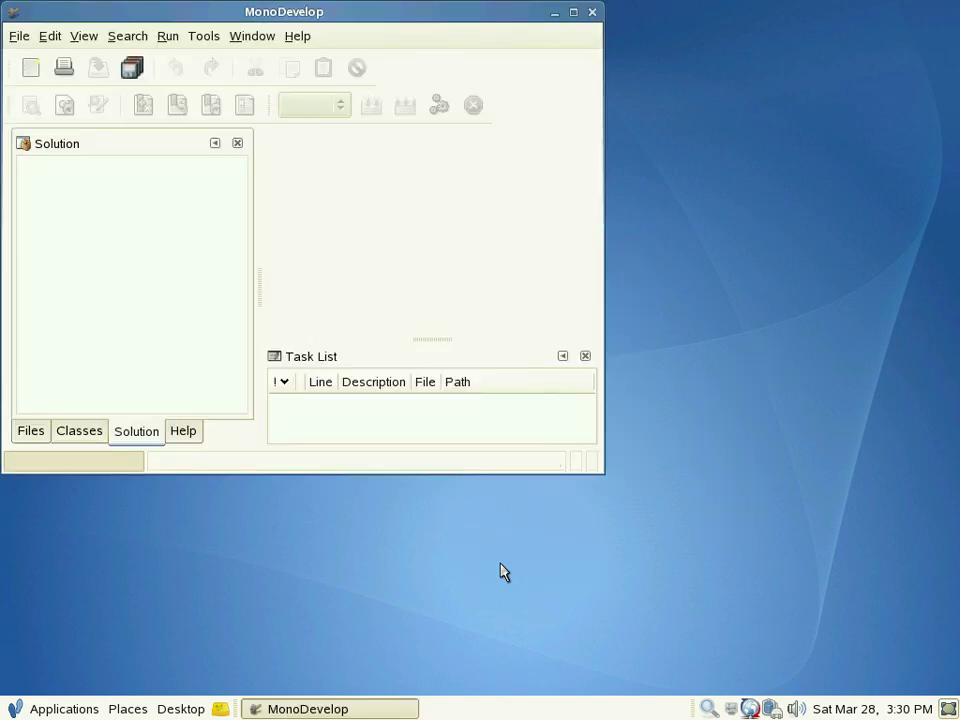
Step: Maximize MonoDevelop and check version 0.9 and component versions in the About dialog
{"action": "left_click", "coordinate": [574, 13]}
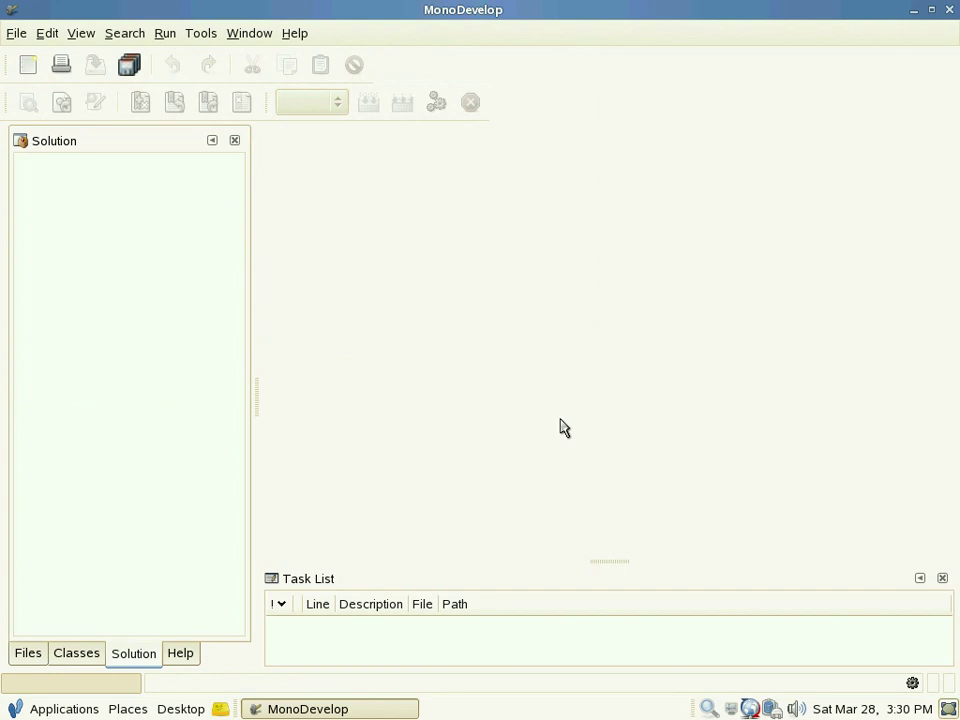
{"action": "left_click", "coordinate": [296, 33]}
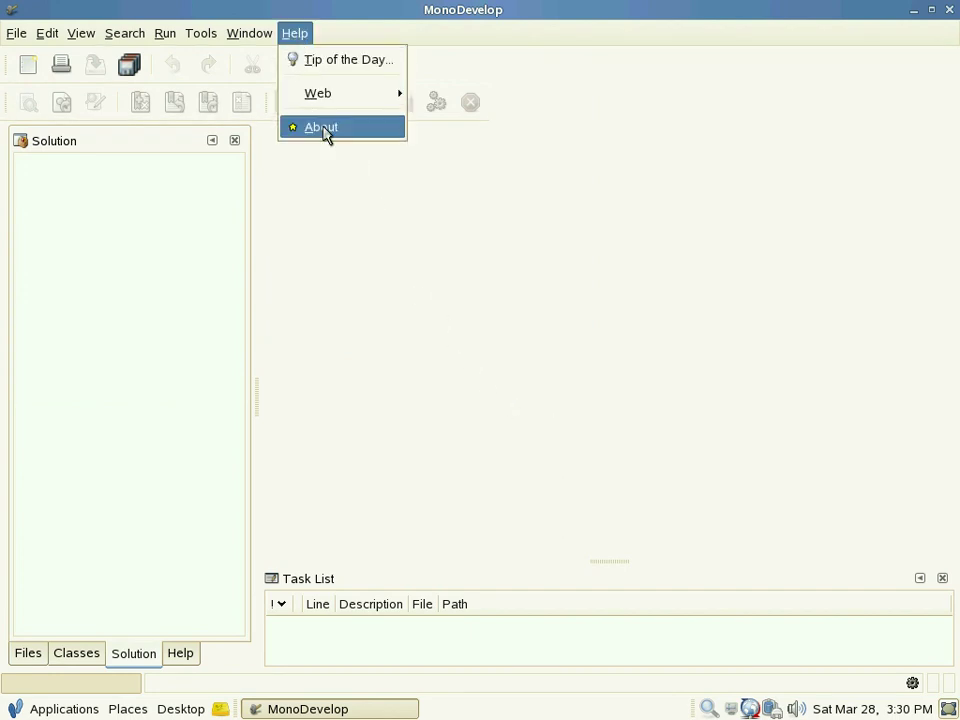
{"action": "left_click", "coordinate": [322, 127]}
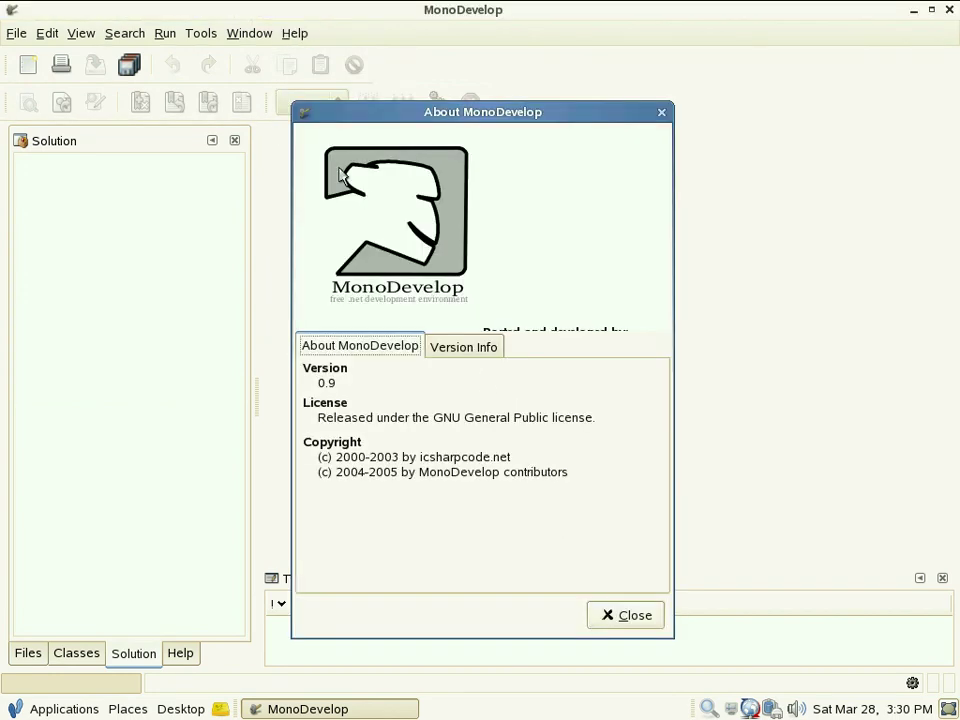
{"action": "left_click", "coordinate": [460, 350]}
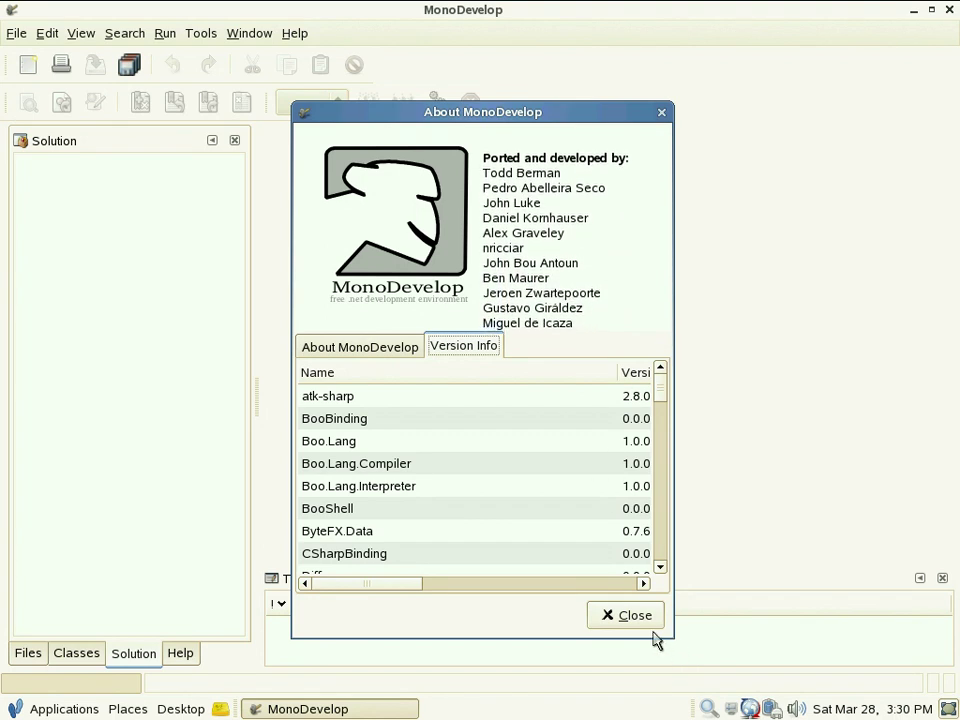
{"action": "left_click", "coordinate": [634, 619]}
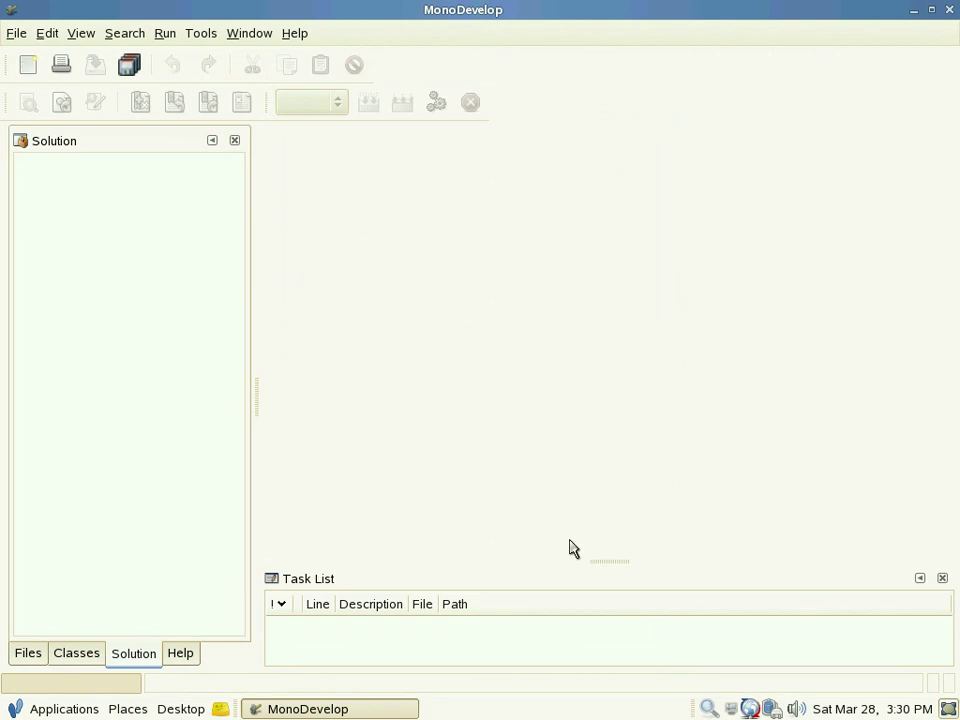
{"action": "left_click", "coordinate": [17, 33]}
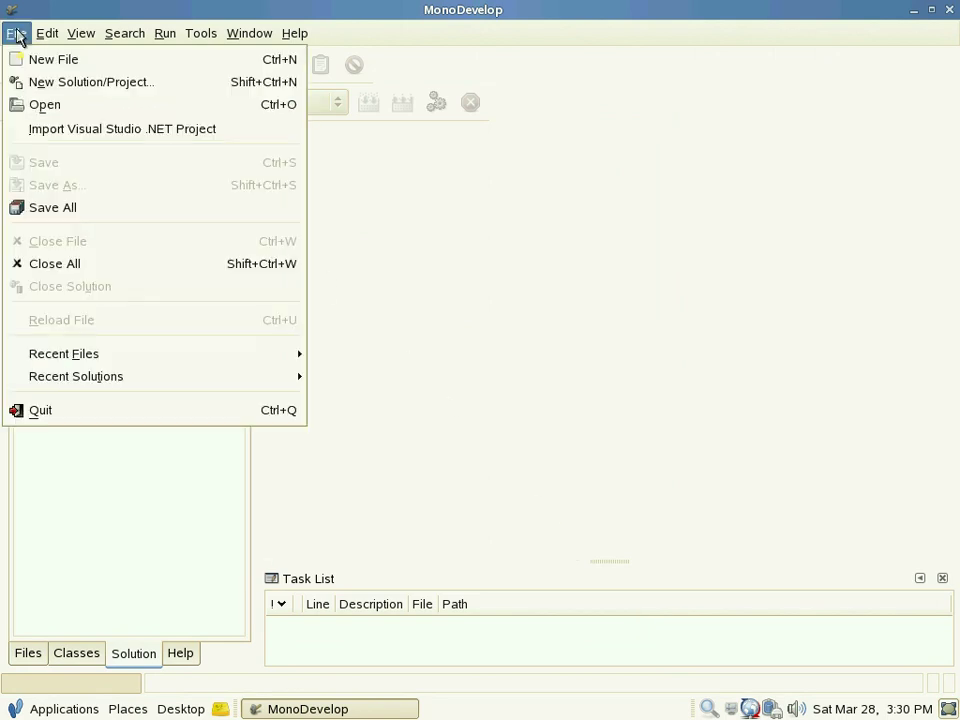
Step: Start a new solution using the C# Gnome# Project template
{"action": "left_click", "coordinate": [92, 88]}
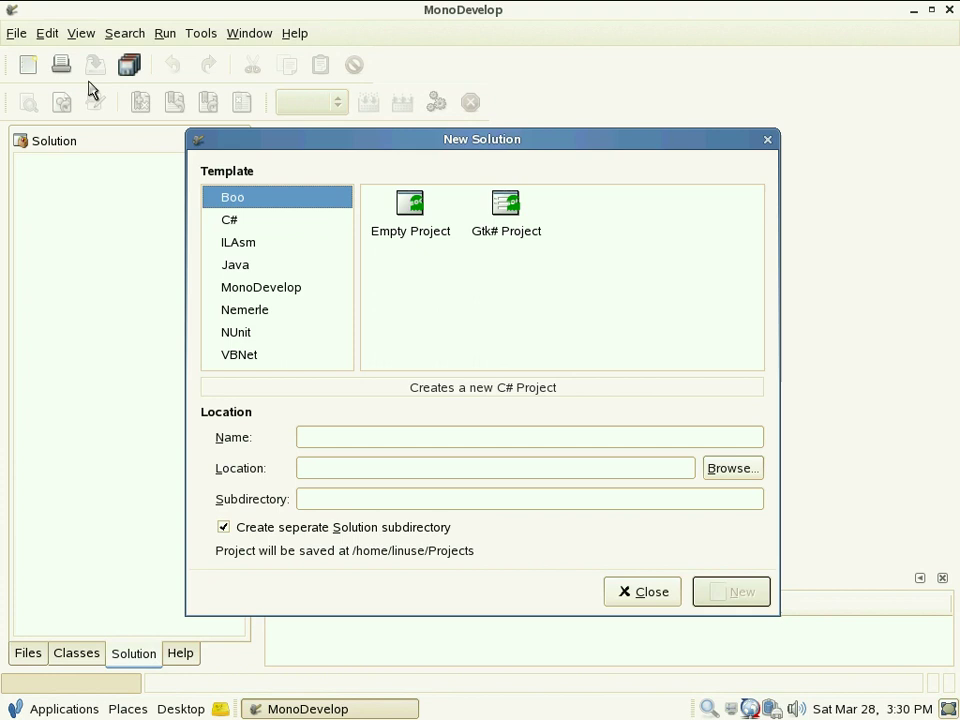
{"action": "left_click", "coordinate": [263, 222]}
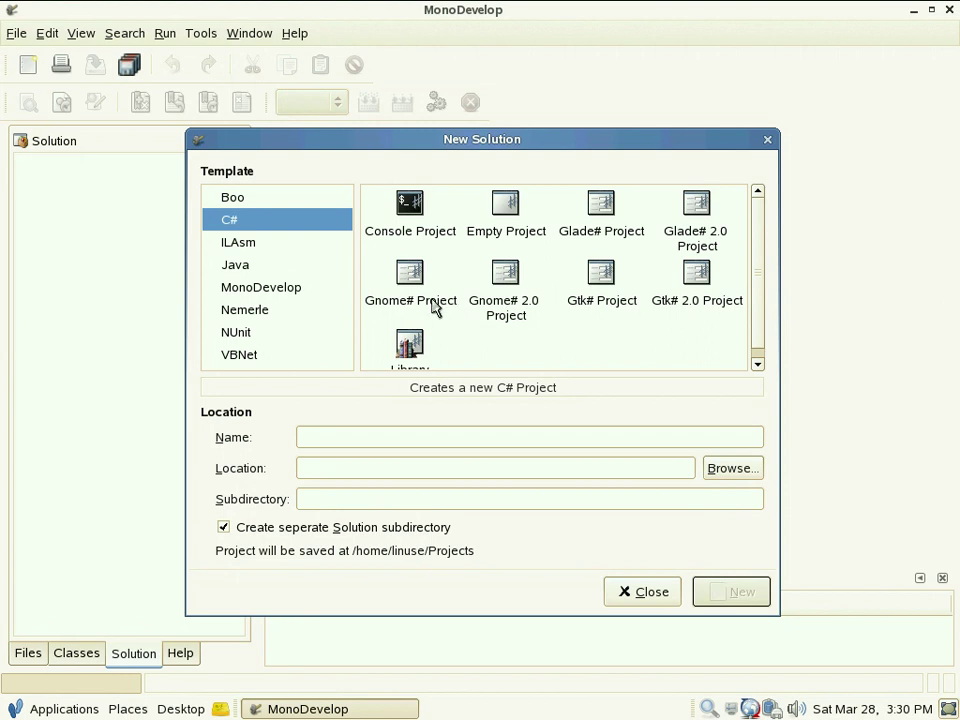
{"action": "left_click", "coordinate": [408, 278]}
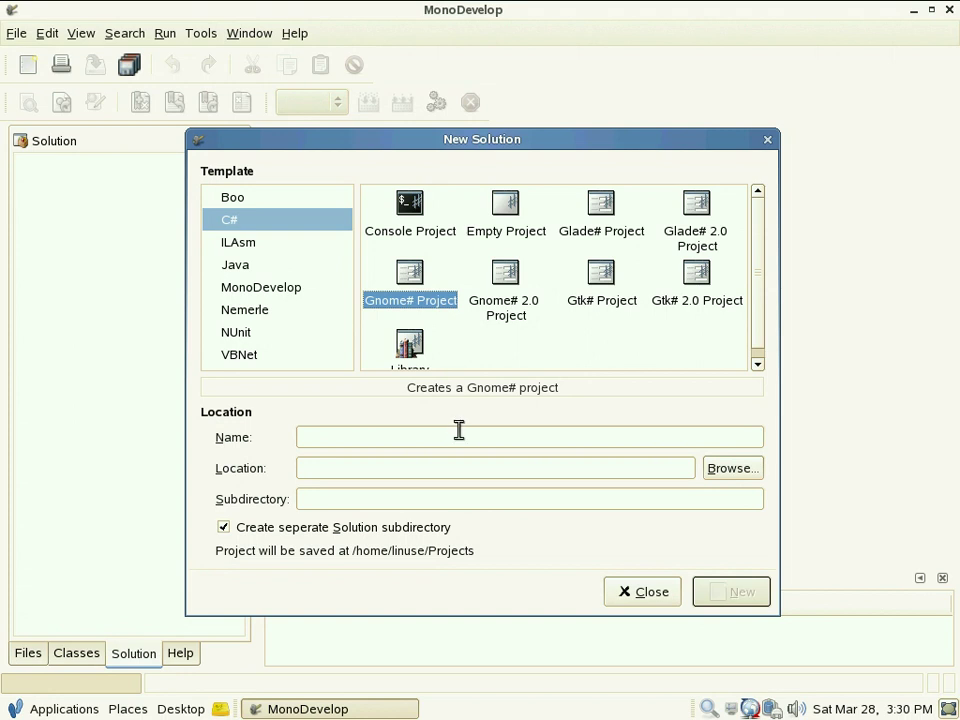
Step: Create a home Projects folder as location, name the project GnomeApplication, and create it
{"action": "left_click", "coordinate": [724, 468]}
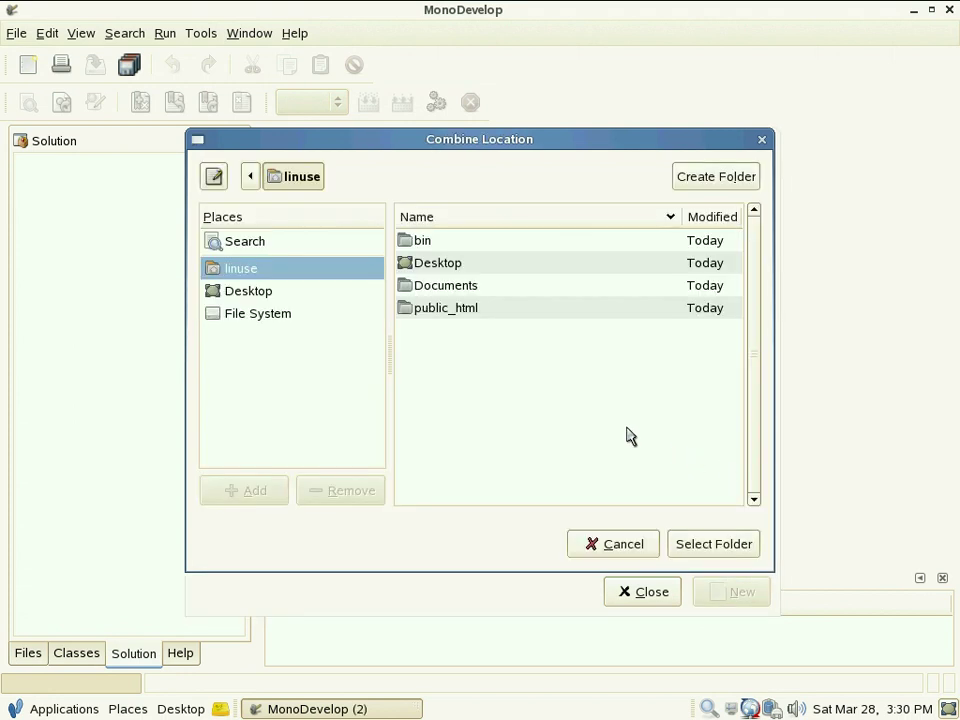
{"action": "left_click", "coordinate": [715, 180]}
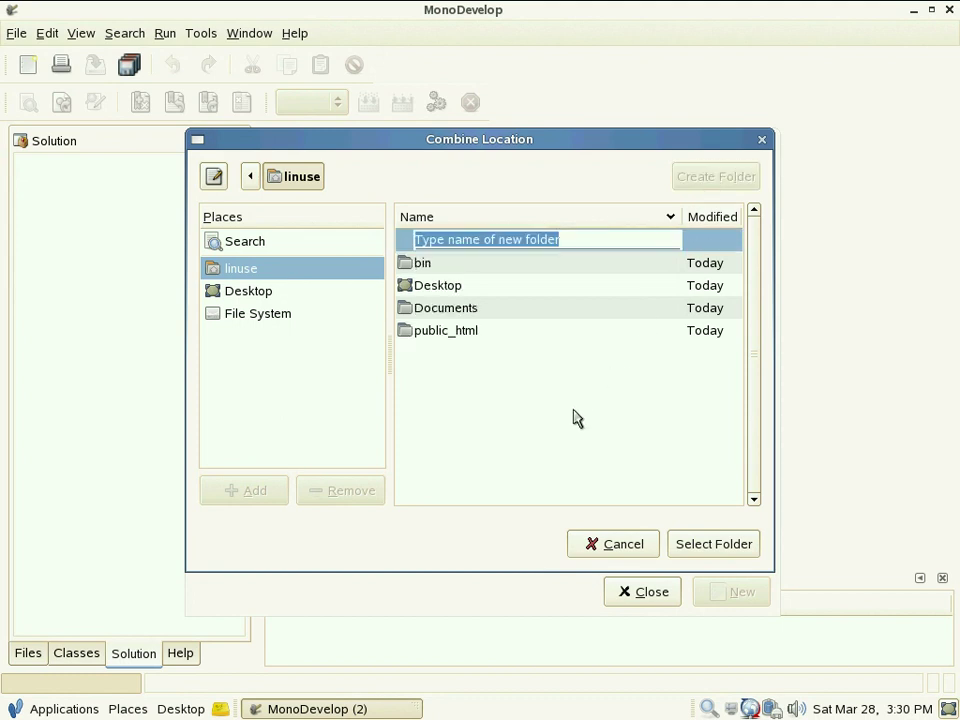
{"action": "type", "text": "Projects"}
{"action": "key", "text": "Return"}
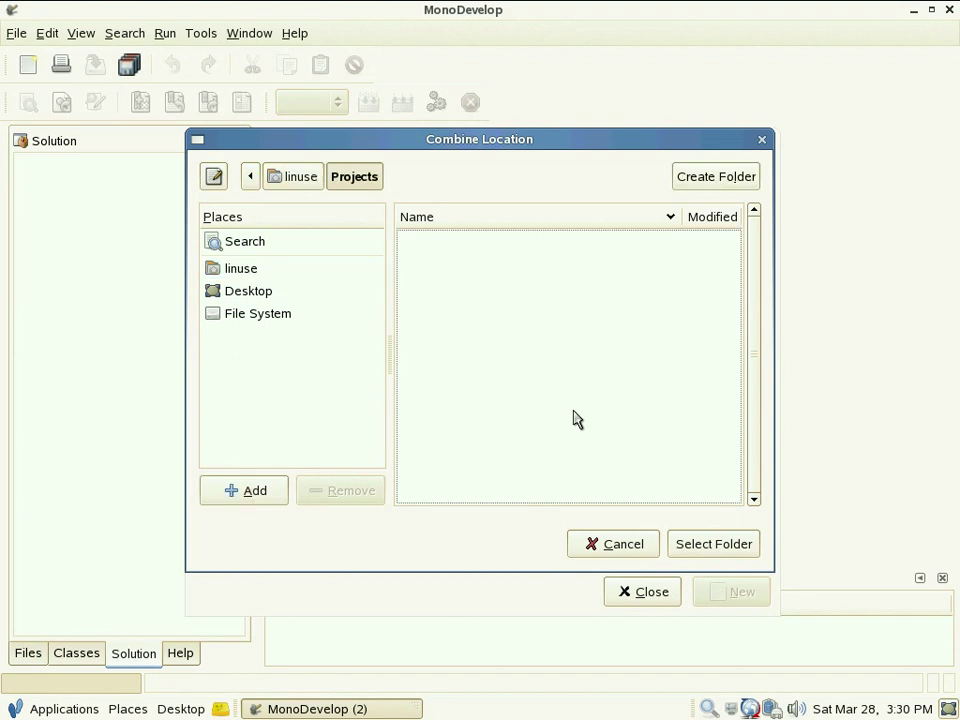
{"action": "left_click", "coordinate": [697, 553]}
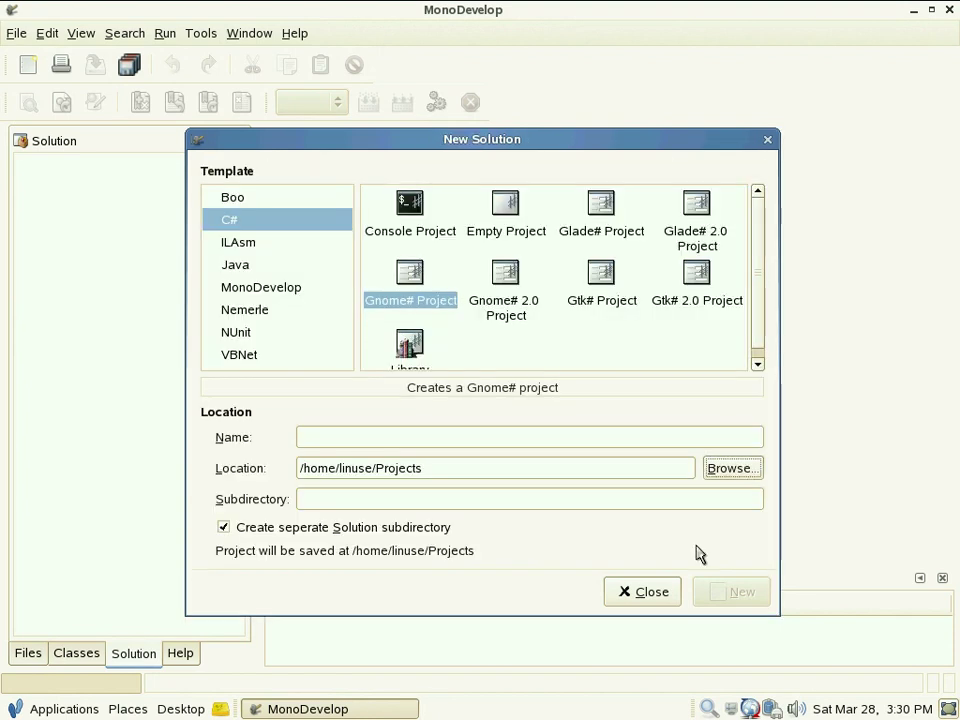
{"action": "left_click", "coordinate": [358, 439]}
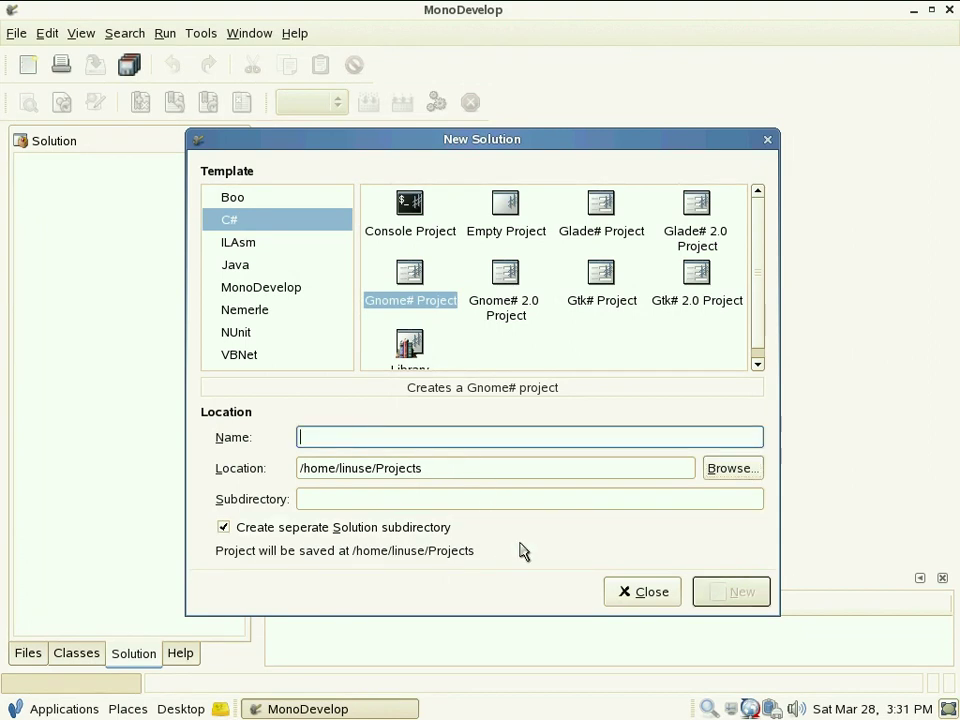
{"action": "type", "text": "G"}
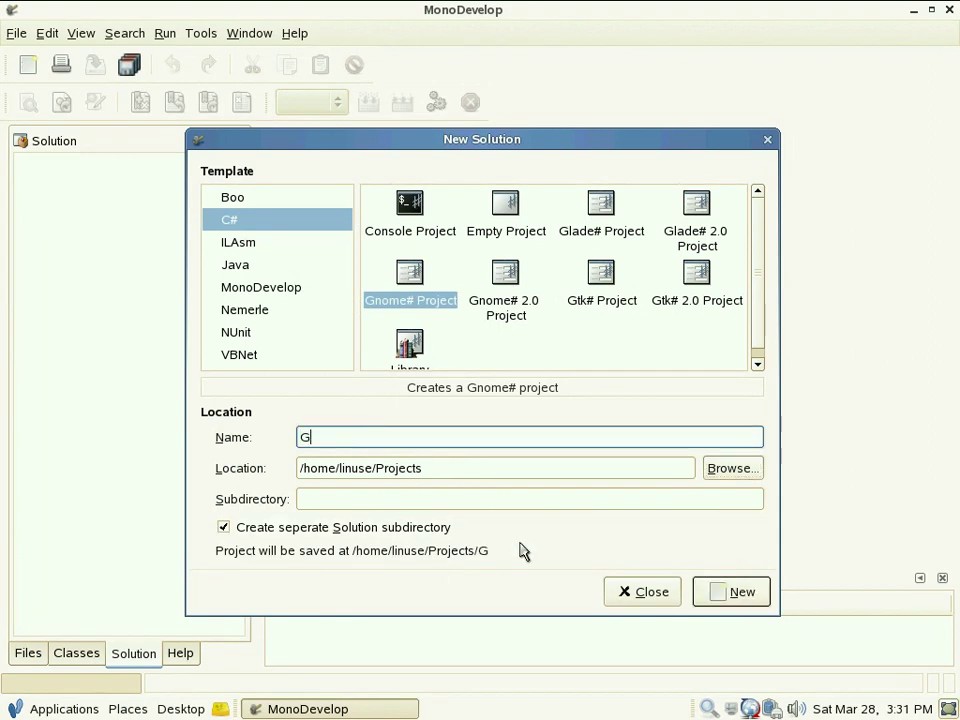
{"action": "type", "text": "nomeApplication"}
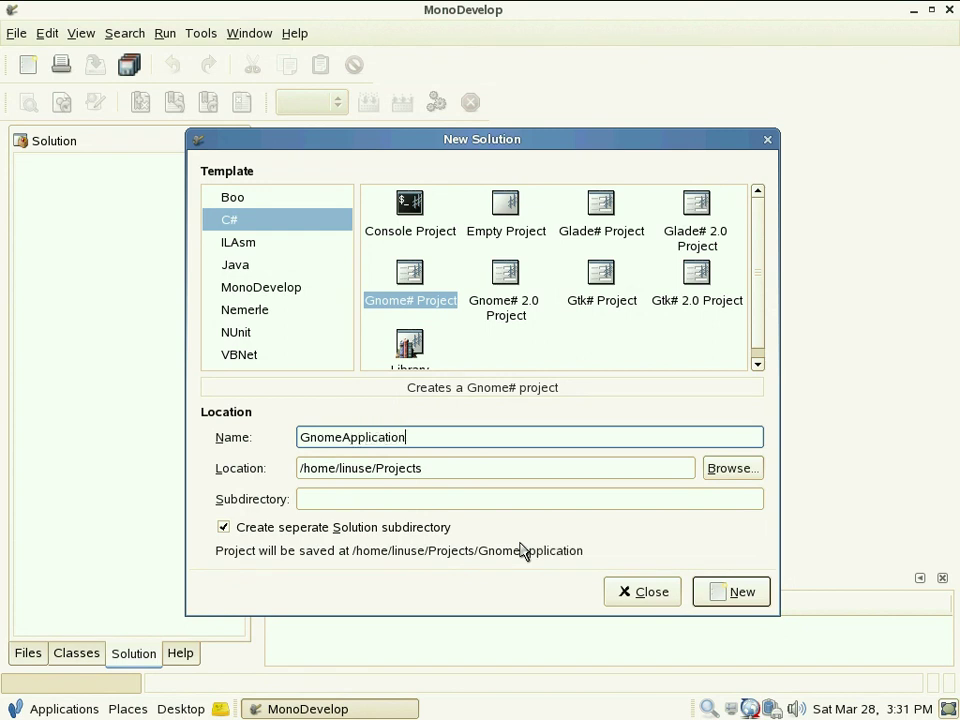
{"action": "left_click", "coordinate": [735, 597]}
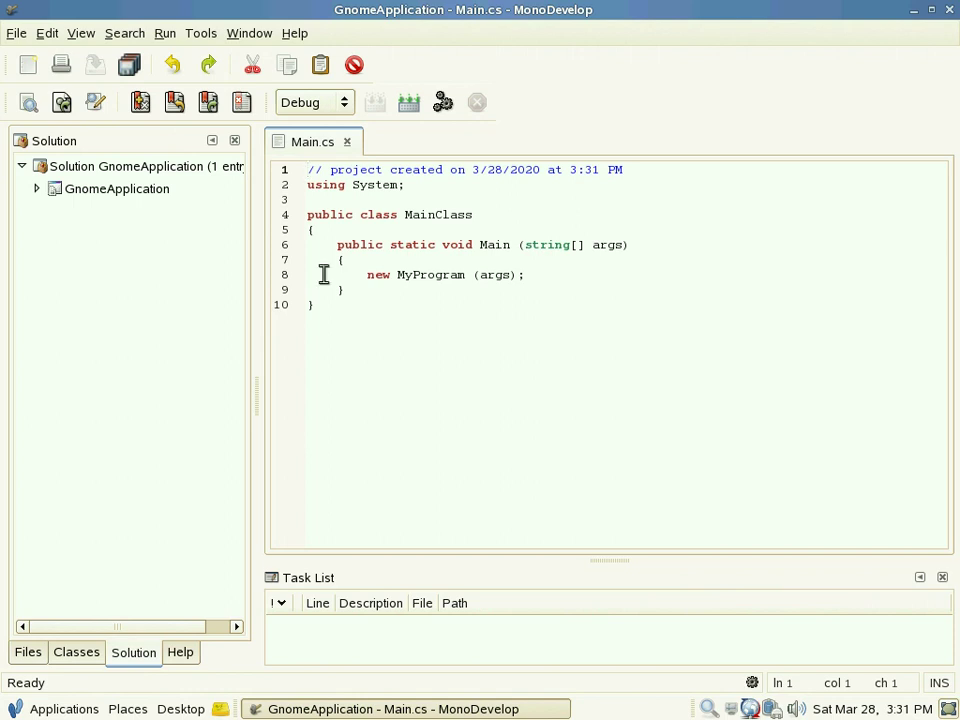
Step: Inspect GnomeApplication's References and MyProgram.cs code, then build the project from Main.cs
{"action": "left_click", "coordinate": [37, 189]}
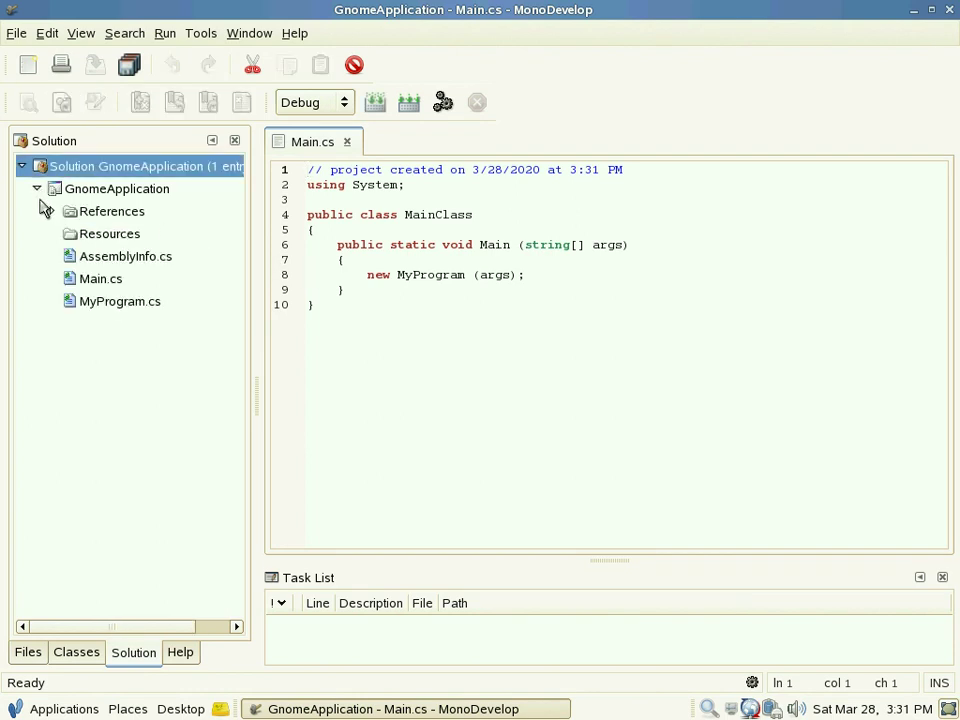
{"action": "left_click", "coordinate": [51, 212]}
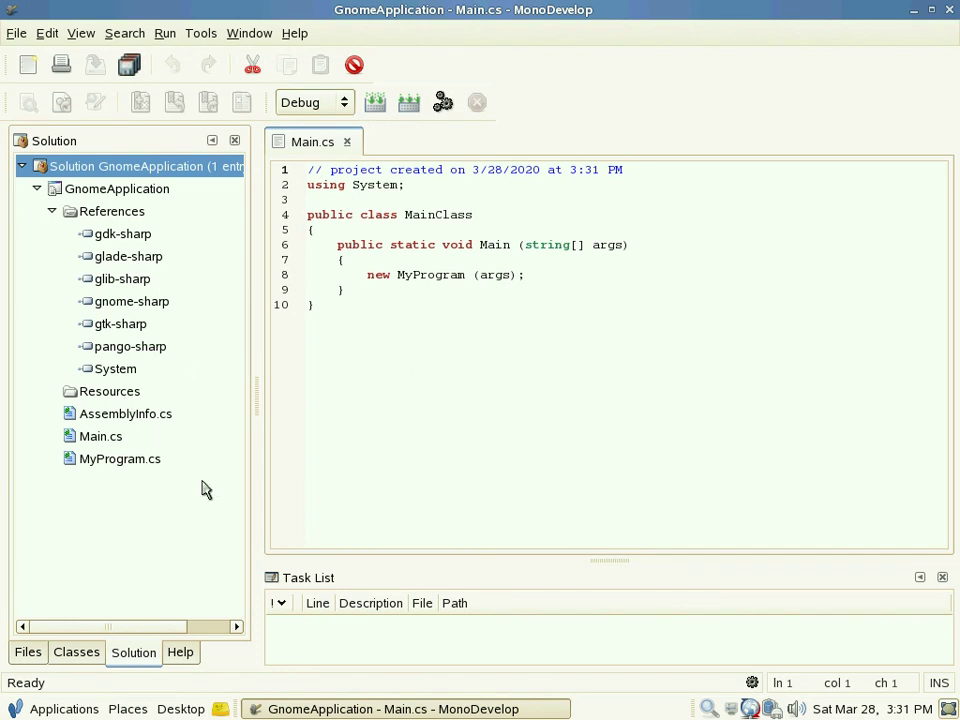
{"action": "double_click", "coordinate": [118, 468]}
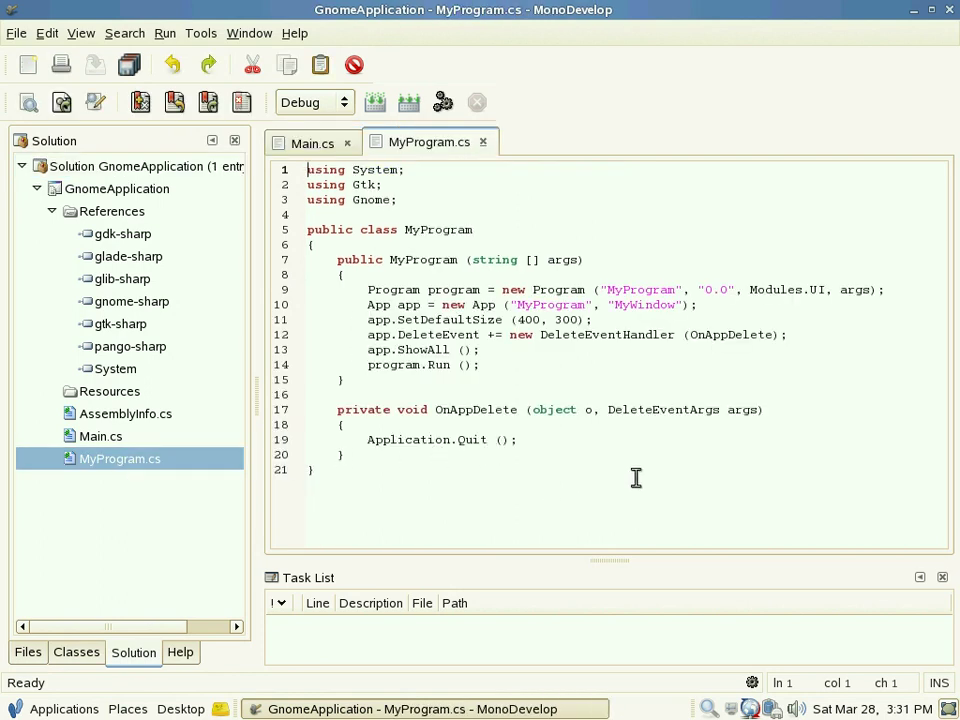
{"action": "key", "text": "Down"}
{"action": "key", "text": "Down"}
{"action": "key", "text": "Down"}
{"action": "key", "text": "Down"}
{"action": "key", "text": "Down"}
{"action": "key", "text": "Down"}
{"action": "key", "text": "Down"}
{"action": "key", "text": "Down"}
{"action": "key", "text": "Down"}
{"action": "key", "text": "Down"}
{"action": "key", "text": "Down"}
{"action": "key", "text": "Down"}
{"action": "key", "text": "Down"}
{"action": "key", "text": "Down"}
{"action": "key", "text": "Down"}
{"action": "key", "text": "Down"}
{"action": "key", "text": "Down"}
{"action": "key", "text": "Down"}
{"action": "key", "text": "Down"}
{"action": "key", "text": "Up"}
{"action": "key", "text": "Up"}
{"action": "key", "text": "Up"}
{"action": "key", "text": "Up"}
{"action": "key", "text": "Up"}
{"action": "key", "text": "Up"}
{"action": "key", "text": "Up"}
{"action": "key", "text": "Up"}
{"action": "key", "text": "Up"}
{"action": "key", "text": "Up"}
{"action": "key", "text": "Up"}
{"action": "key", "text": "Up"}
{"action": "key", "text": "Up"}
{"action": "key", "text": "Up"}
{"action": "key", "text": "Up"}
{"action": "key", "text": "Up"}
{"action": "key", "text": "Up"}
{"action": "key", "text": "Up"}
{"action": "key", "text": "Up"}
{"action": "left_click", "coordinate": [316, 144]}
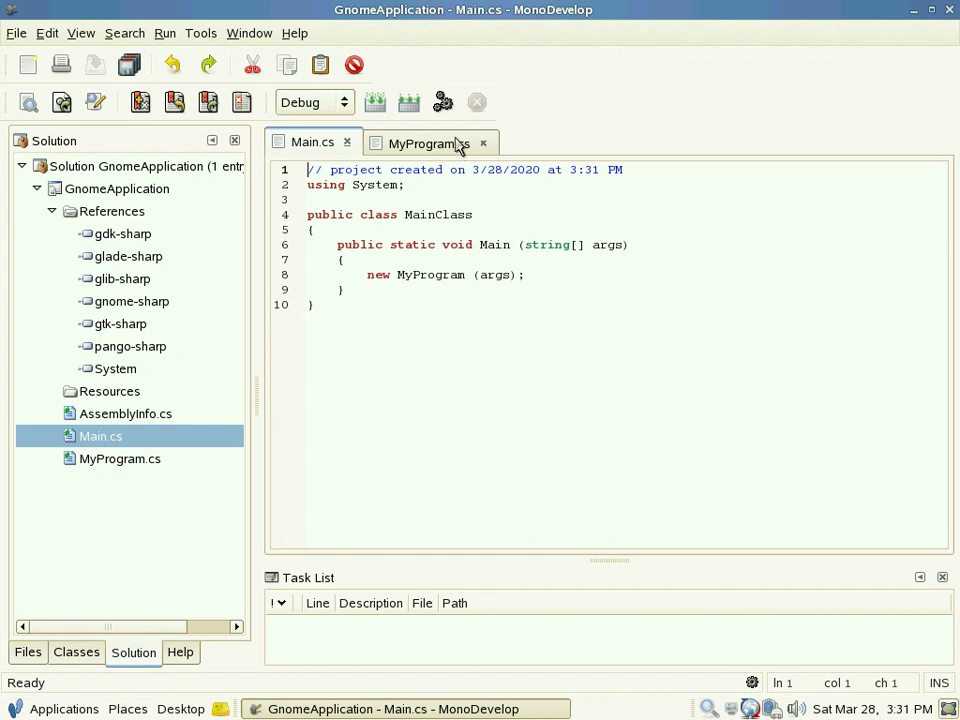
{"action": "left_click", "coordinate": [444, 104]}
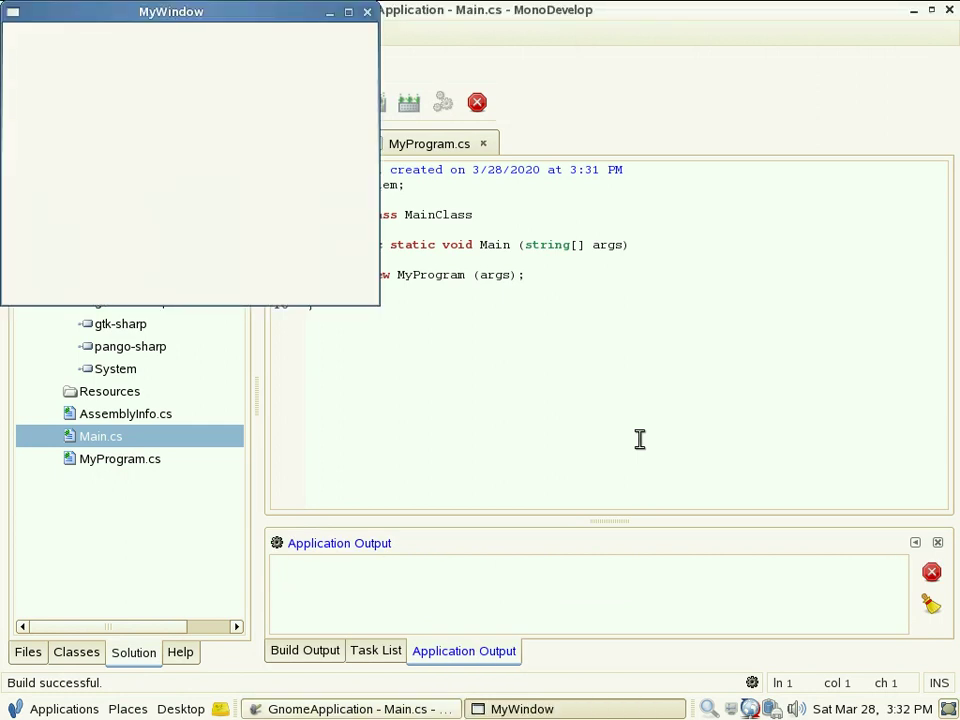
Step: Move the running empty MyWindow to the screen centre and close it
{"action": "left_click_drag", "start_coordinate": [141, 19], "coordinate": [454, 171]}
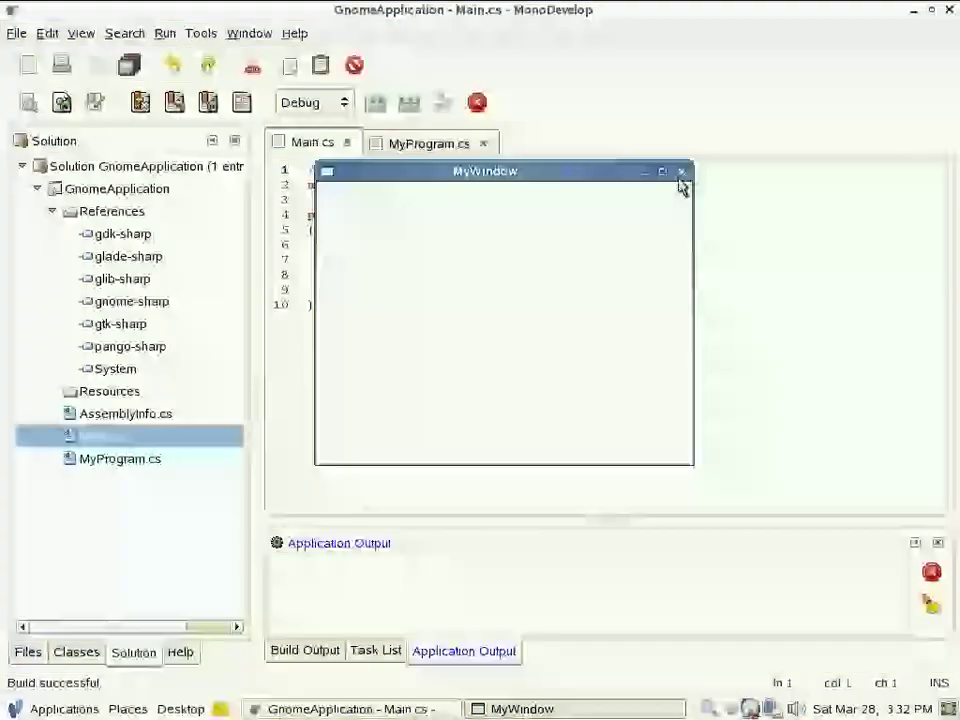
{"action": "left_click", "coordinate": [681, 172]}
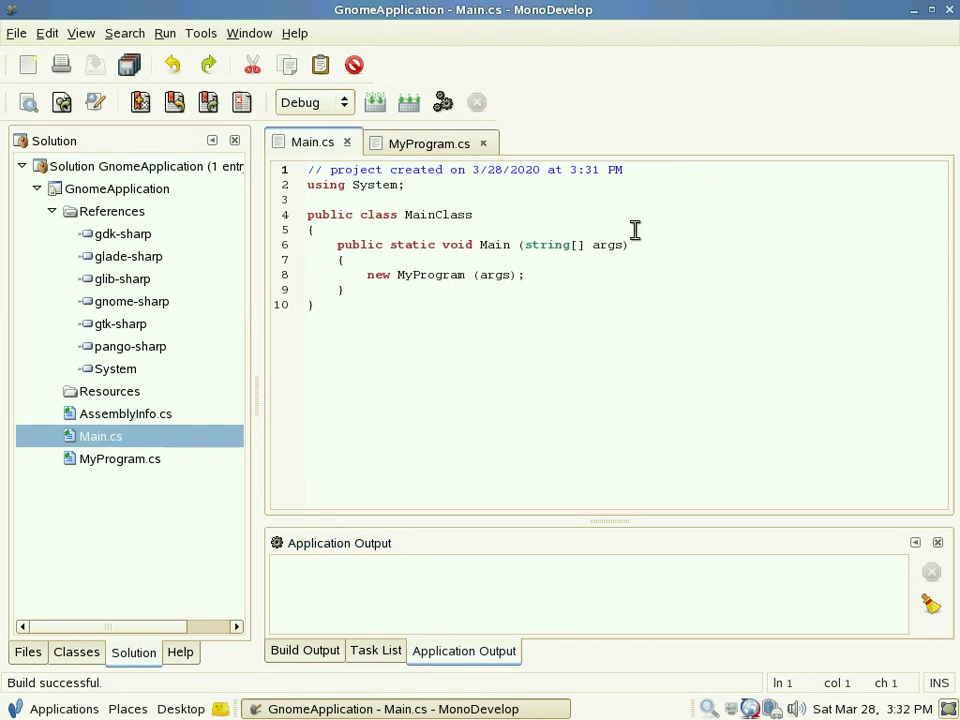
{"action": "left_click", "coordinate": [16, 34]}
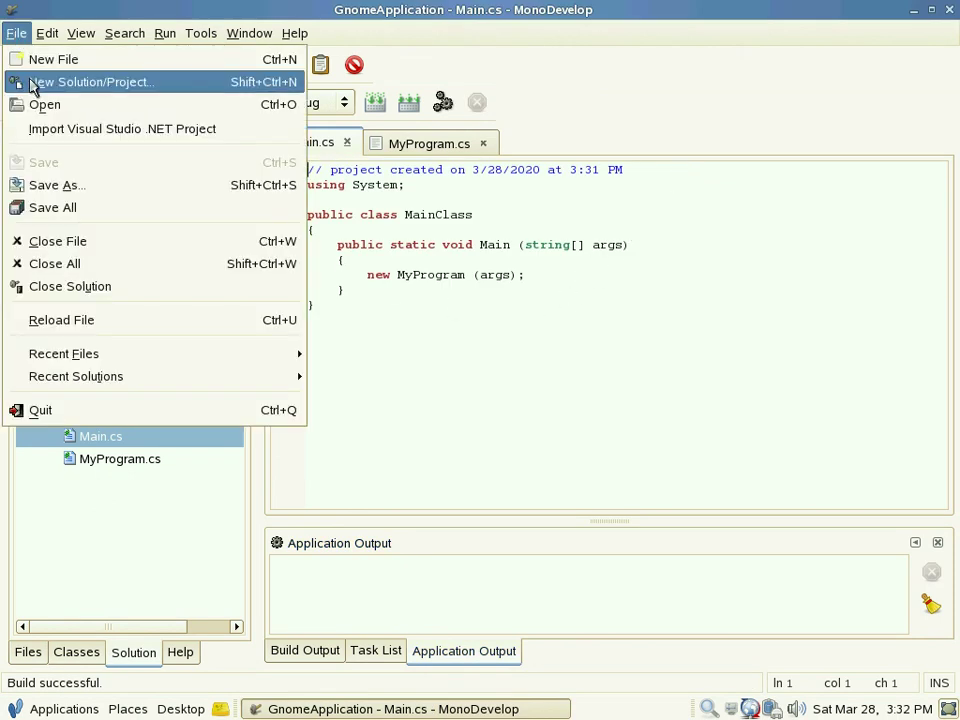
Step: Close the GnomeApplication solution and start a new one with the C# Gtk# Project template
{"action": "left_click", "coordinate": [122, 287]}
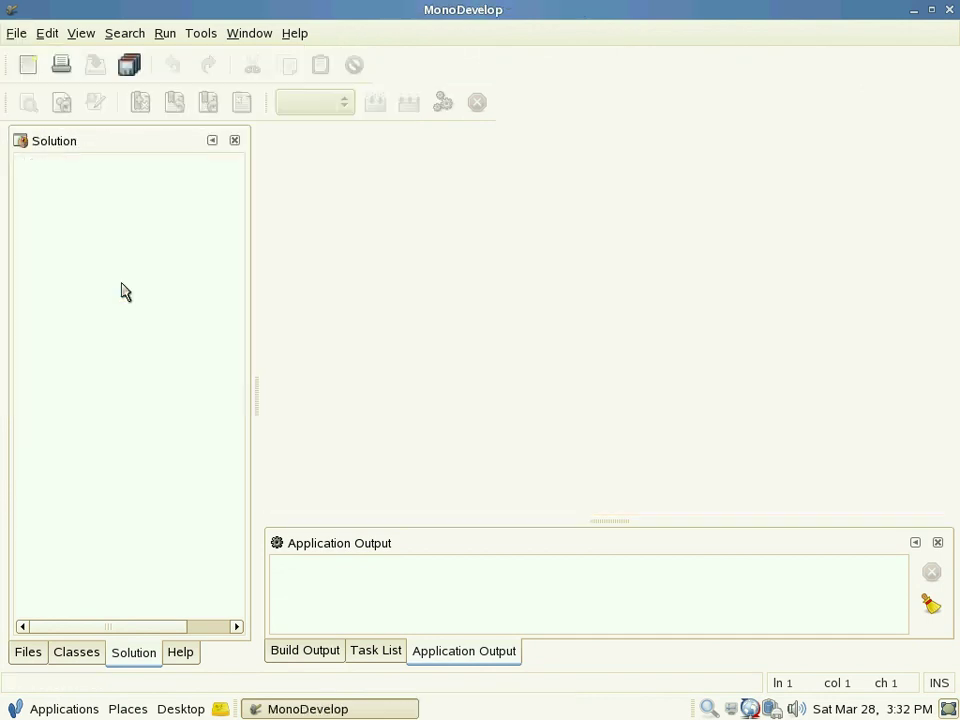
{"action": "left_click", "coordinate": [21, 36]}
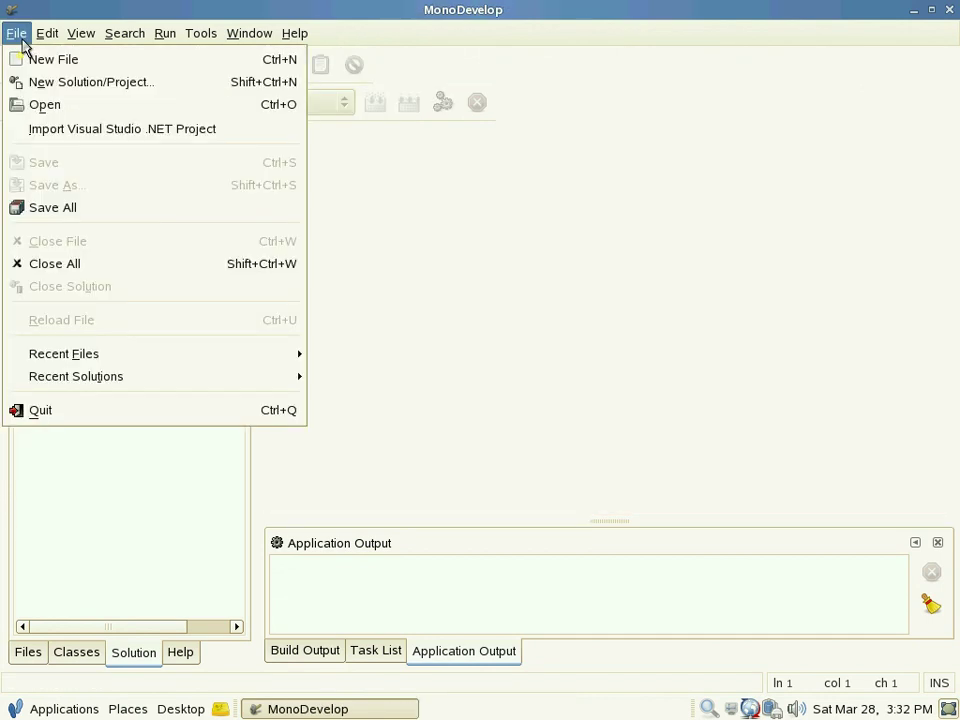
{"action": "left_click", "coordinate": [74, 90]}
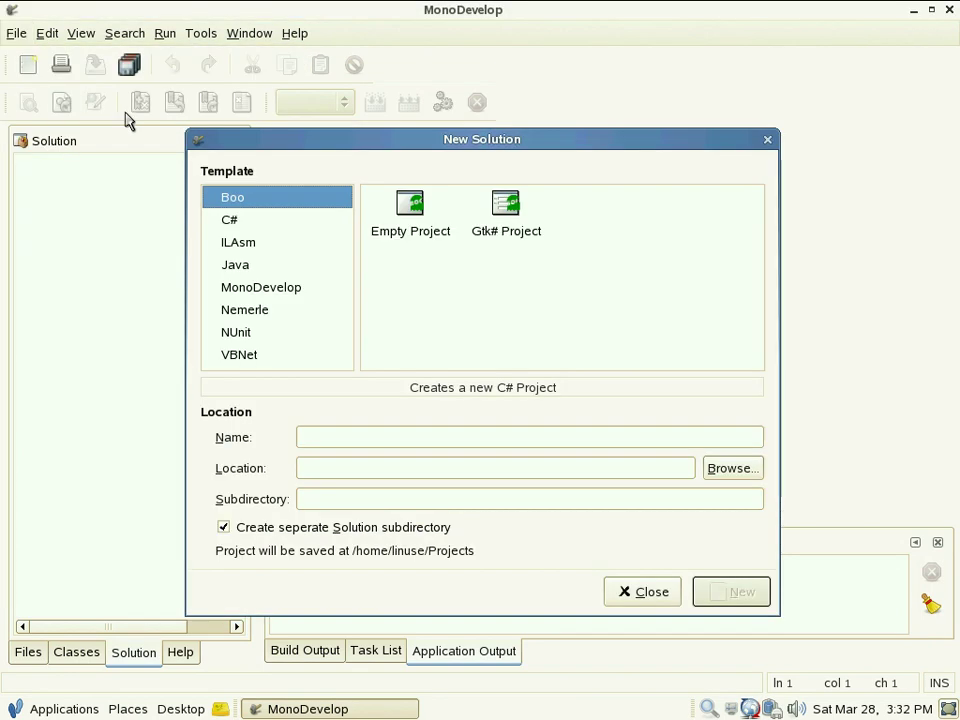
{"action": "left_click", "coordinate": [296, 222]}
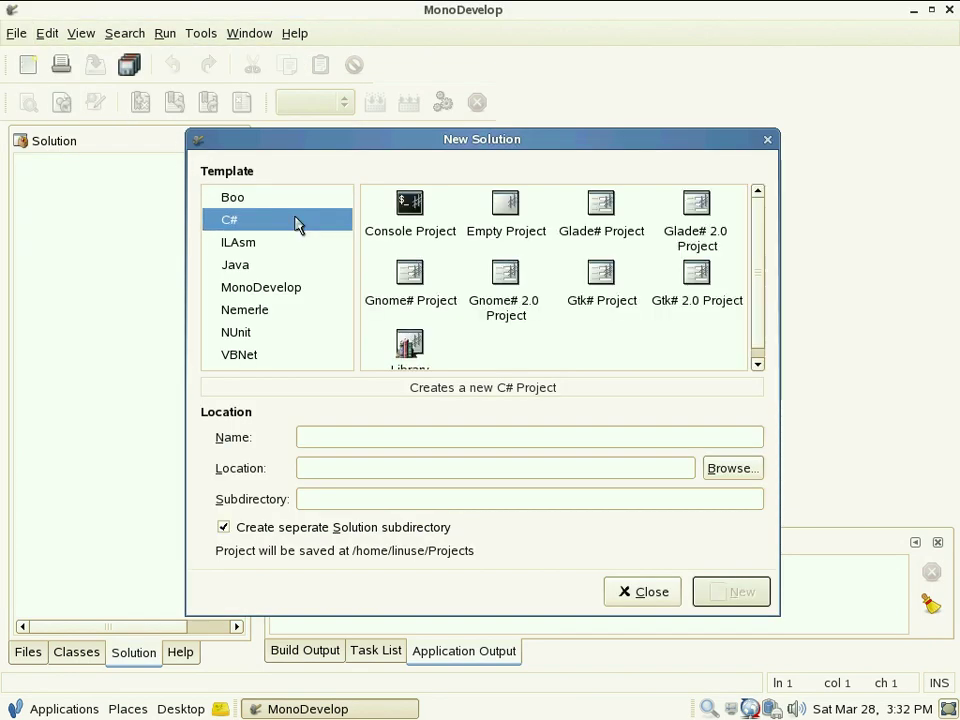
{"action": "key", "text": "Tab"}
{"action": "left_click", "coordinate": [601, 285]}
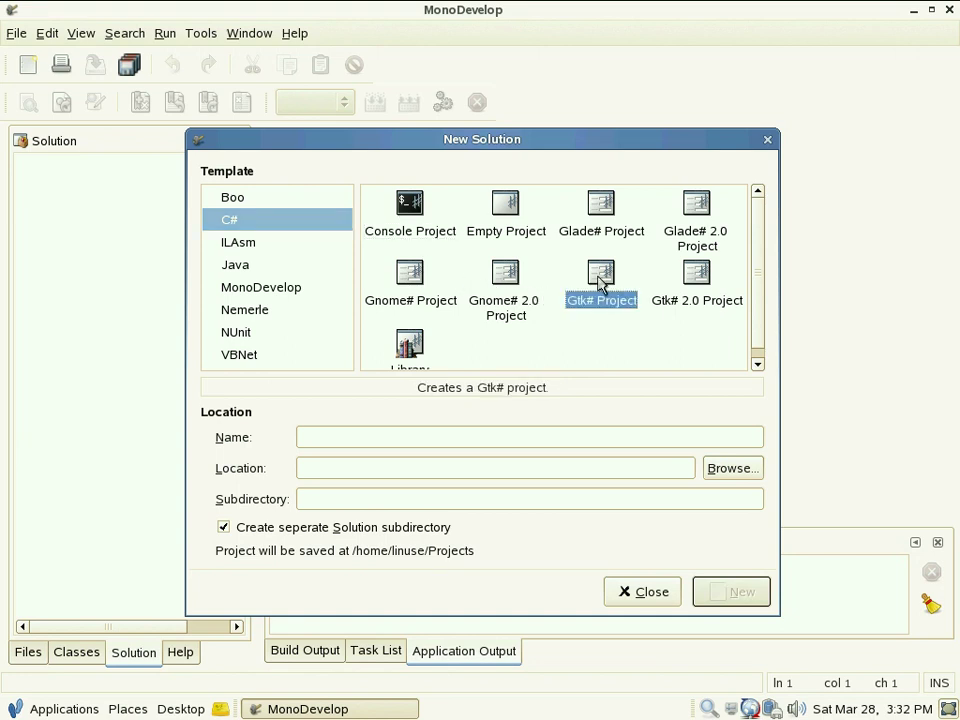
Step: Set the location to the Projects folder, name it GtkSharpApplication, and create it
{"action": "left_click", "coordinate": [731, 468]}
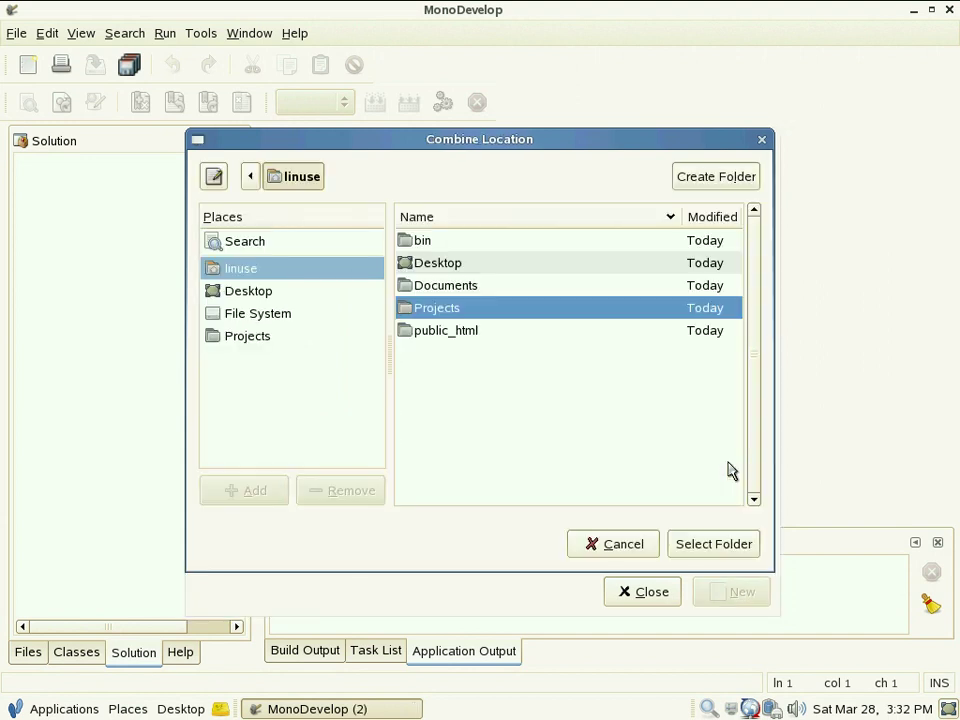
{"action": "double_click", "coordinate": [457, 308]}
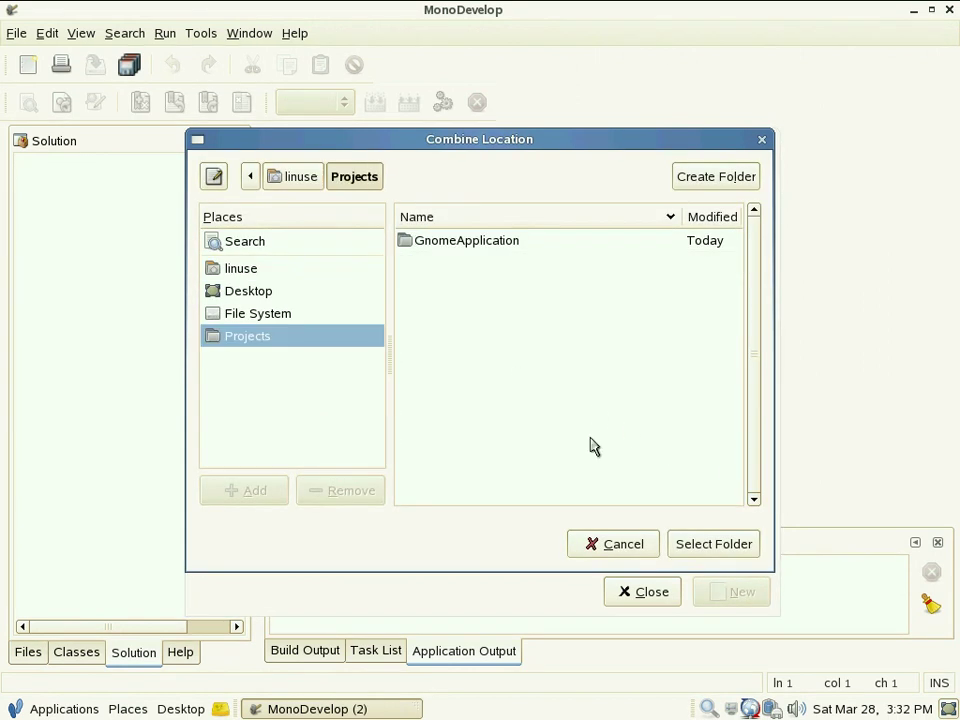
{"action": "left_click", "coordinate": [713, 546]}
{"action": "left_click", "coordinate": [428, 433]}
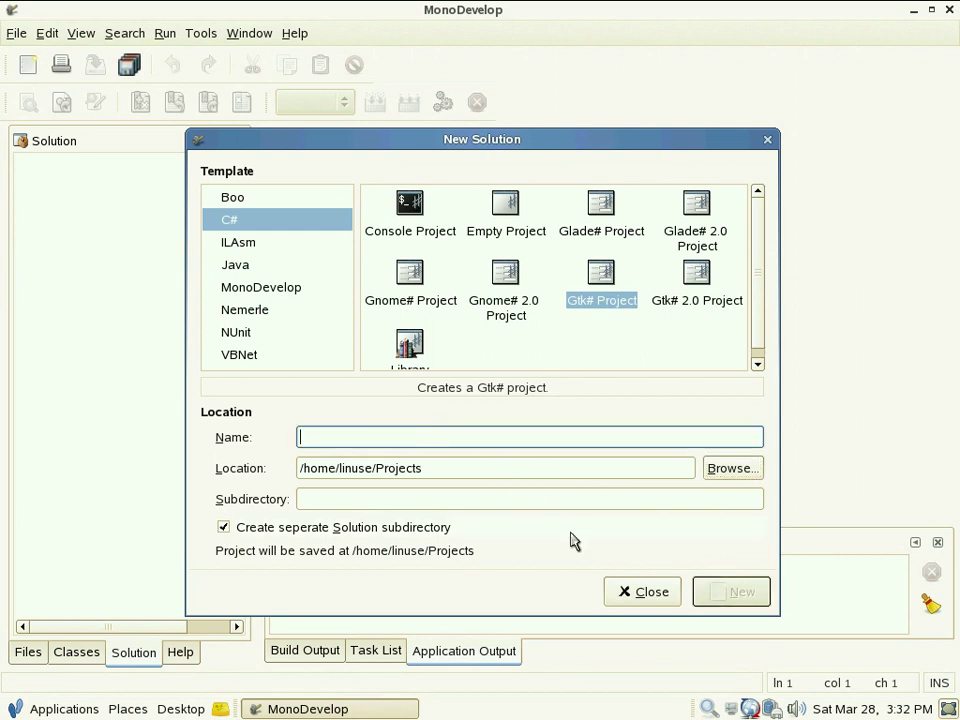
{"action": "type", "text": "GtkS"}
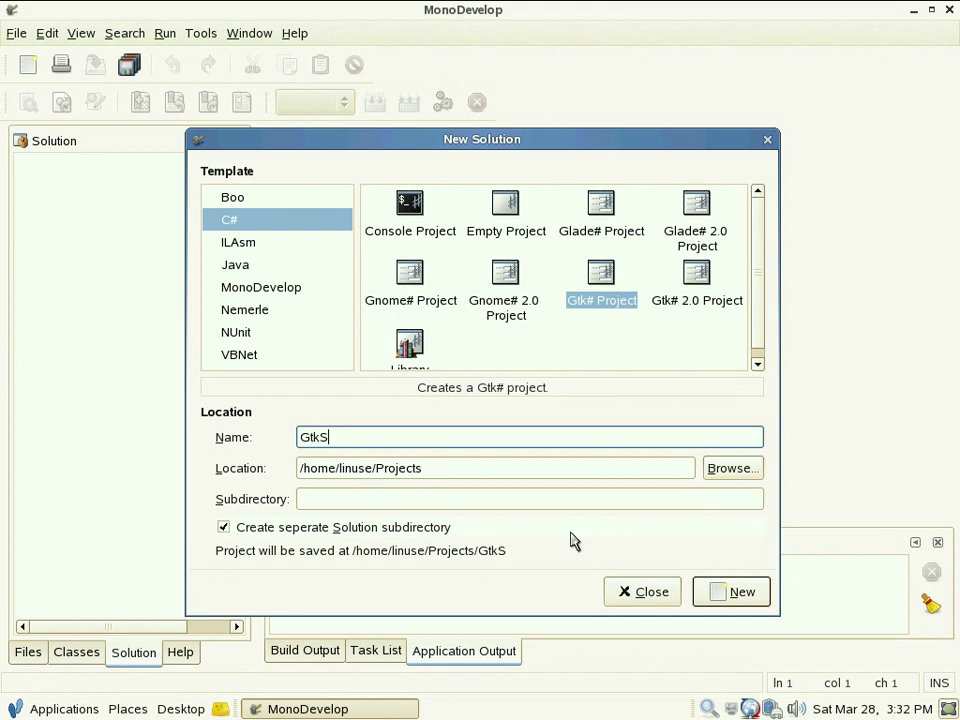
{"action": "type", "text": "harpAp"}
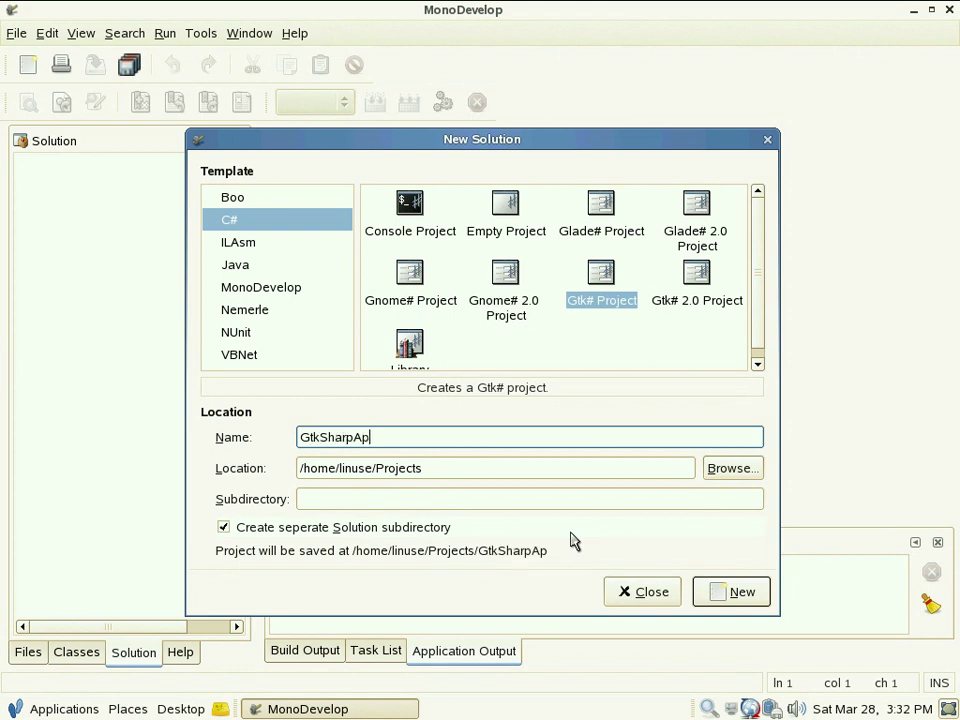
{"action": "type", "text": "plication"}
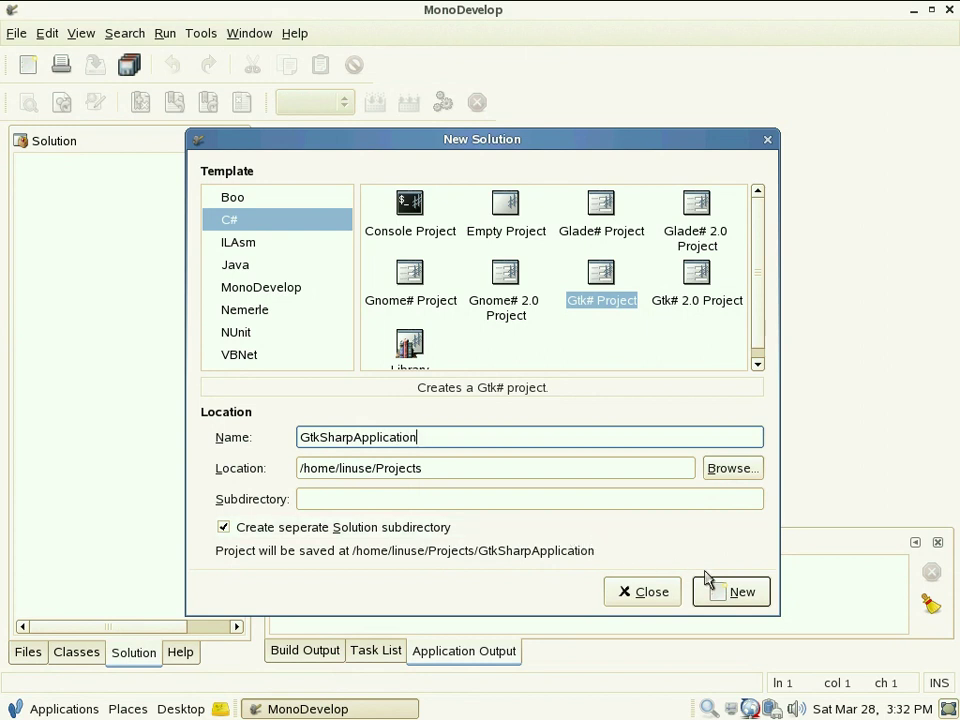
{"action": "left_click", "coordinate": [736, 594]}
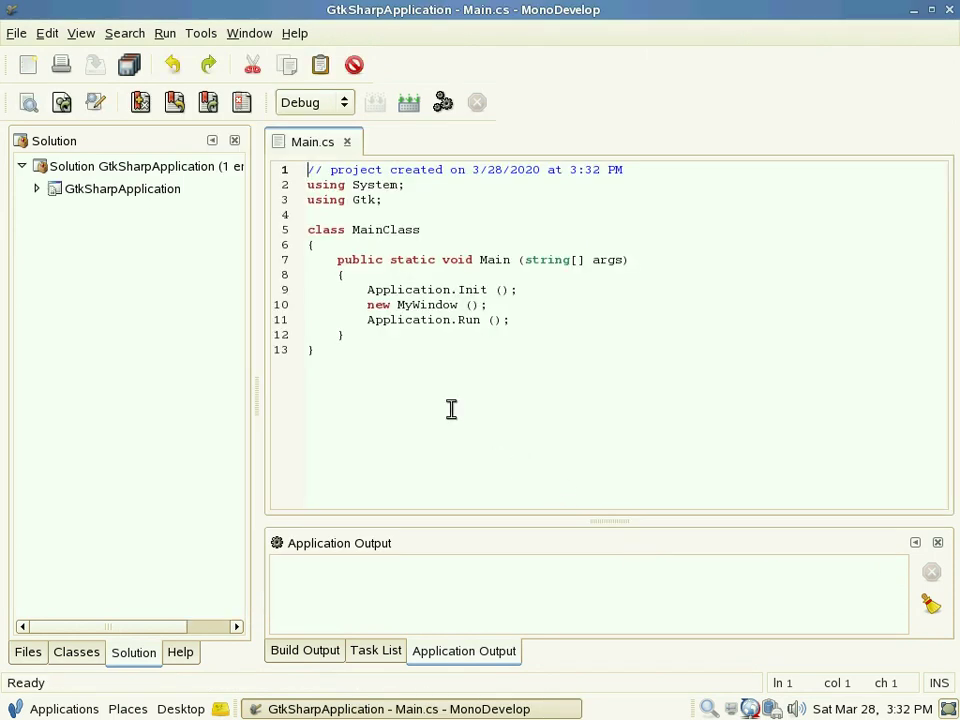
Step: Expand GtkSharpApplication and its References, view MyWindow.cs, then return to Main.cs
{"action": "left_click", "coordinate": [37, 190]}
{"action": "left_click", "coordinate": [51, 211]}
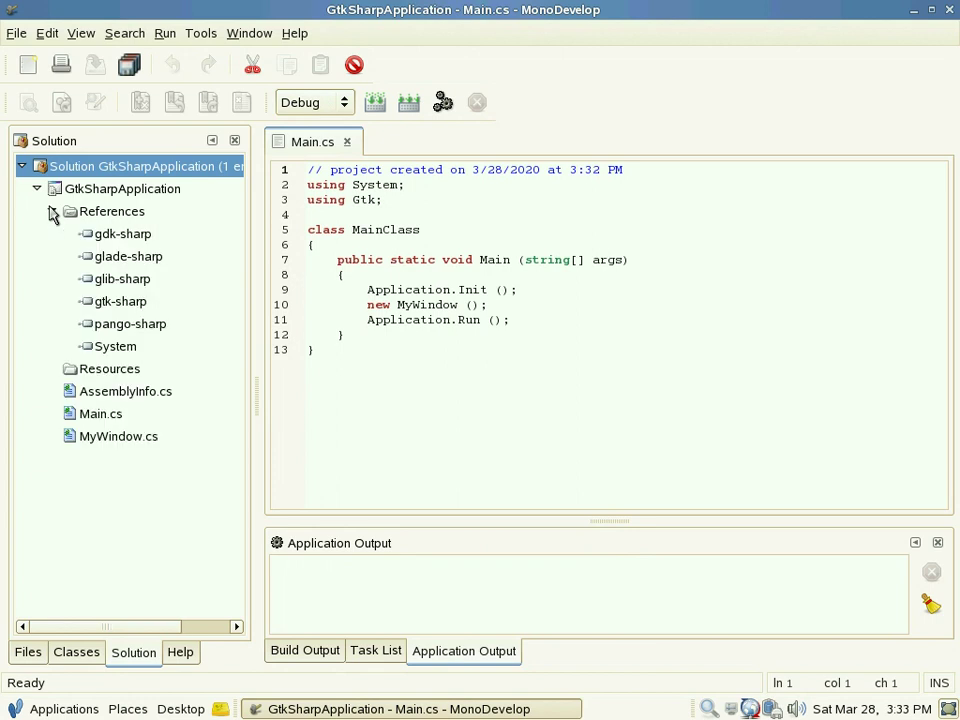
{"action": "double_click", "coordinate": [140, 443]}
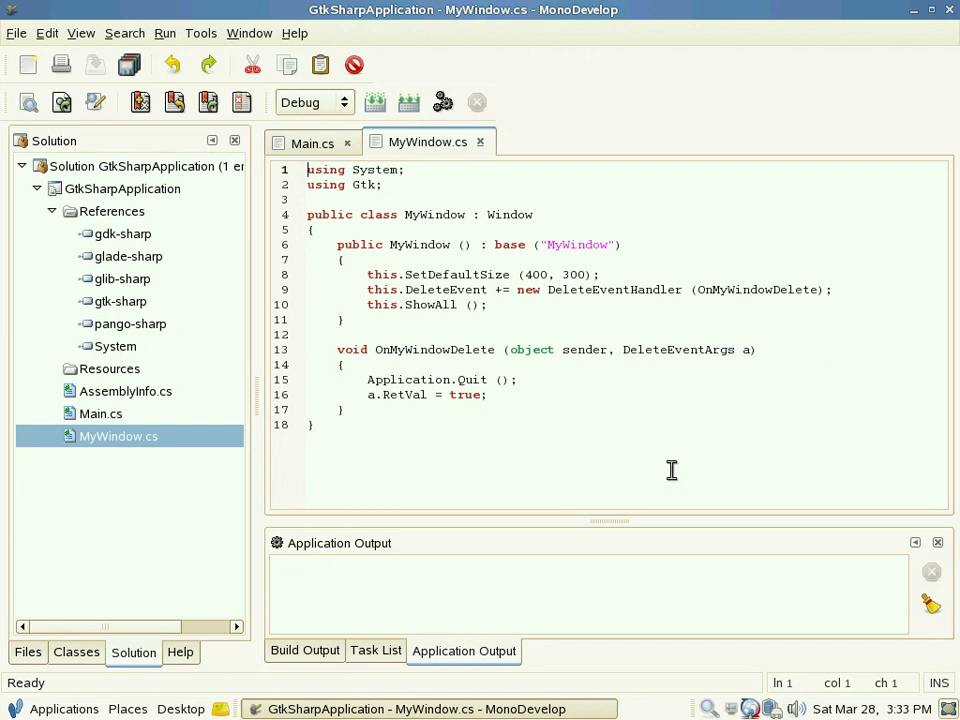
{"action": "left_click", "coordinate": [314, 145]}
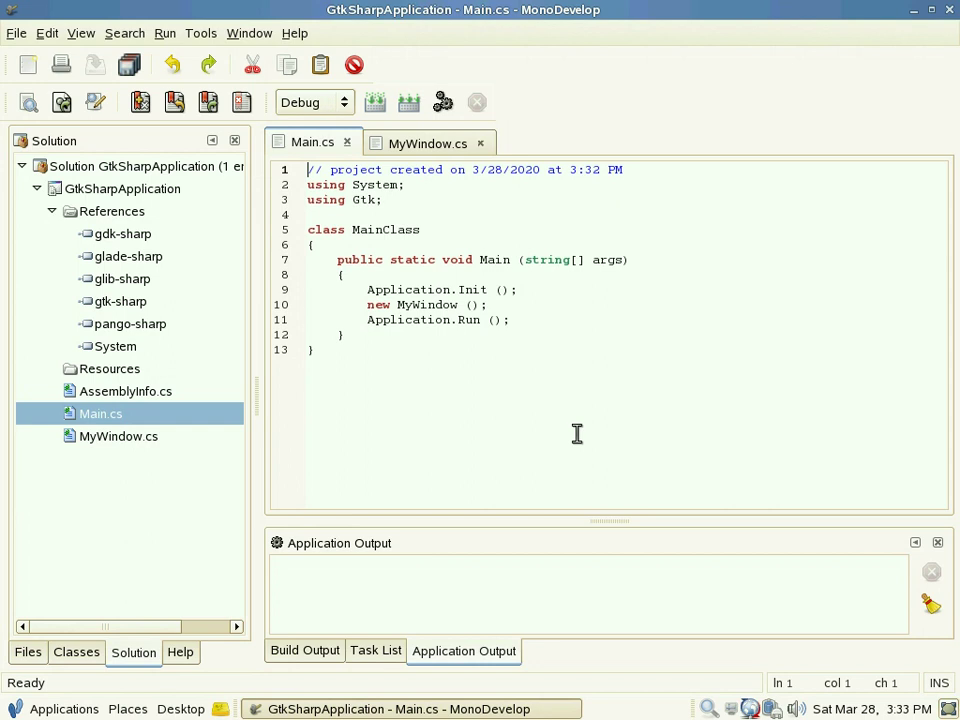
Step: Build and run GtkSharpApplication, close its empty MyWindow, then close the solution
{"action": "left_click", "coordinate": [443, 102]}
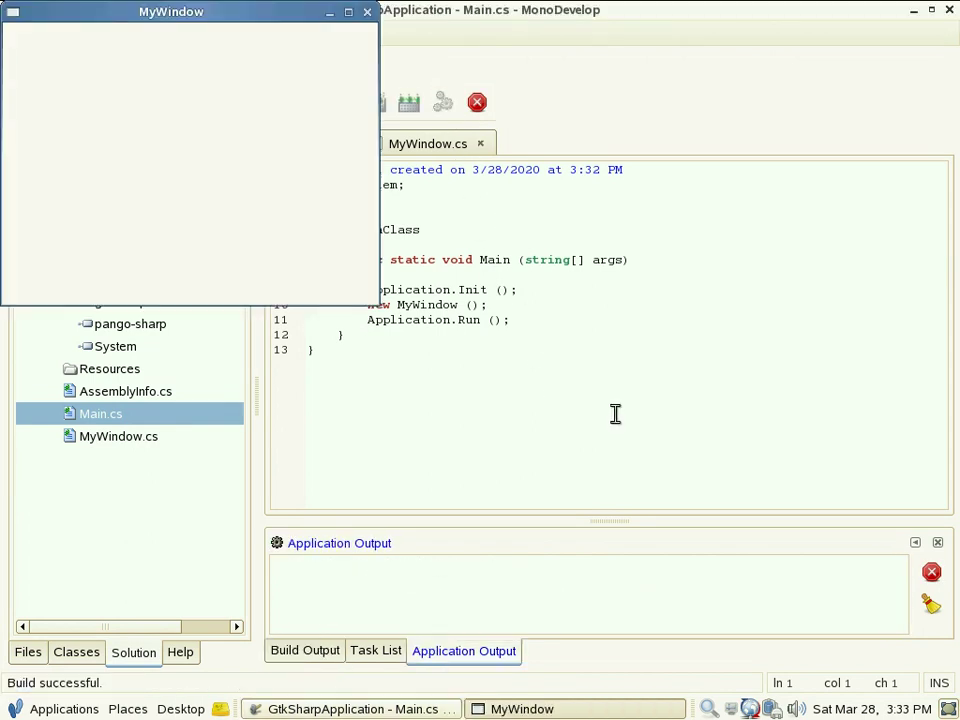
{"action": "left_click_drag", "start_coordinate": [233, 15], "coordinate": [470, 166]}
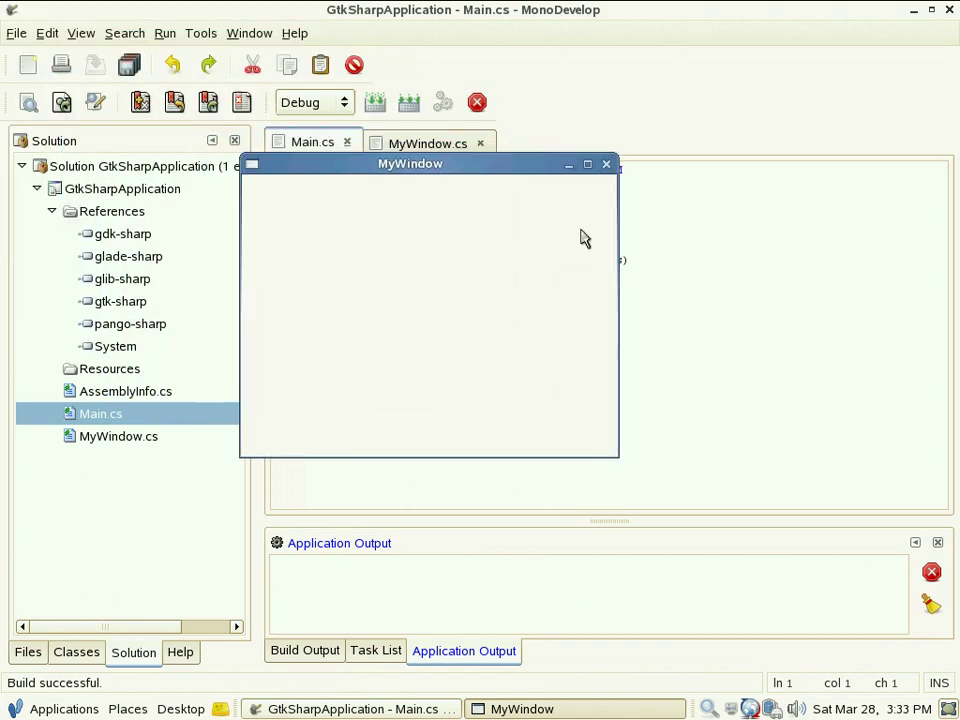
{"action": "left_click", "coordinate": [606, 165]}
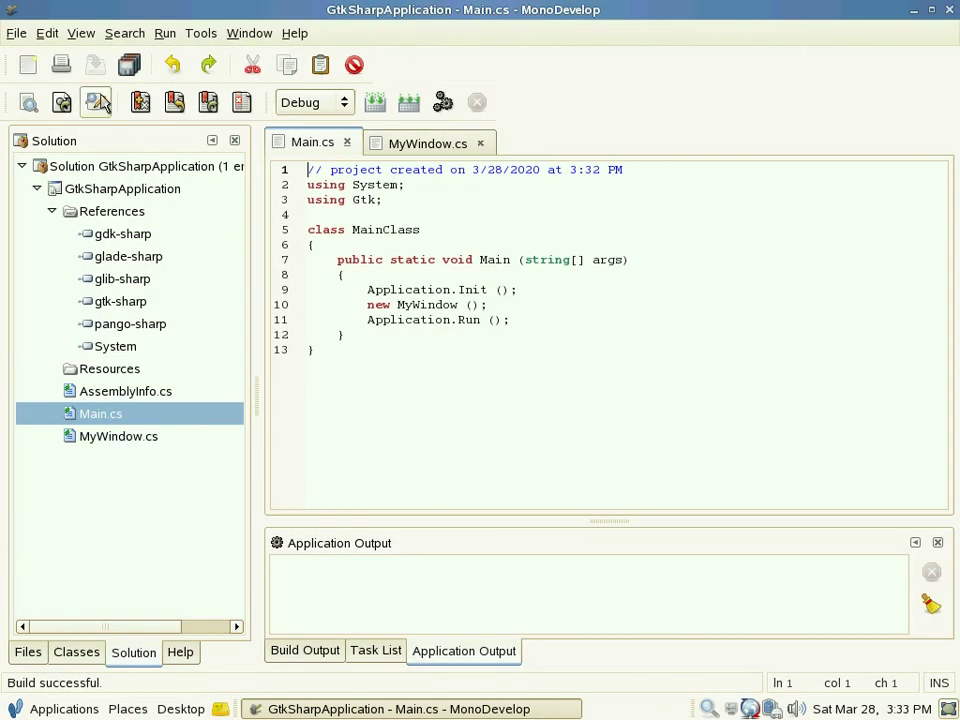
{"action": "left_click", "coordinate": [18, 34]}
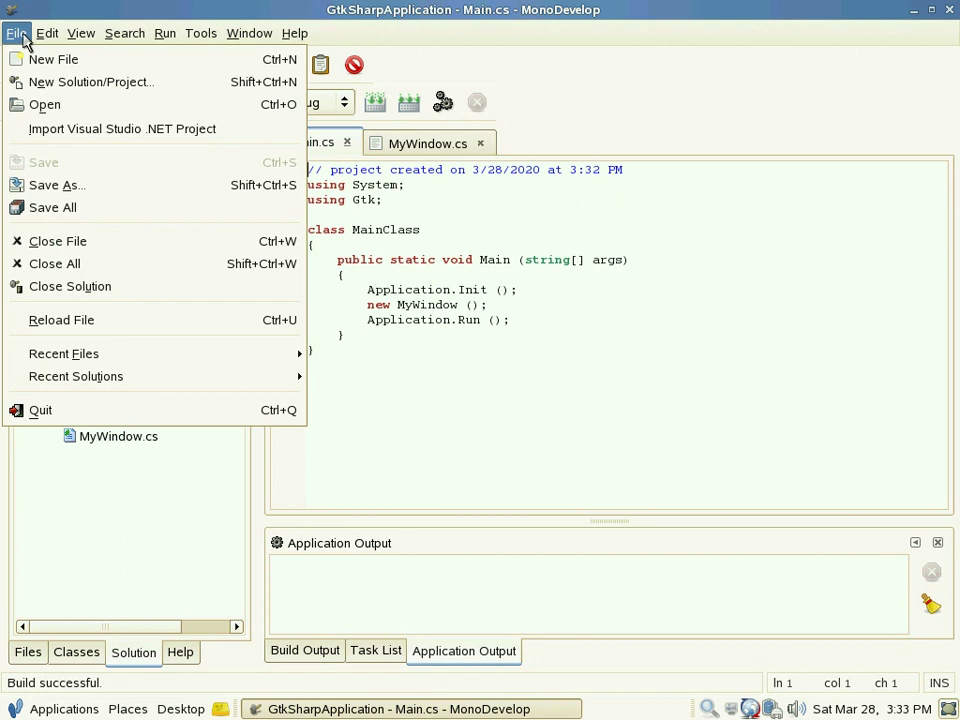
{"action": "left_click", "coordinate": [105, 288]}
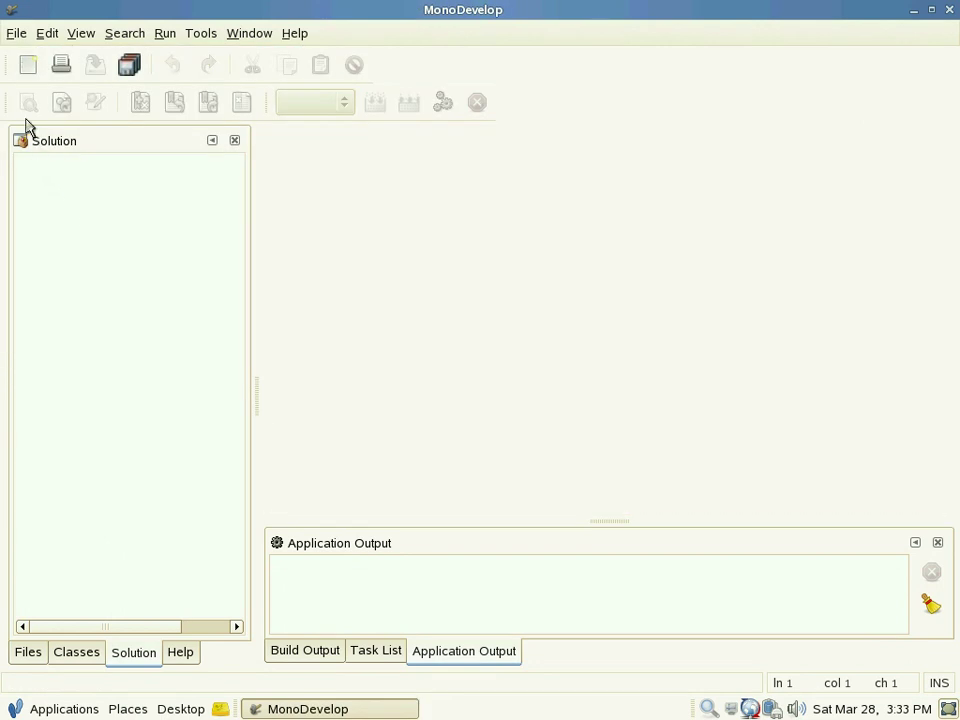
Step: Start a new solution from the C# Glade# Project template
{"action": "left_click", "coordinate": [16, 35]}
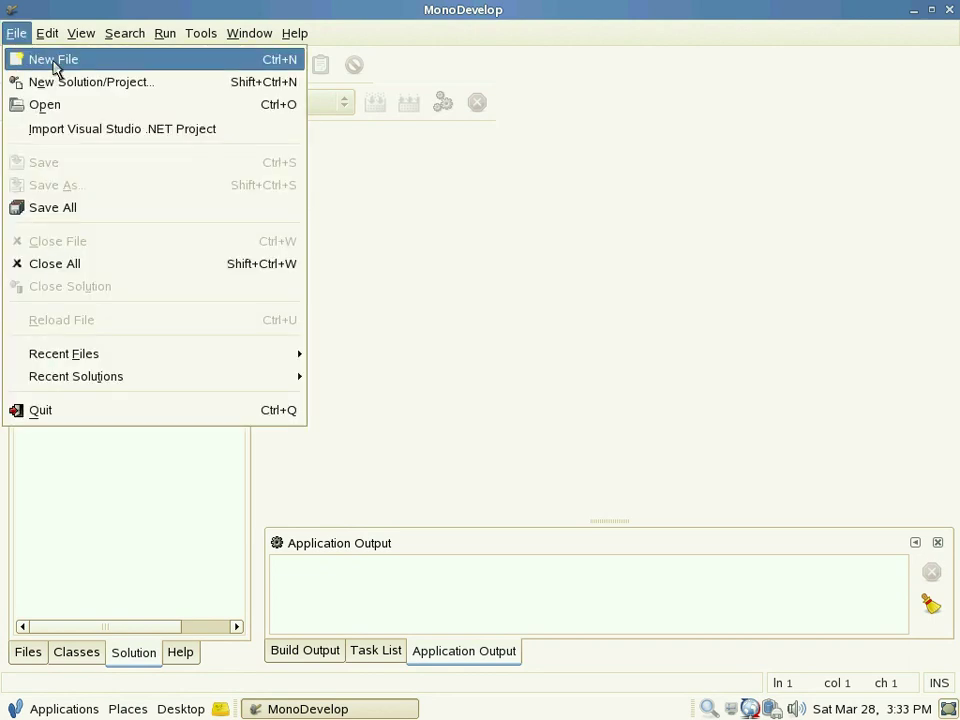
{"action": "left_click", "coordinate": [92, 88]}
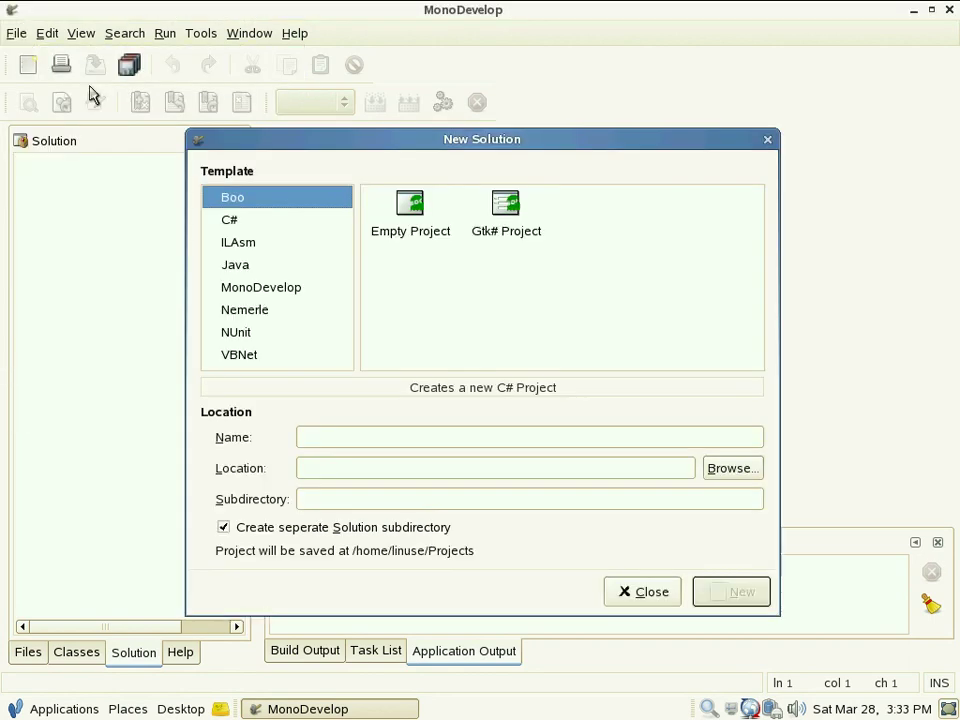
{"action": "left_click", "coordinate": [258, 220]}
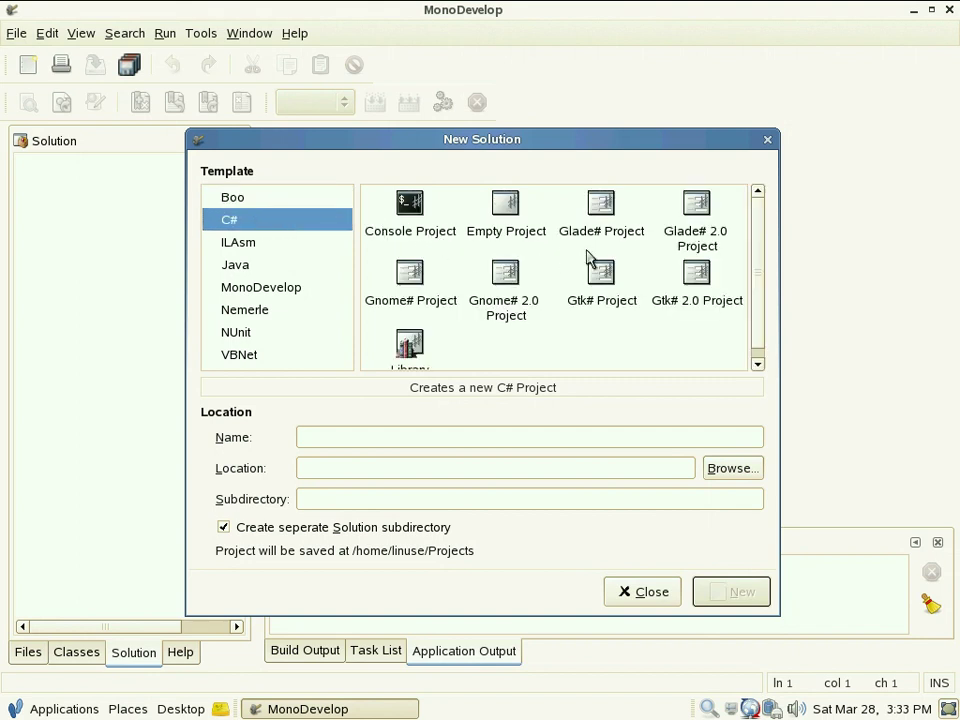
{"action": "left_click", "coordinate": [604, 222]}
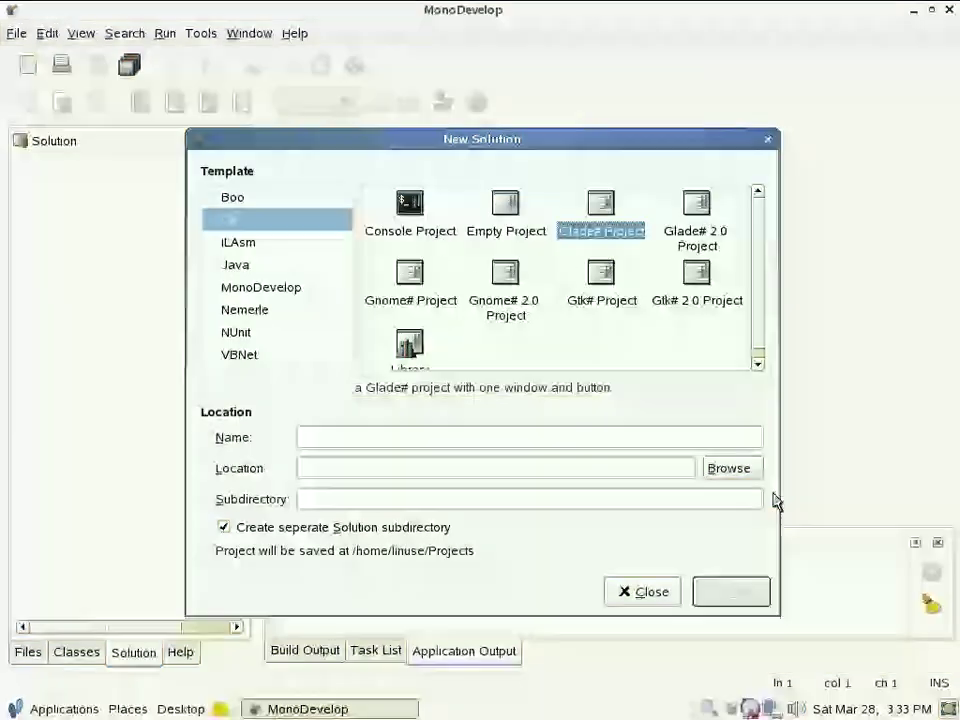
Step: Set the location to /home/linuse/Projects and begin typing the name GladeSharpApplication
{"action": "left_click", "coordinate": [741, 472]}
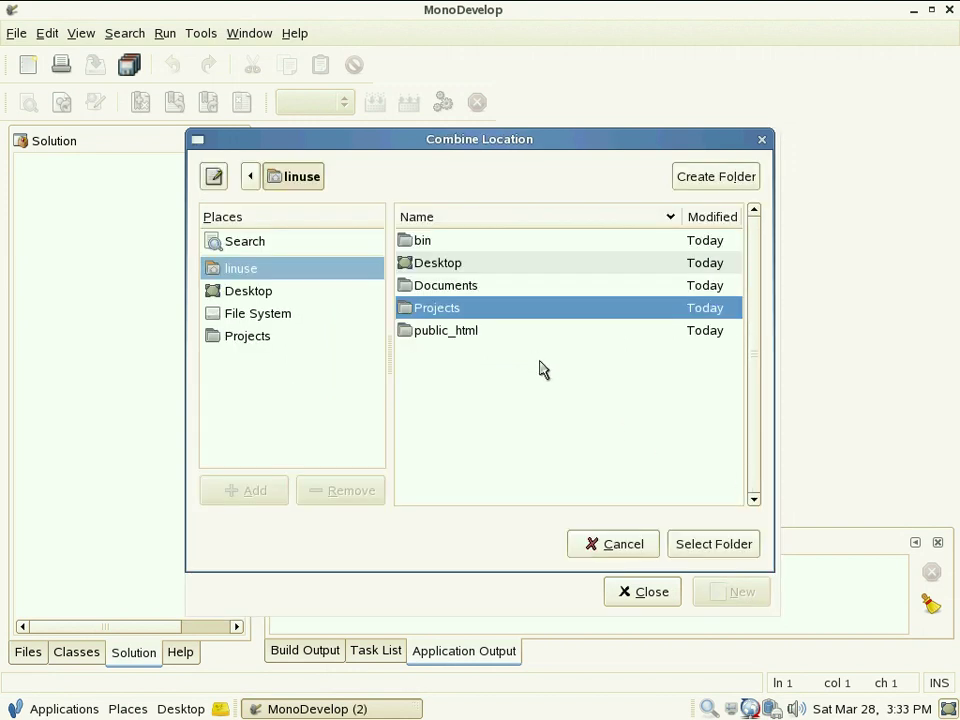
{"action": "left_click", "coordinate": [707, 548]}
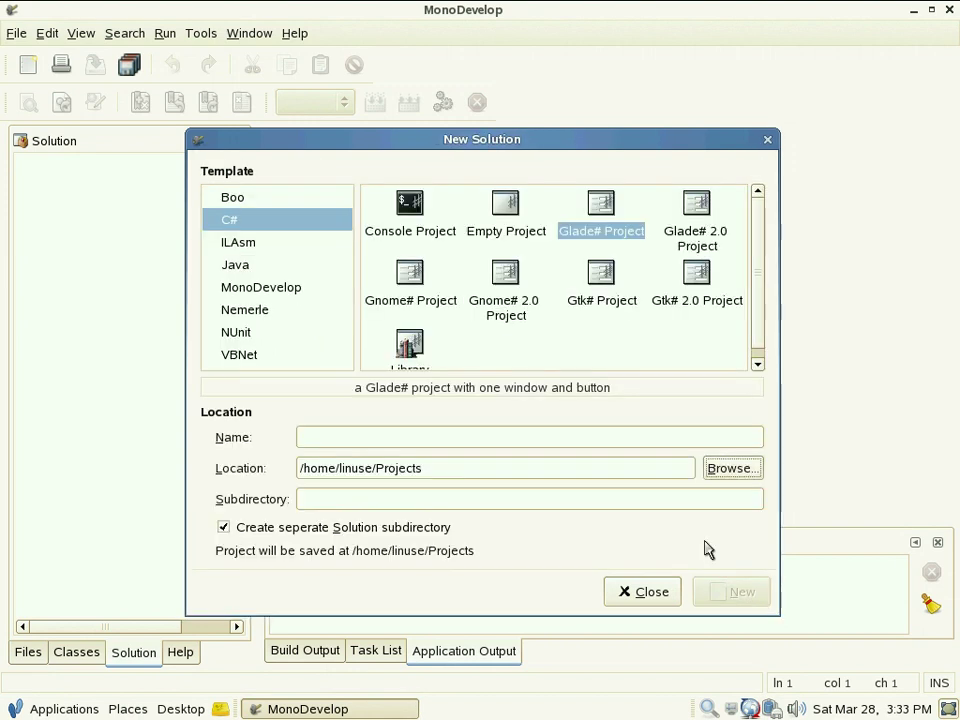
{"action": "left_click", "coordinate": [390, 441]}
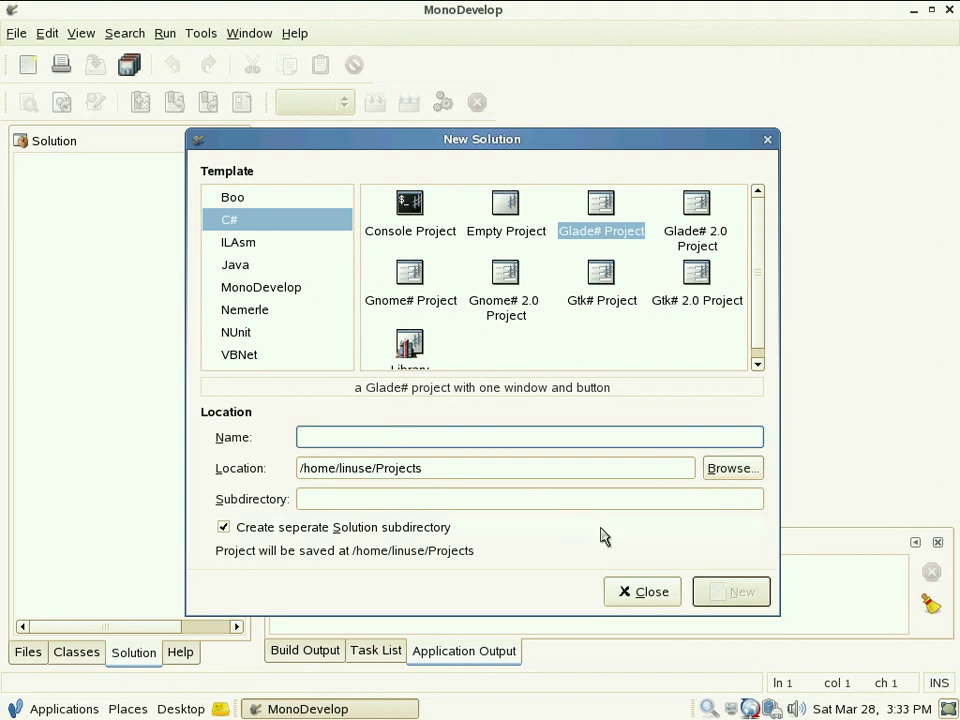
{"action": "type", "text": "Glad"}
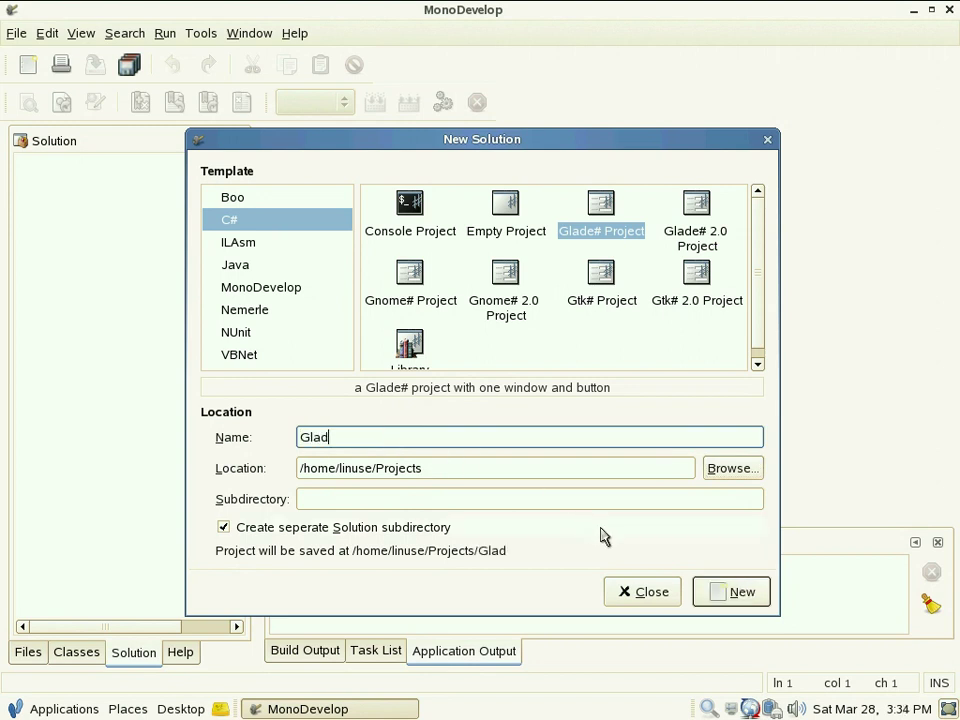
{"action": "type", "text": "eSharpApplication"}
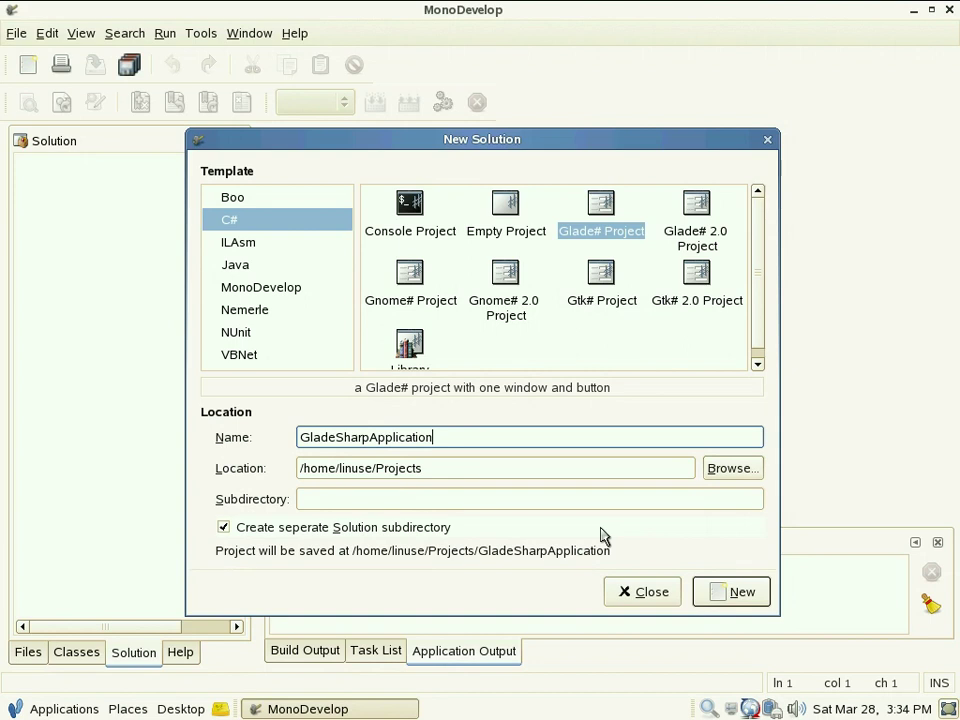
Step: Create GladeSharpApplication, expand its References and Resources, and open gui.glade
{"action": "left_click", "coordinate": [707, 593]}
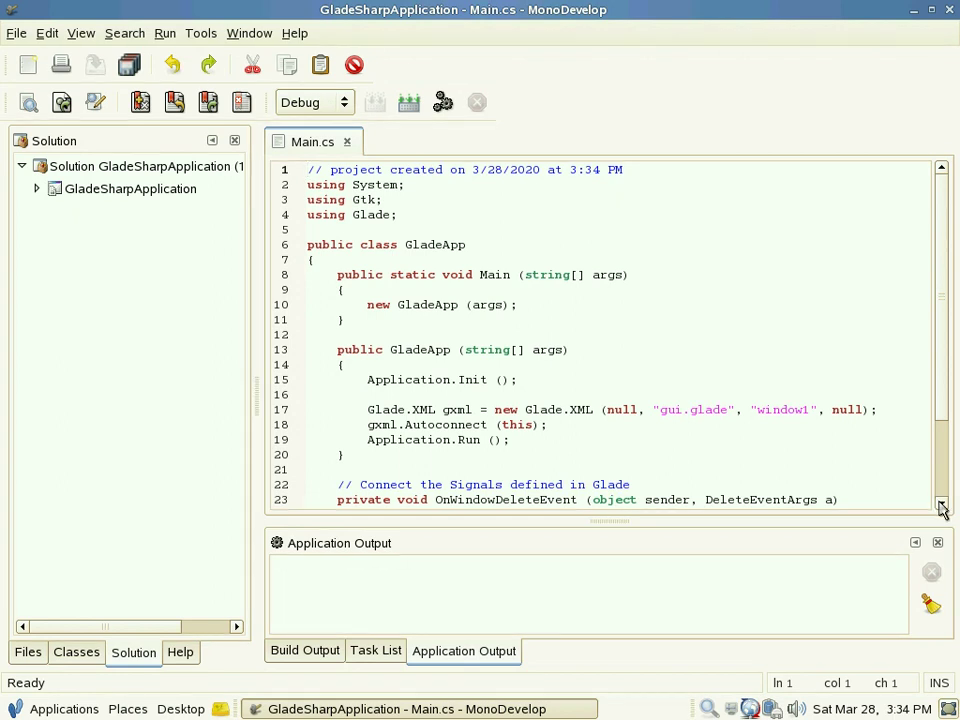
{"action": "left_click", "coordinate": [941, 507]}
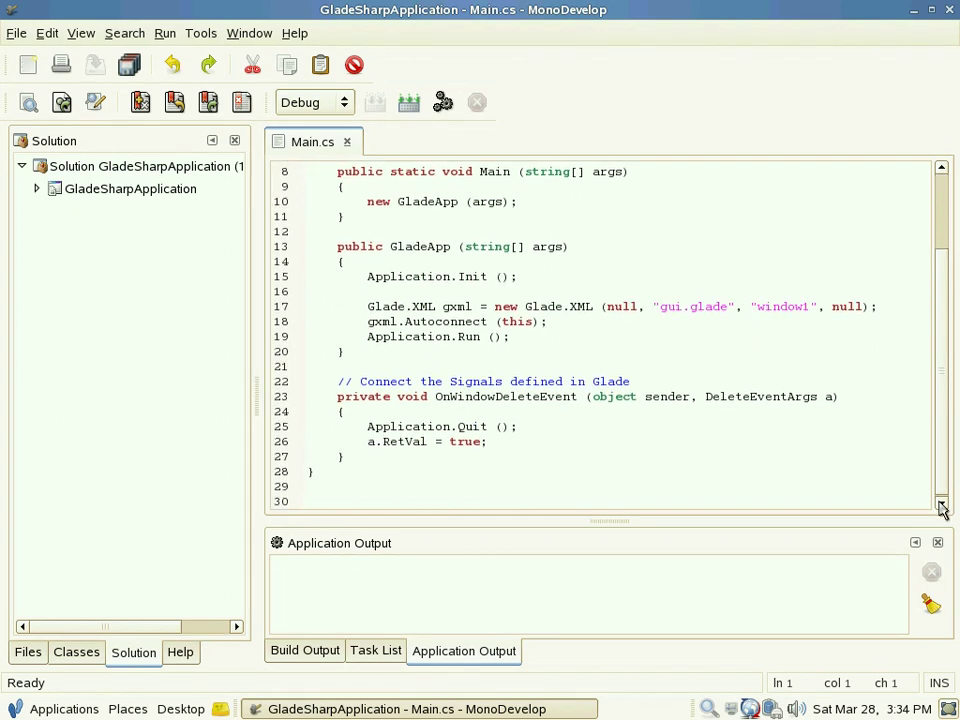
{"action": "left_click", "coordinate": [36, 190]}
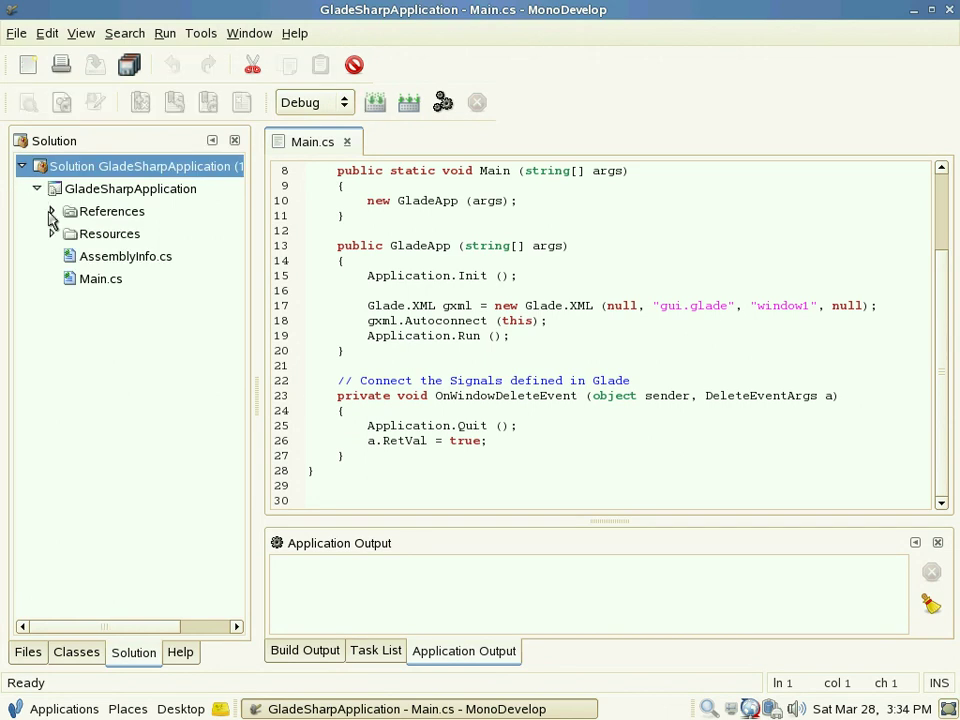
{"action": "left_click", "coordinate": [50, 214]}
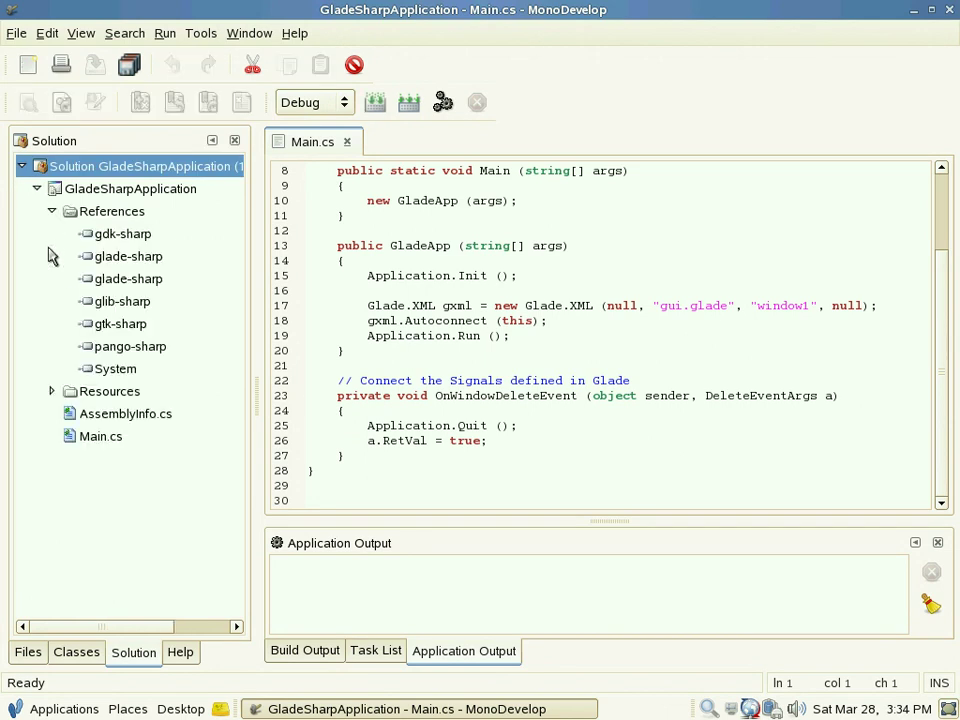
{"action": "left_click", "coordinate": [52, 392]}
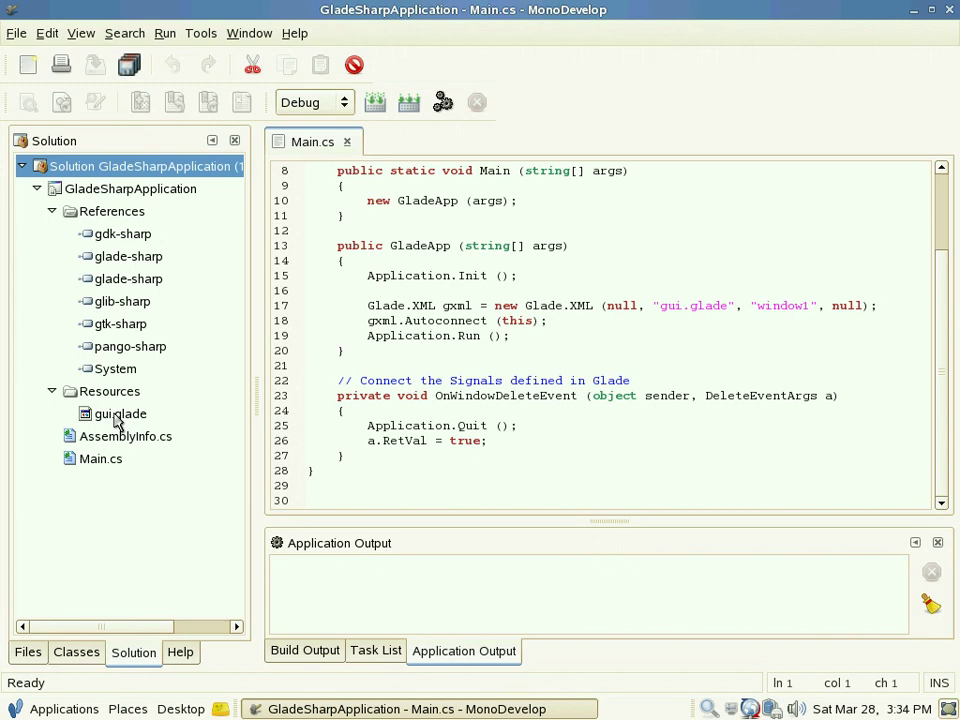
{"action": "double_click", "coordinate": [118, 416]}
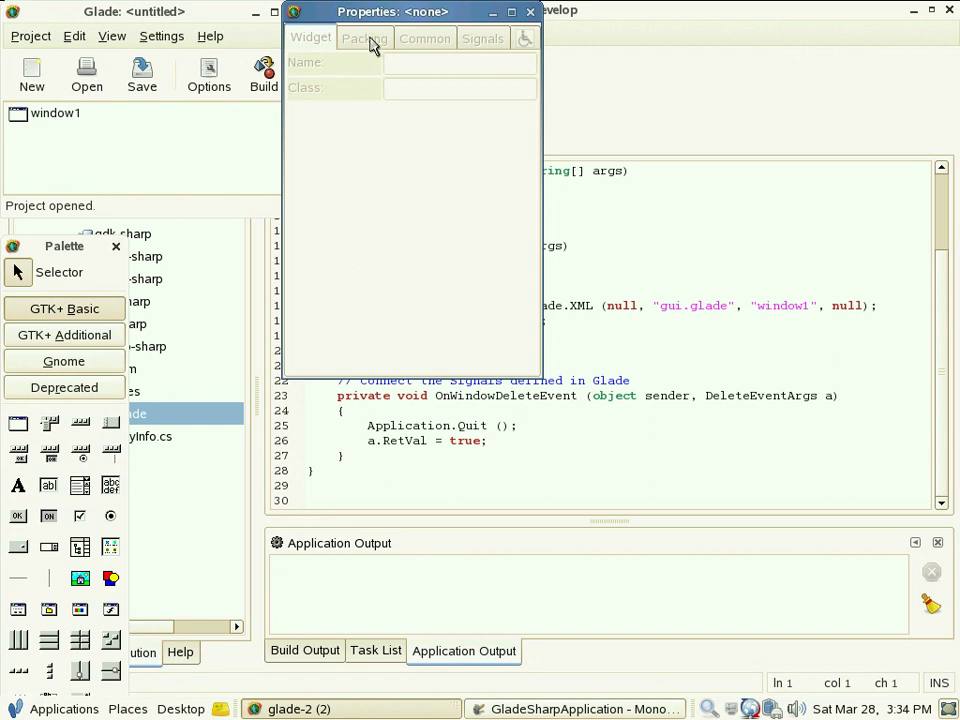
Step: Move Glade's Properties window aside and open window1's preview on the right
{"action": "left_click_drag", "start_coordinate": [380, 20], "coordinate": [427, 14]}
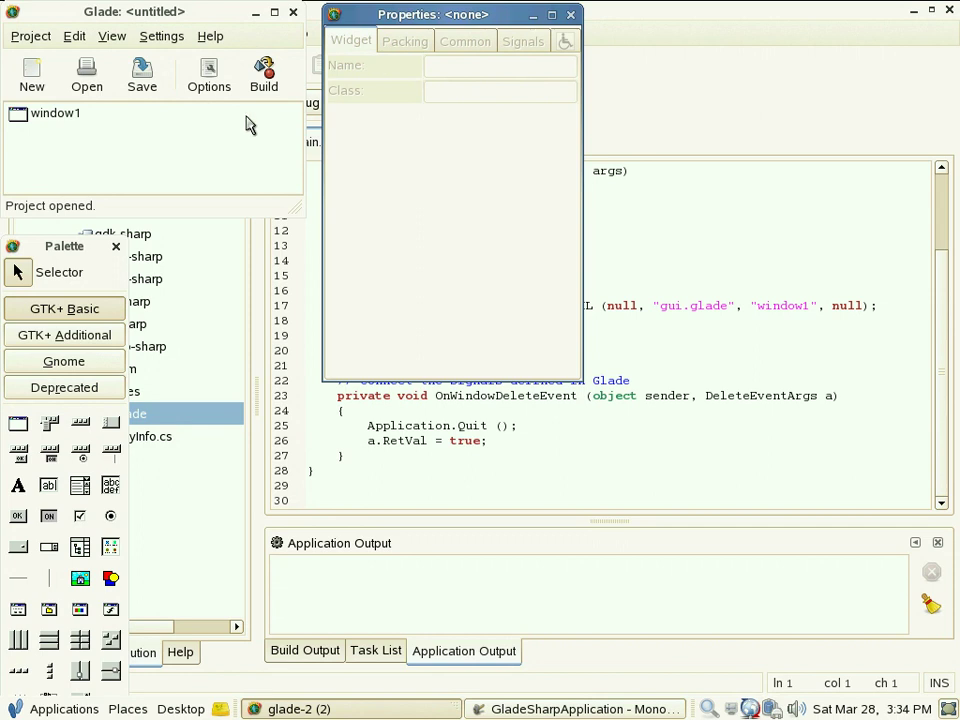
{"action": "left_click", "coordinate": [55, 118]}
{"action": "double_click", "coordinate": [55, 118]}
{"action": "left_click_drag", "start_coordinate": [150, 36], "coordinate": [771, 190]}
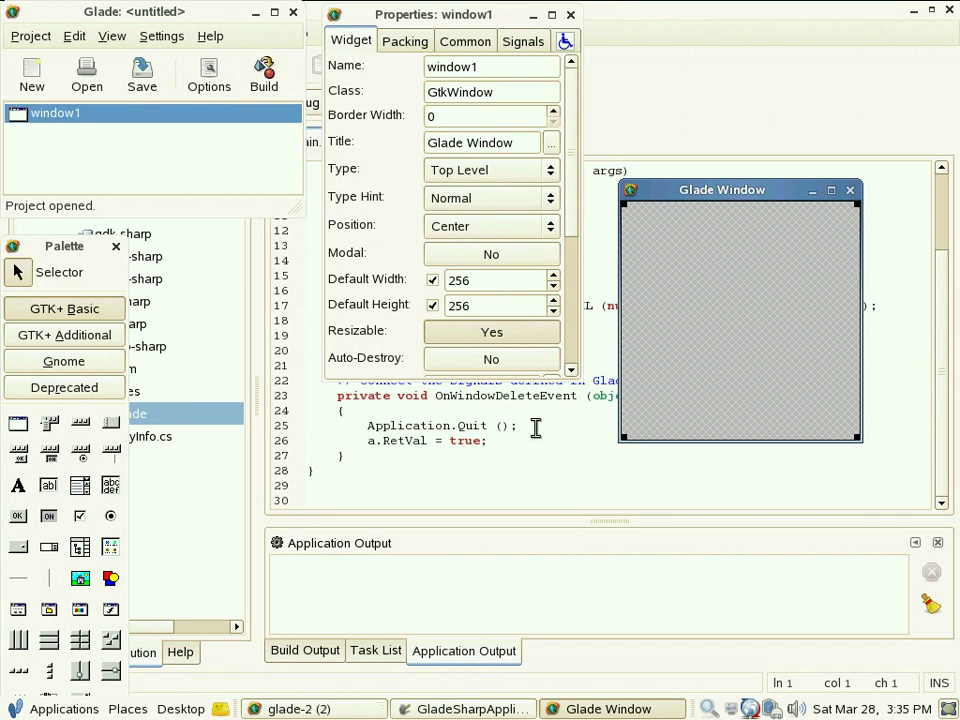
Step: Insert a table of 5 rows and 4 columns into window1
{"action": "left_click", "coordinate": [80, 642]}
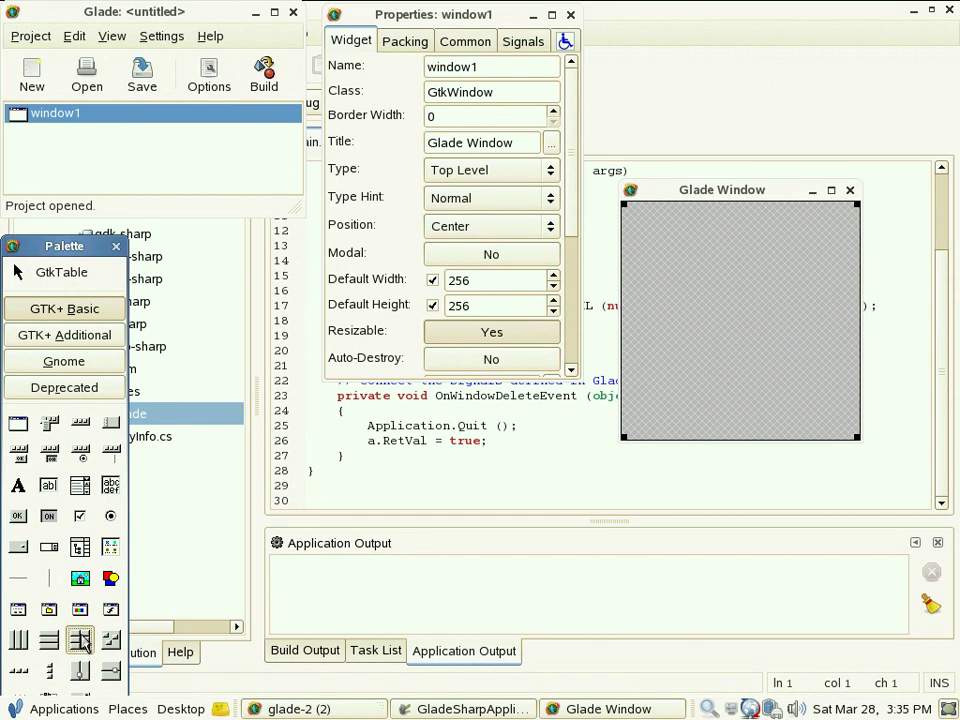
{"action": "left_click", "coordinate": [715, 303]}
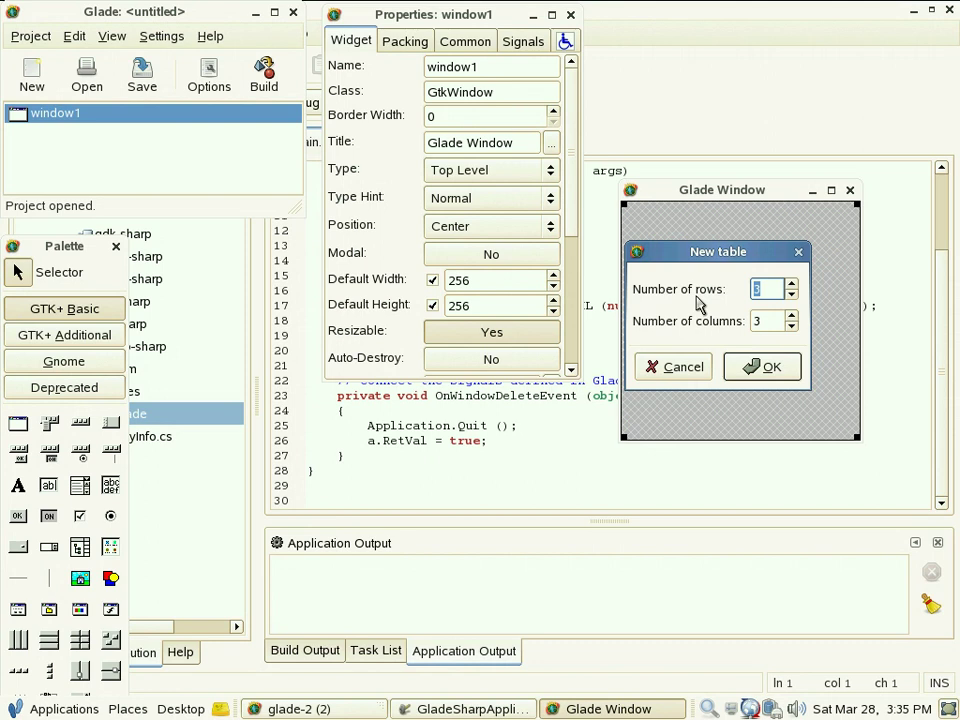
{"action": "type", "text": "5"}
{"action": "key", "text": "Tab"}
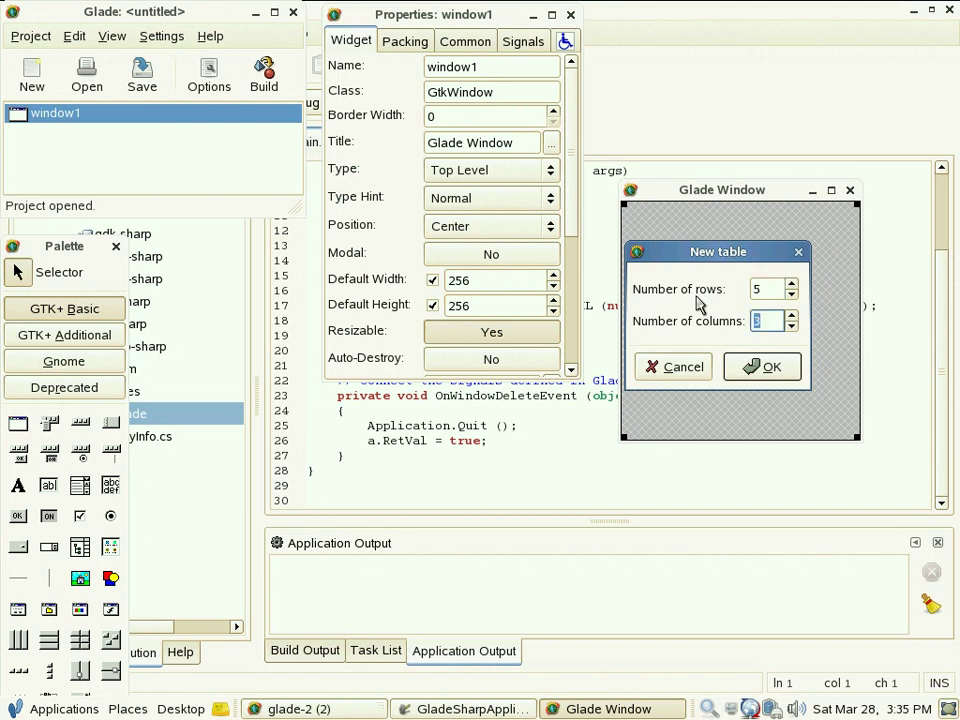
{"action": "type", "text": "4"}
{"action": "left_click", "coordinate": [763, 370]}
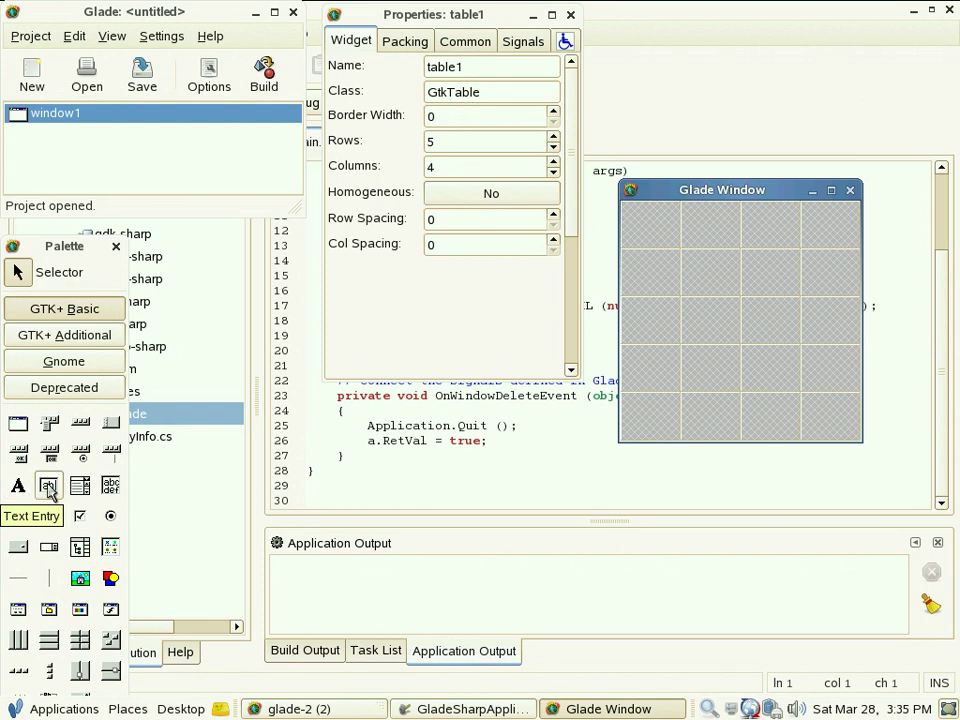
Step: Place a text entry, button1 and label1 in consecutive rows of table1
{"action": "left_click", "coordinate": [48, 487]}
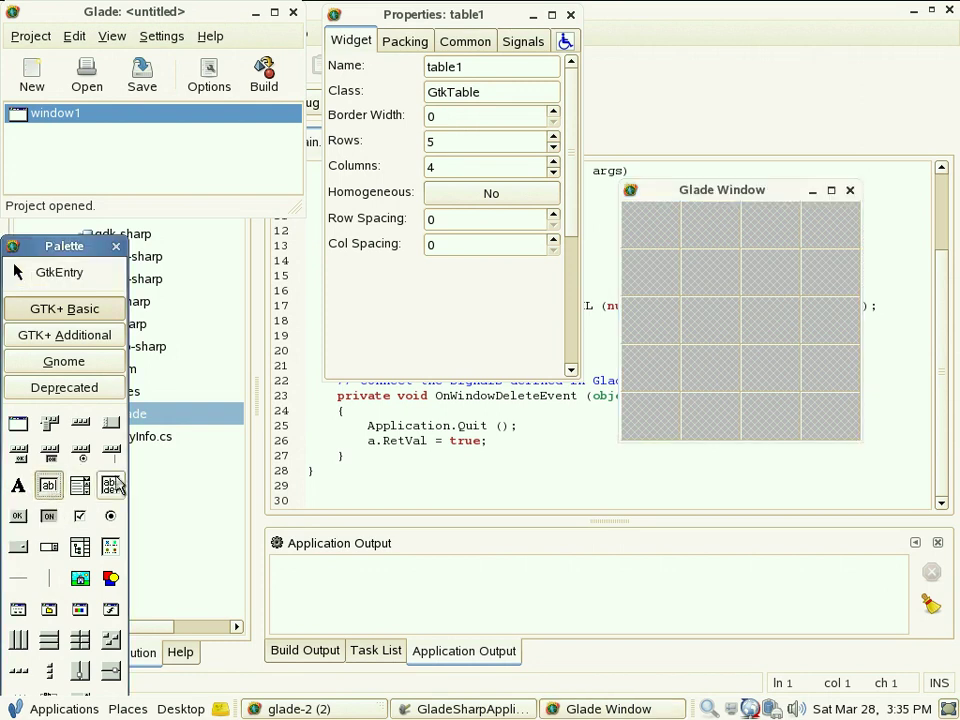
{"action": "left_click", "coordinate": [695, 270]}
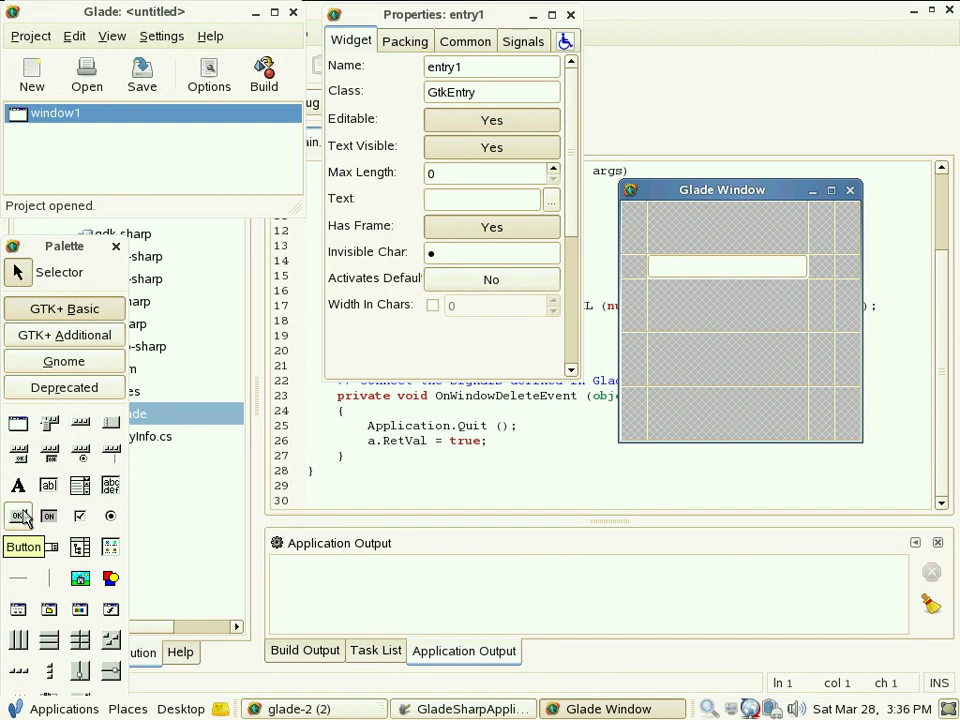
{"action": "left_click", "coordinate": [20, 516]}
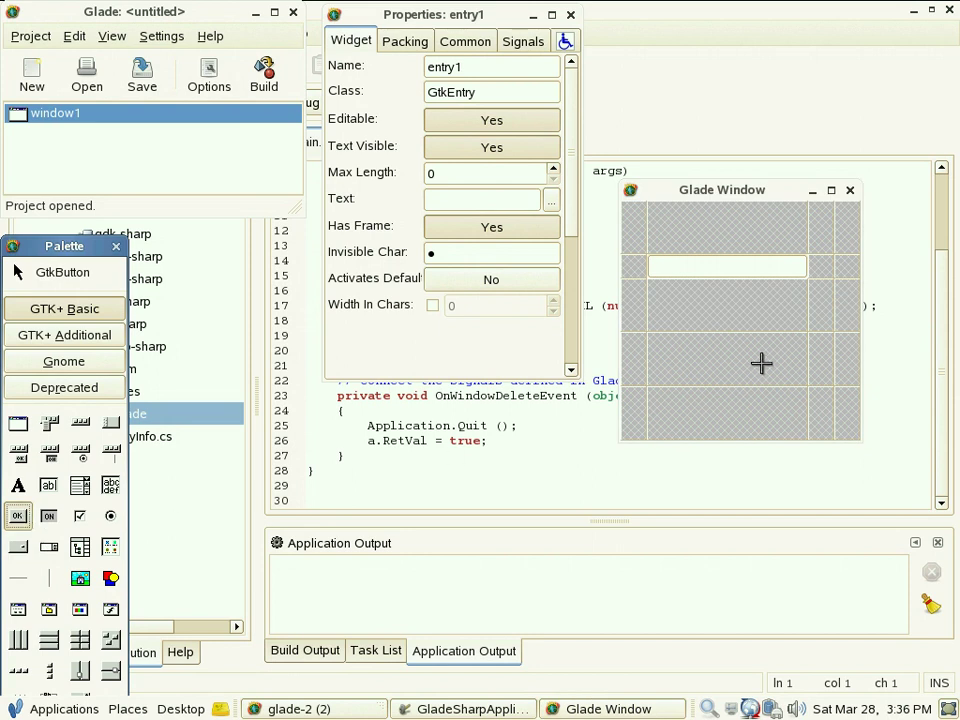
{"action": "left_click", "coordinate": [676, 299]}
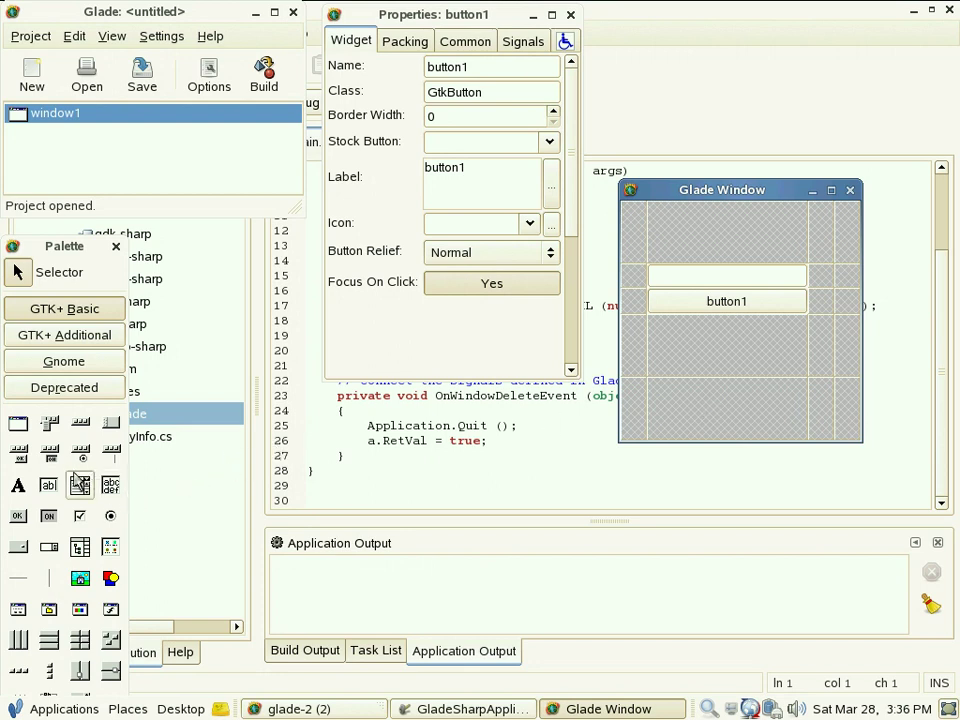
{"action": "left_click", "coordinate": [19, 486]}
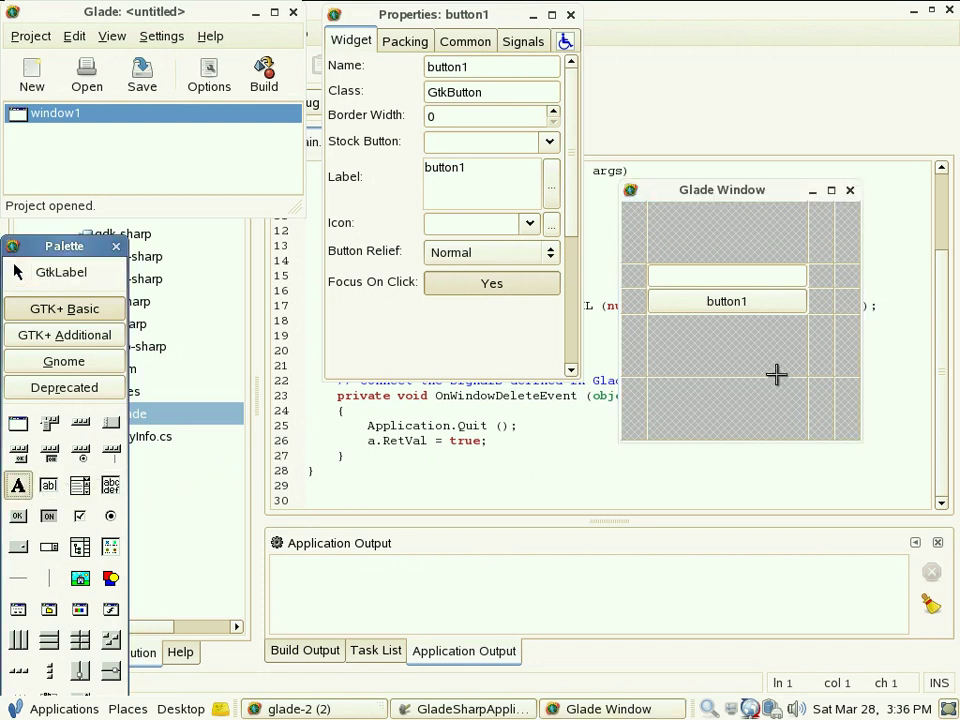
{"action": "left_click", "coordinate": [727, 343]}
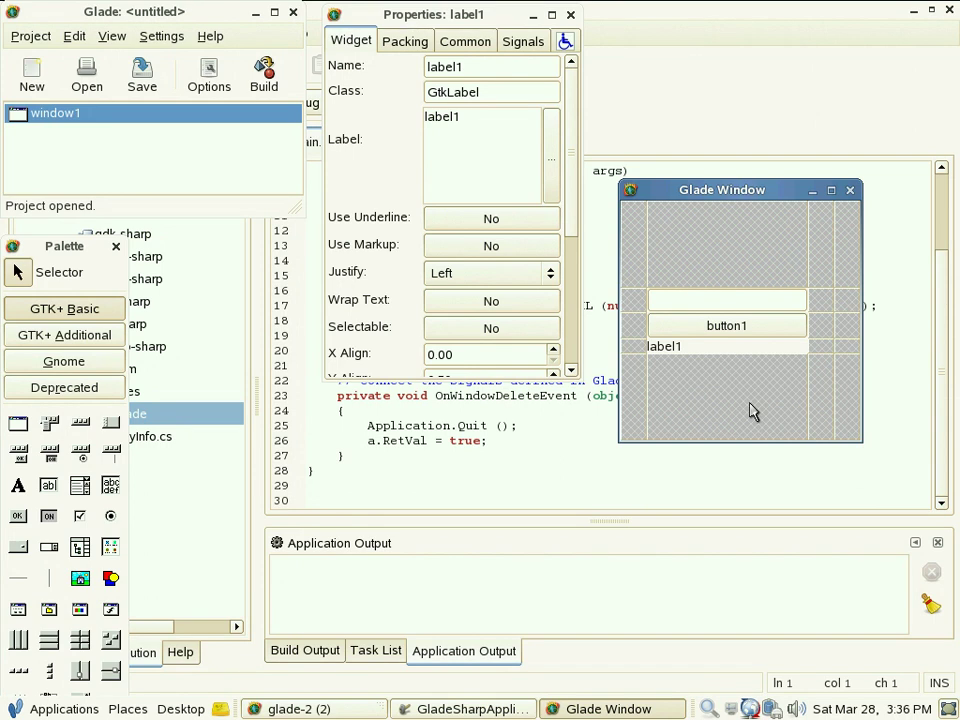
{"action": "left_click", "coordinate": [753, 330]}
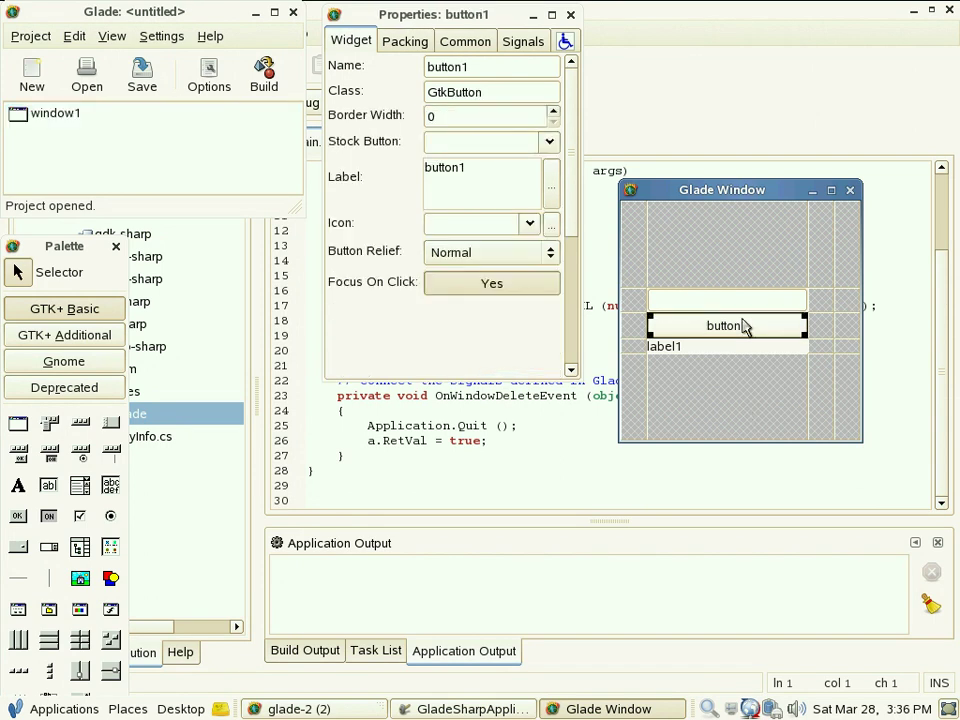
Step: Change button1's Label property to 'Add text'
{"action": "left_click", "coordinate": [471, 167]}
{"action": "double_click", "coordinate": [437, 176]}
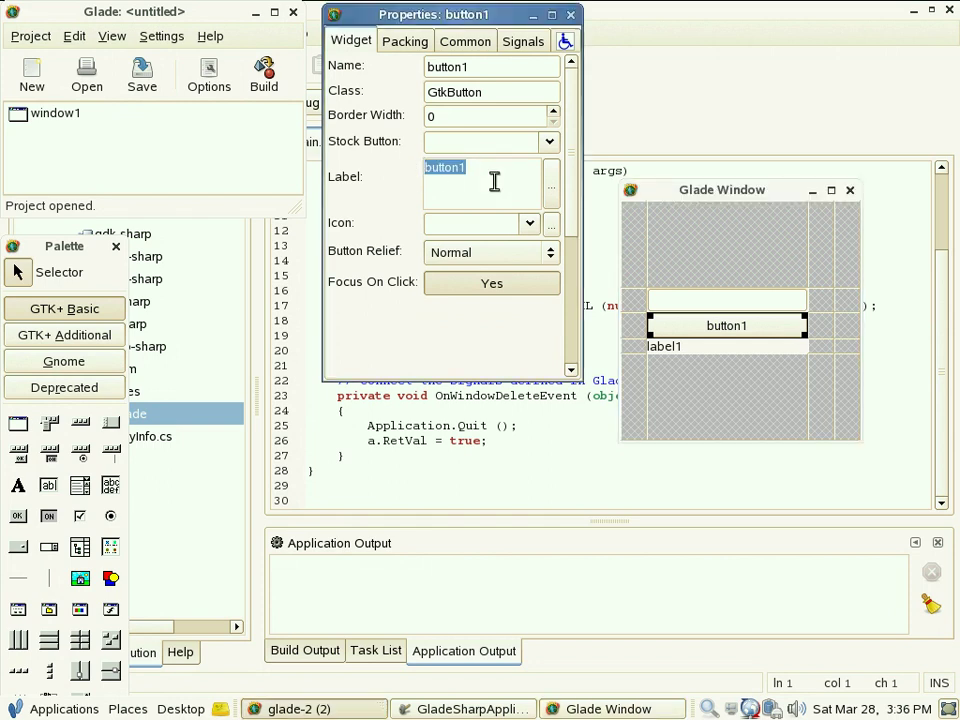
{"action": "type", "text": "Add t"}
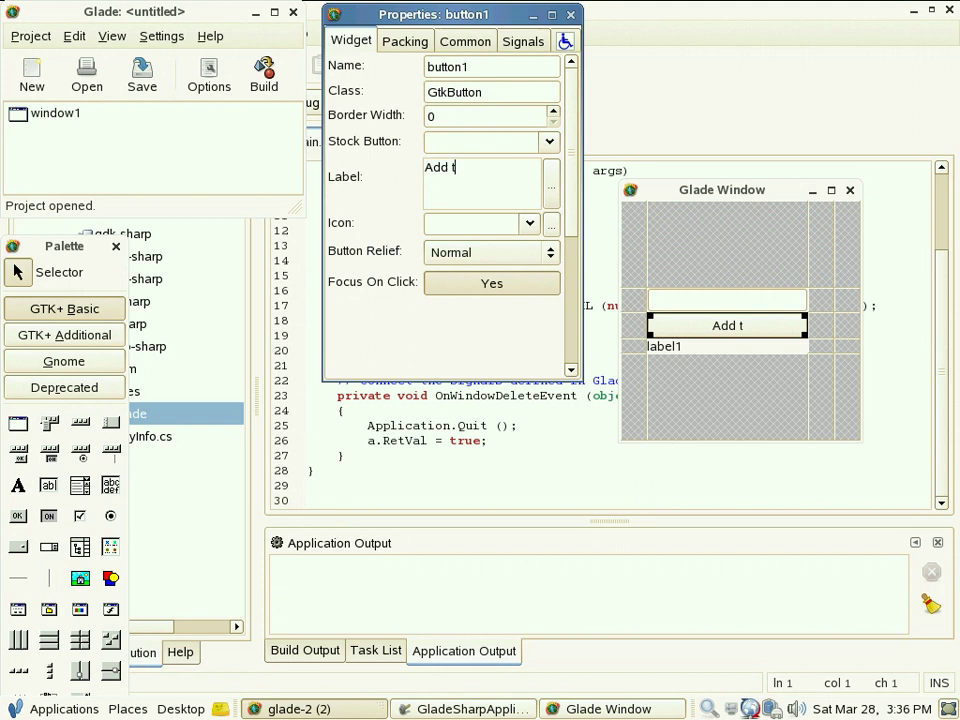
{"action": "type", "text": "ext"}
Step: Clear label1's default text and bring up button1's signal settings
{"action": "left_click", "coordinate": [701, 350]}
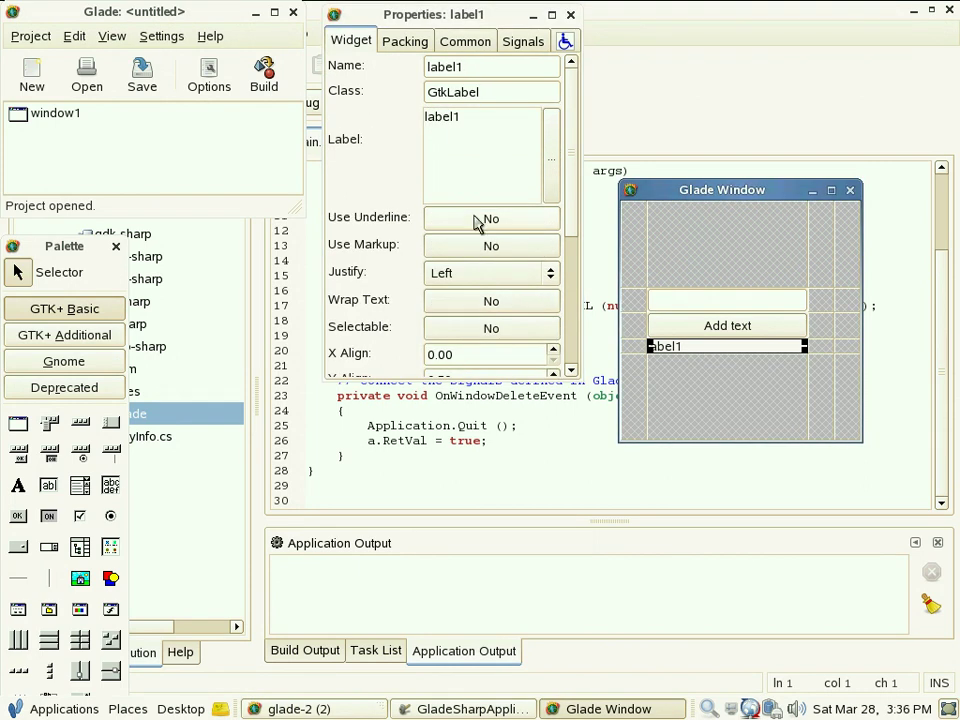
{"action": "left_click", "coordinate": [474, 118]}
{"action": "key", "text": "BackSpace"}
{"action": "key", "text": "BackSpace"}
{"action": "key", "text": "BackSpace"}
{"action": "key", "text": "BackSpace"}
{"action": "key", "text": "BackSpace"}
{"action": "key", "text": "BackSpace"}
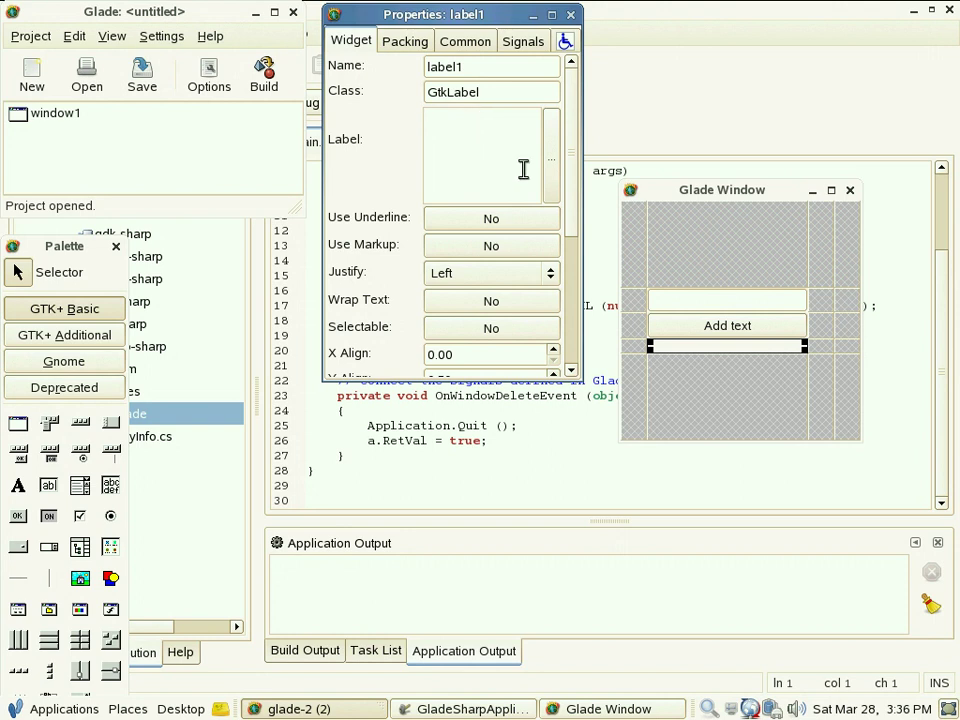
{"action": "left_click", "coordinate": [686, 308]}
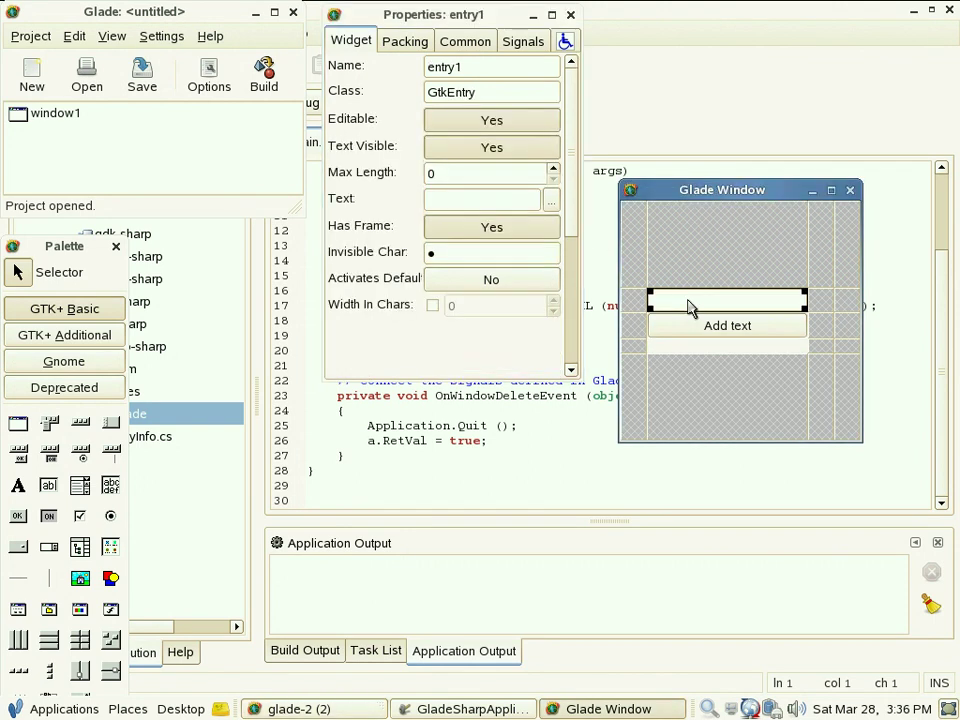
{"action": "left_click", "coordinate": [699, 337]}
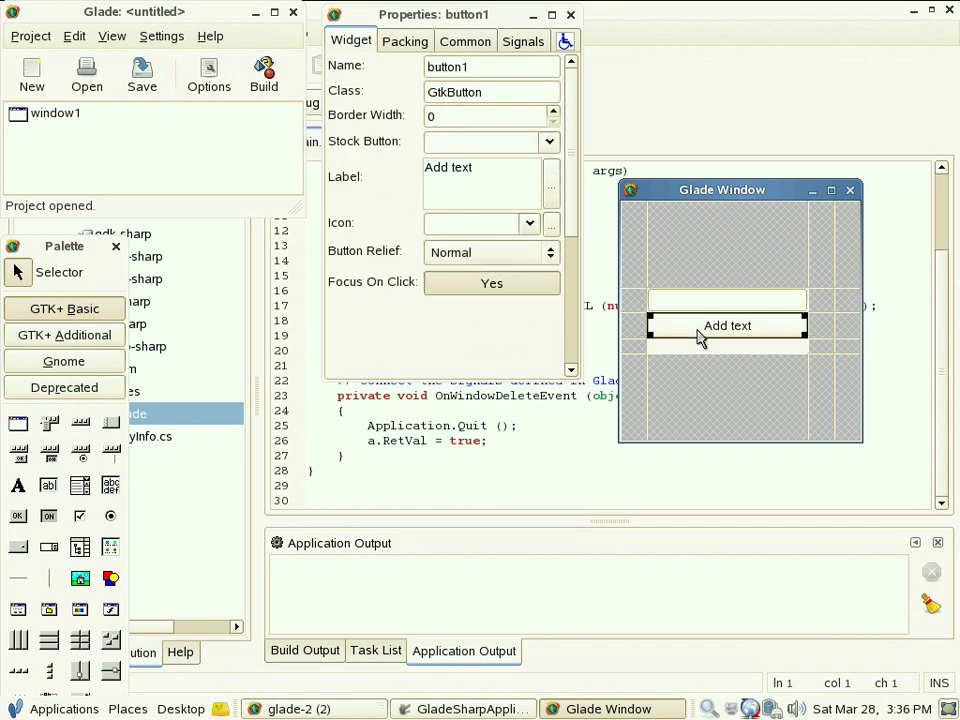
{"action": "left_click", "coordinate": [705, 350]}
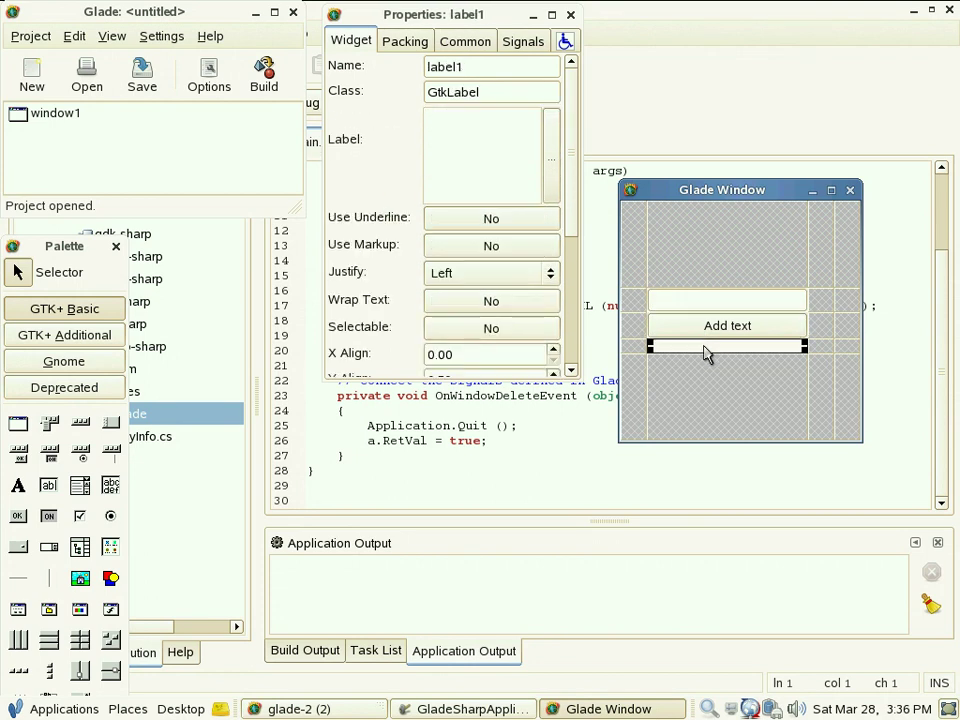
{"action": "left_click", "coordinate": [707, 334]}
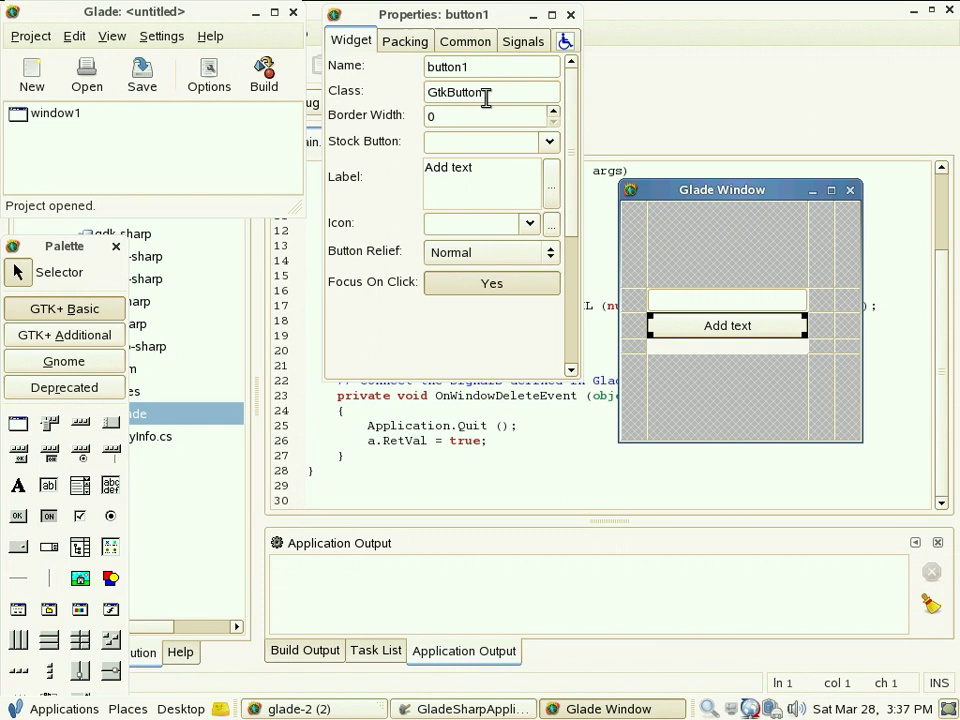
{"action": "left_click", "coordinate": [519, 45]}
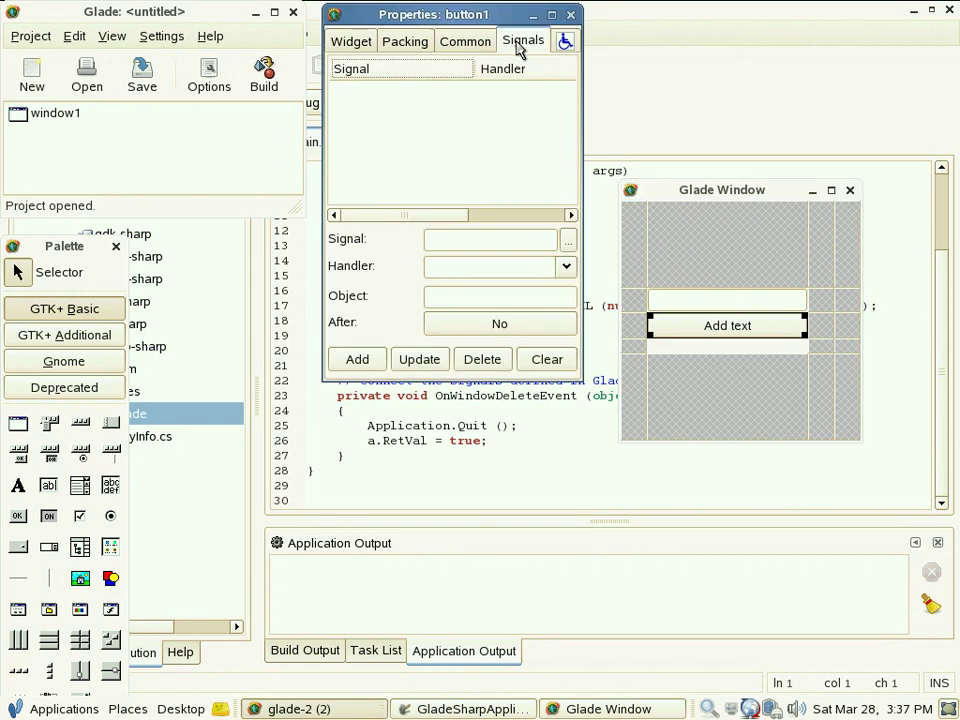
Step: Choose the clicked signal for button1
{"action": "left_click", "coordinate": [567, 241]}
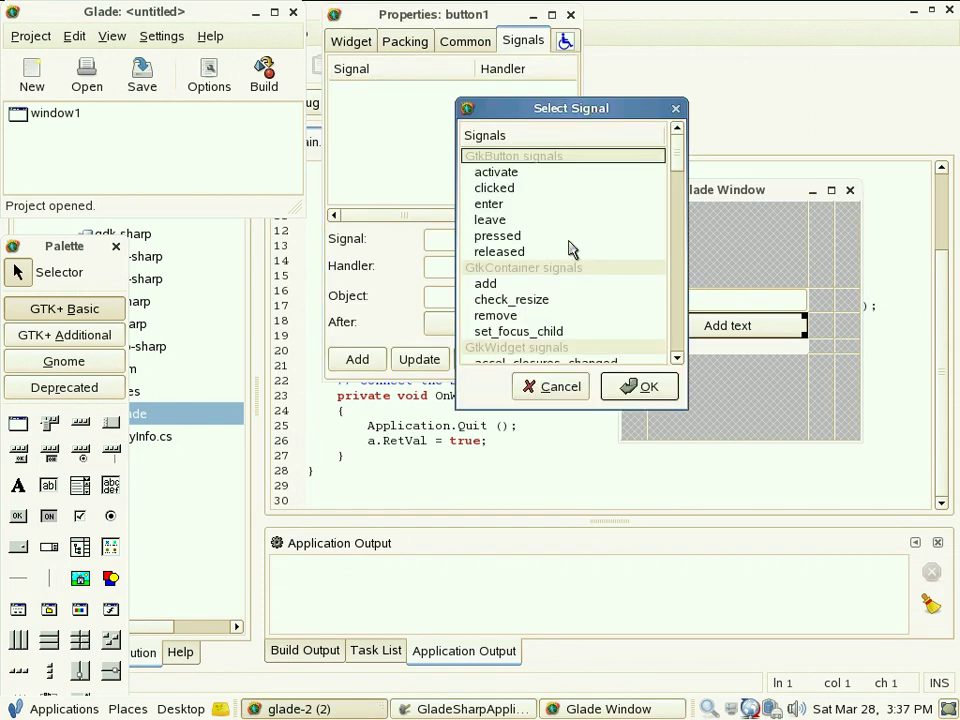
{"action": "left_click", "coordinate": [522, 190]}
{"action": "left_click", "coordinate": [641, 388]}
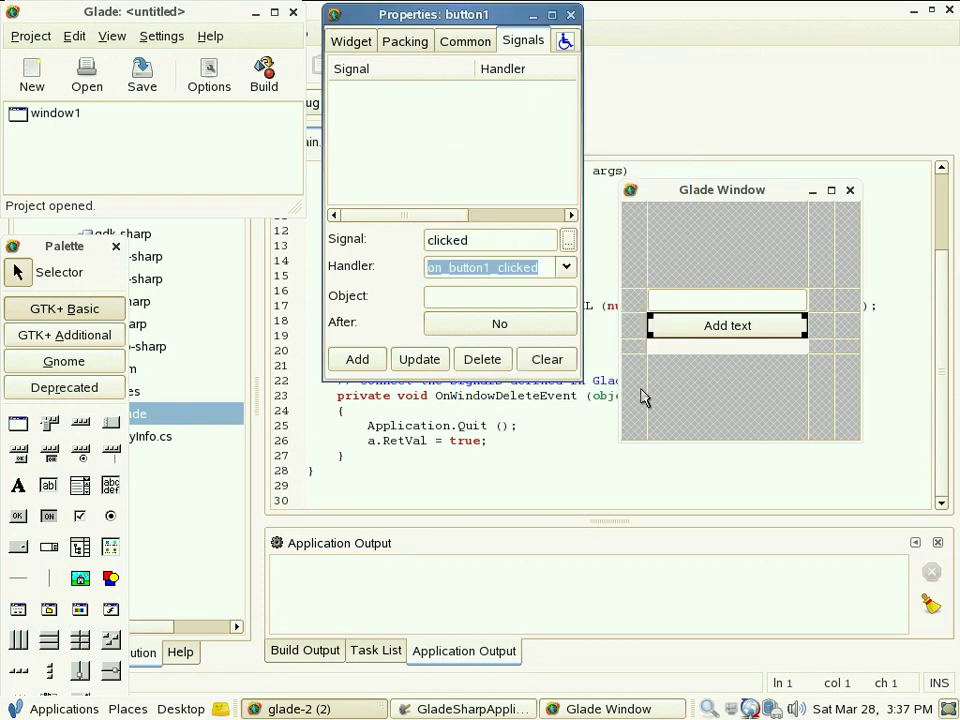
Step: Rename the suggested handler to OnButton1Clicked
{"action": "left_click", "coordinate": [447, 267]}
{"action": "key", "text": "Left"}
{"action": "key", "text": "Left"}
{"action": "key", "text": "Left"}
{"action": "key", "text": "shift+Right"}
{"action": "type", "text": "O"}
{"action": "key", "text": "Right"}
{"action": "key", "text": "shift+Right"}
{"action": "key", "text": "shift+Right"}
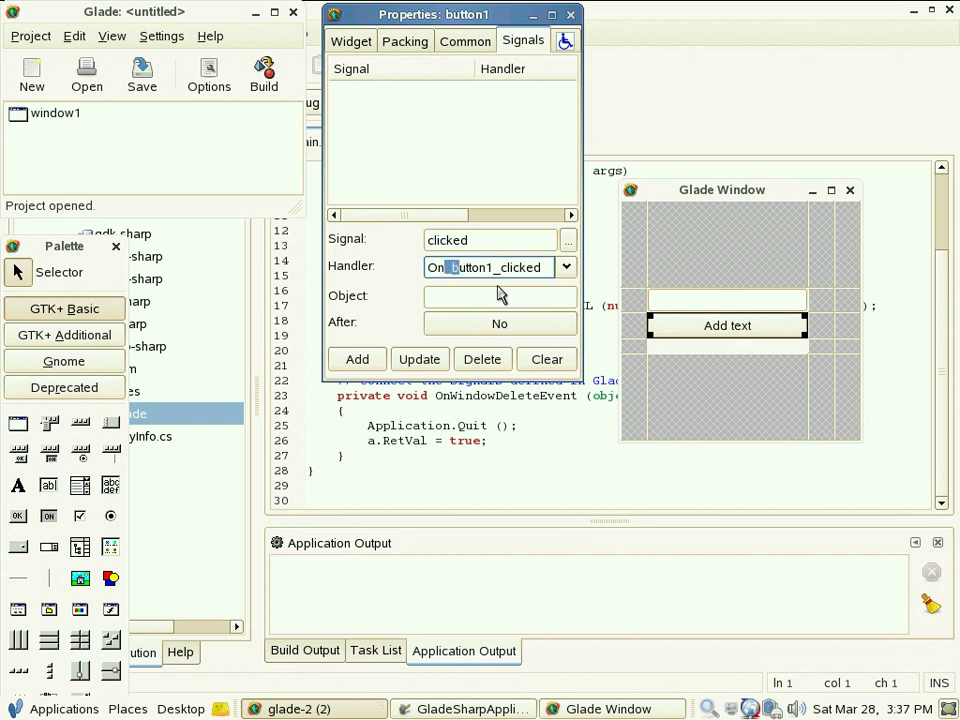
{"action": "type", "text": "B"}
{"action": "key", "text": "Right"}
{"action": "key", "text": "Right"}
{"action": "key", "text": "Right"}
{"action": "key", "text": "Right"}
{"action": "key", "text": "Right"}
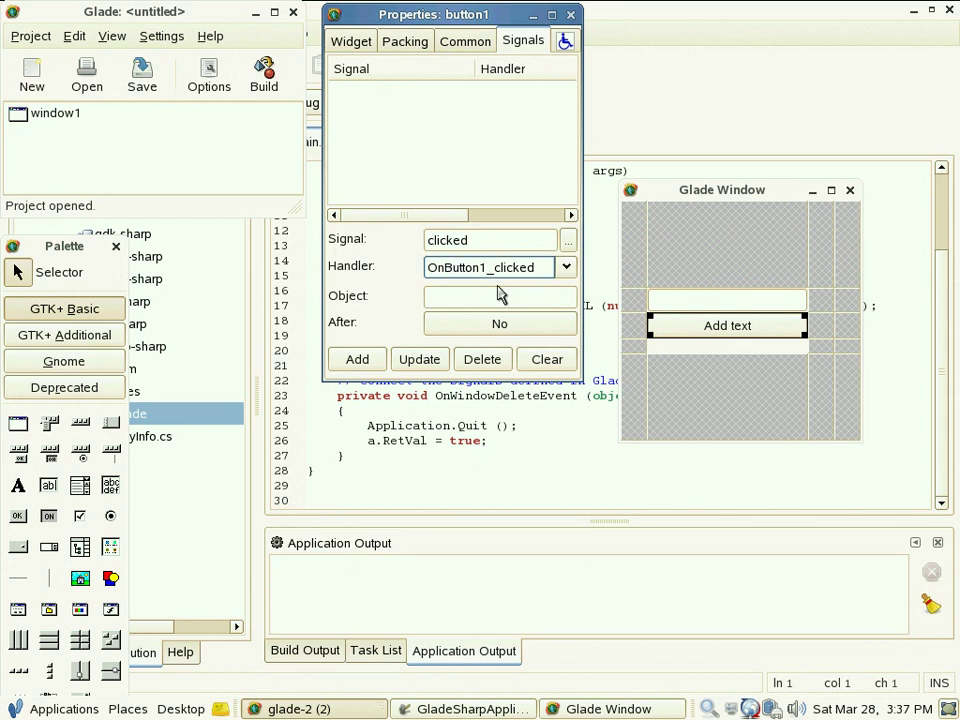
{"action": "key", "text": "shift+Right"}
{"action": "type", "text": "C"}
{"action": "key", "text": "shift+Left"}
{"action": "key", "text": "shift+Left"}
{"action": "key", "text": "shift+Left"}
{"action": "key", "text": "shift+Left"}
{"action": "key", "text": "shift+Left"}
{"action": "key", "text": "shift+Left"}
{"action": "key", "text": "shift+Left"}
{"action": "key", "text": "shift+Left"}
{"action": "key", "text": "shift+Left"}
{"action": "key", "text": "shift+Left"}
{"action": "key", "text": "shift+Left"}
{"action": "key", "text": "shift+Left"}
{"action": "key", "text": "shift+Left"}
{"action": "key", "text": "shift+Left"}
{"action": "key", "text": "shift+Left"}
{"action": "key", "text": "shift+Left"}
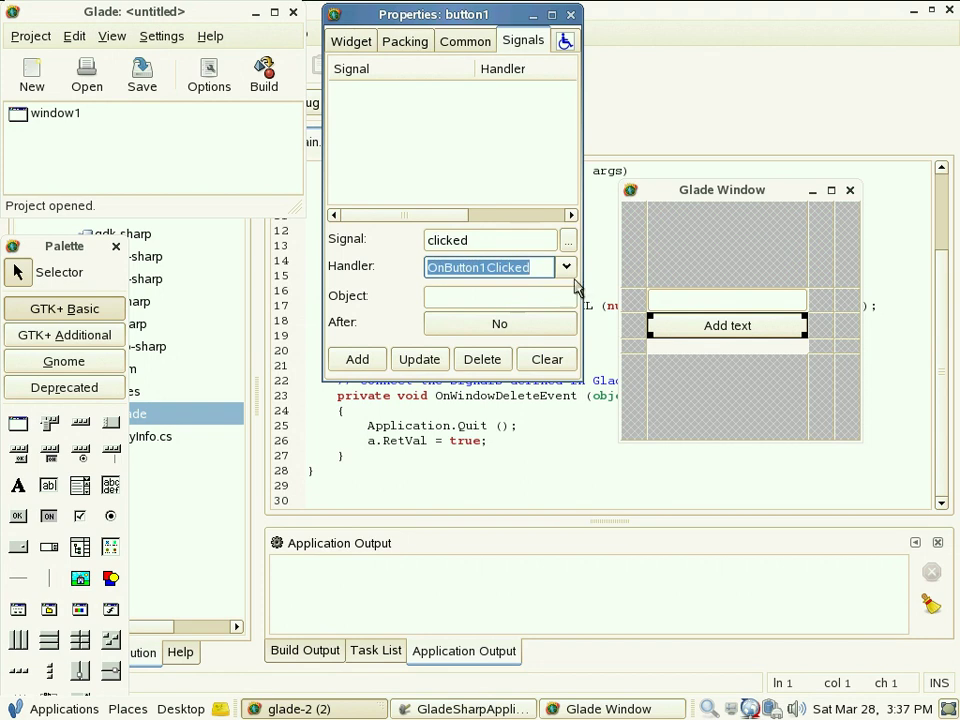
Step: Copy the handler name, add the clicked signal handler, and save gui.glade
{"action": "right_click", "coordinate": [464, 265]}
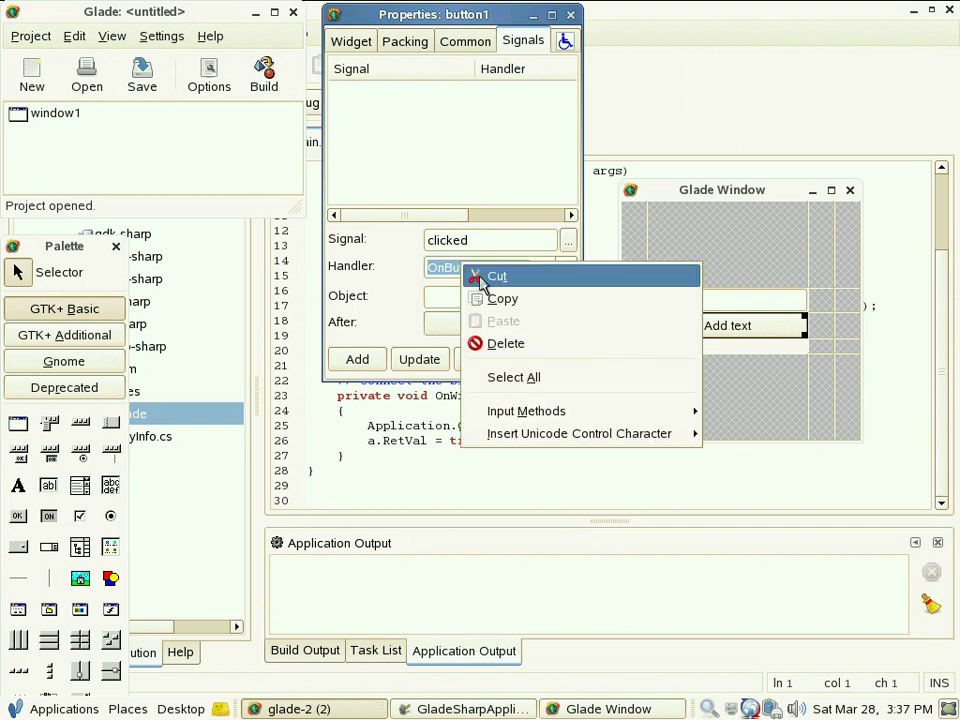
{"action": "left_click", "coordinate": [506, 300]}
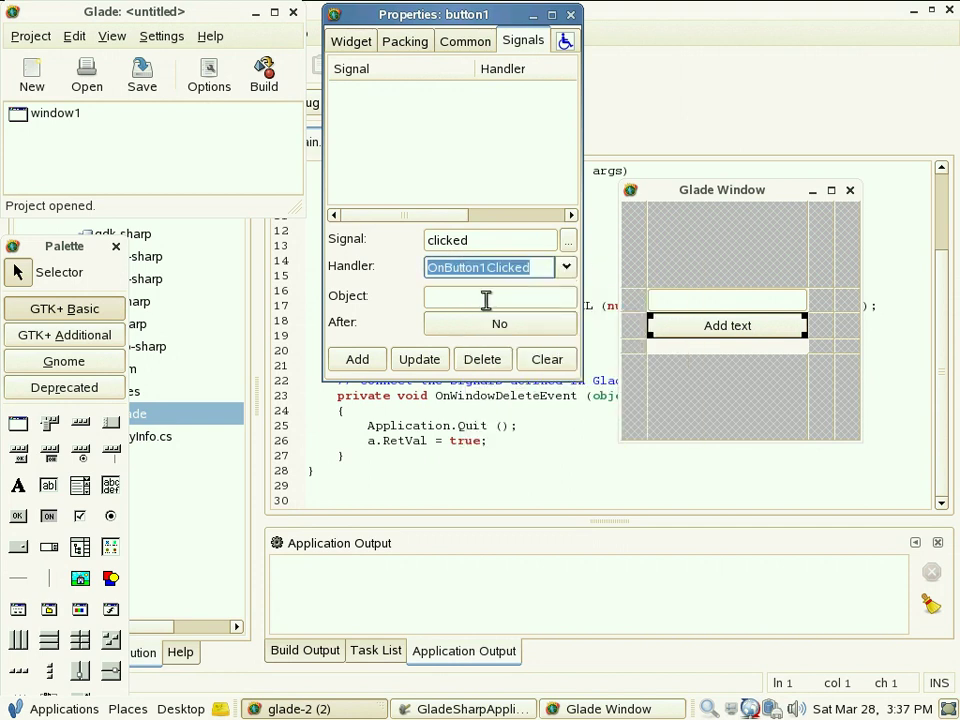
{"action": "left_click", "coordinate": [358, 359]}
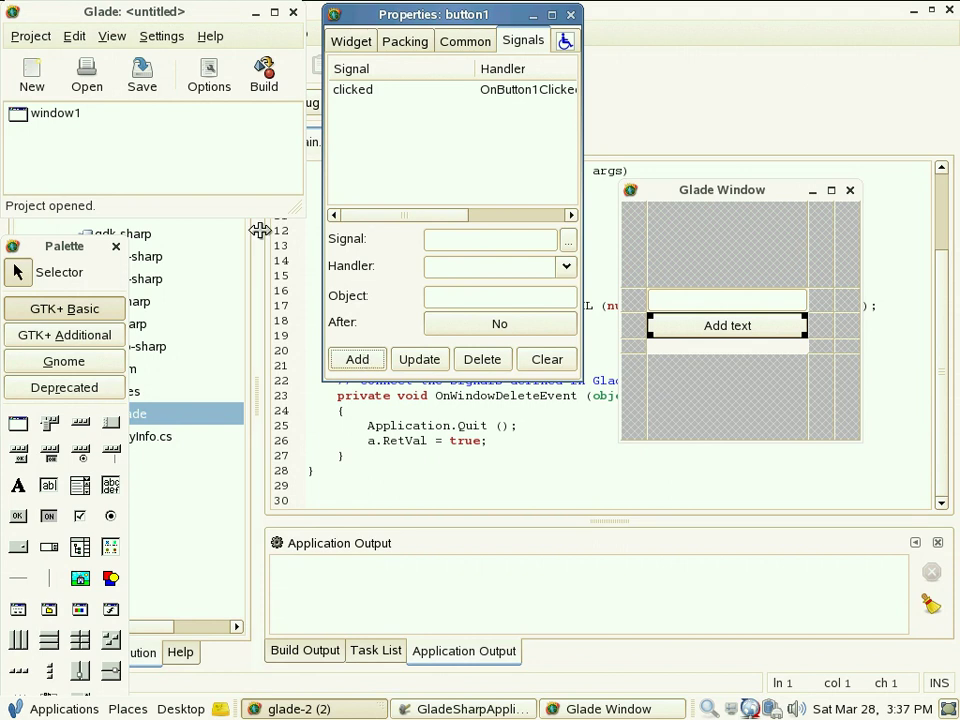
{"action": "left_click", "coordinate": [146, 84]}
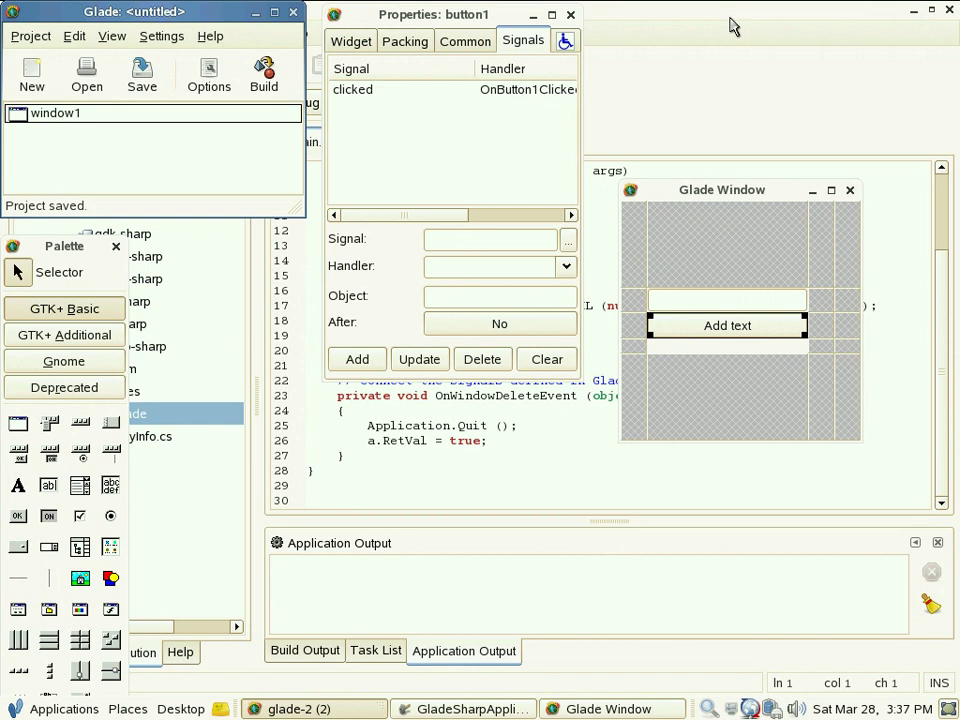
{"action": "left_click", "coordinate": [733, 26]}
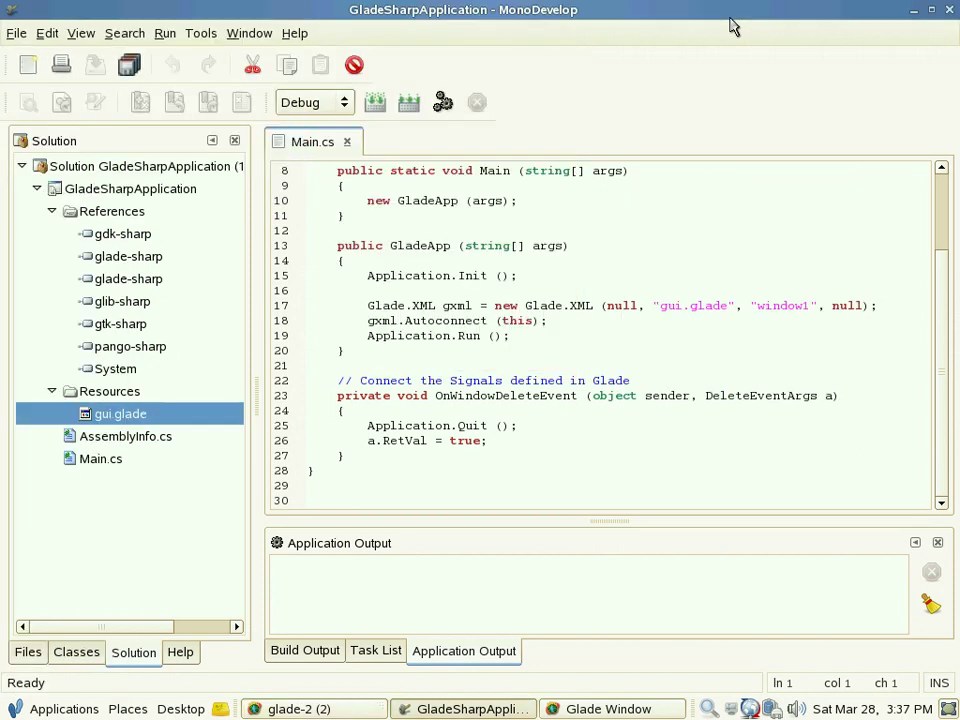
Step: Add a [Glade.WidgetAttribute] Entry entry1; field before the class's closing brace
{"action": "left_click", "coordinate": [385, 370]}
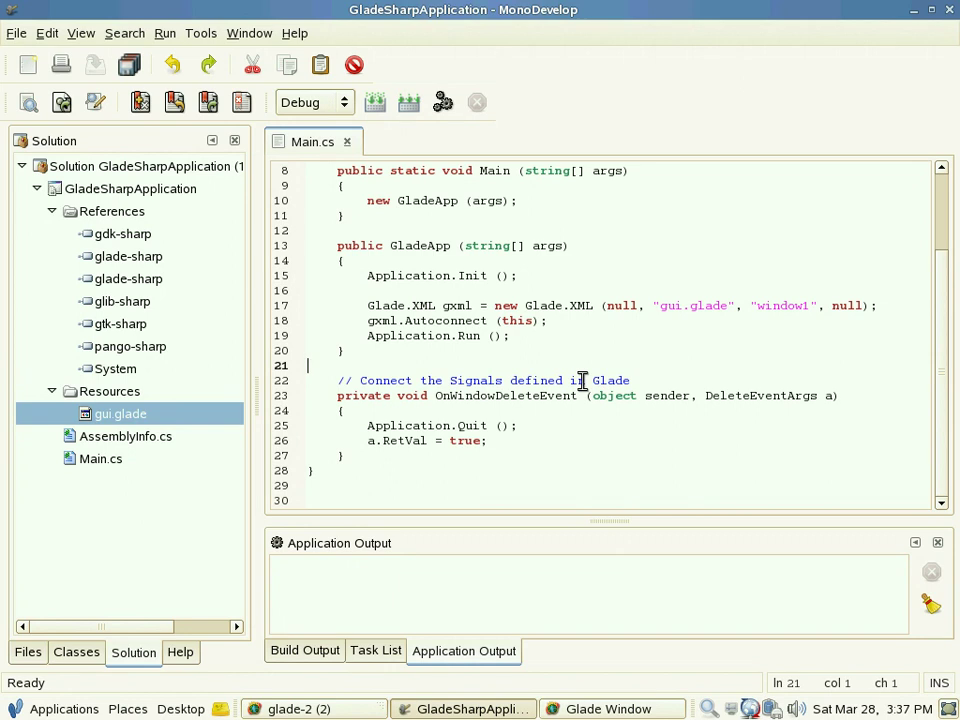
{"action": "key", "text": "Down"}
{"action": "key", "text": "Down"}
{"action": "key", "text": "Down"}
{"action": "key", "text": "Down"}
{"action": "key", "text": "Down"}
{"action": "key", "text": "Down"}
{"action": "key", "text": "Down"}
{"action": "key", "text": "Return"}
{"action": "key", "text": "Return"}
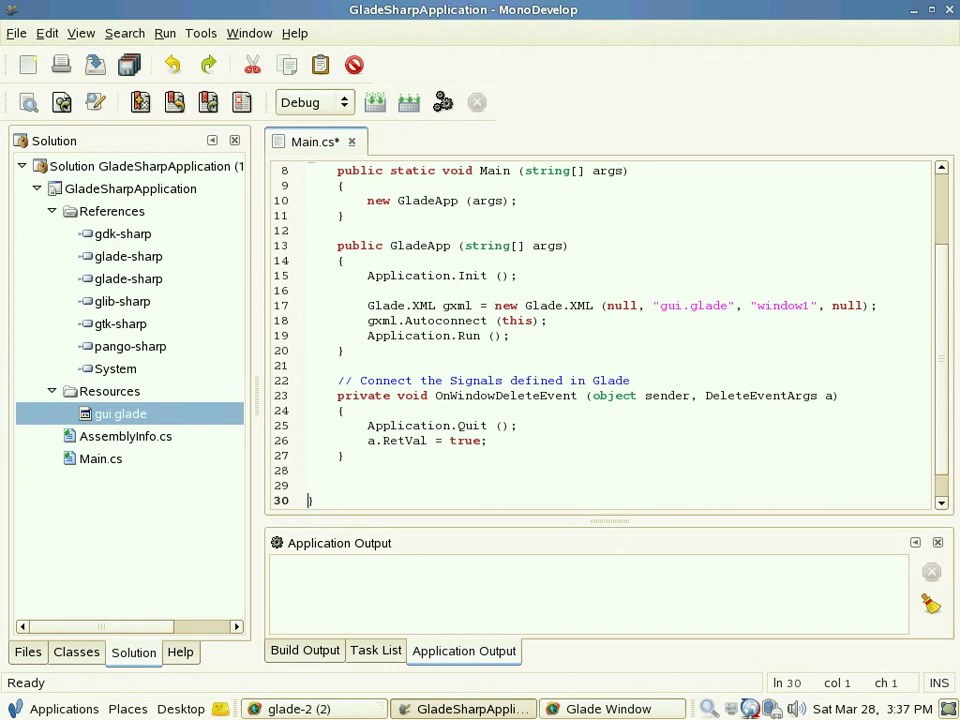
{"action": "key", "text": "Up"}
{"action": "key", "text": "Tab"}
{"action": "left_click", "coordinate": [941, 504]}
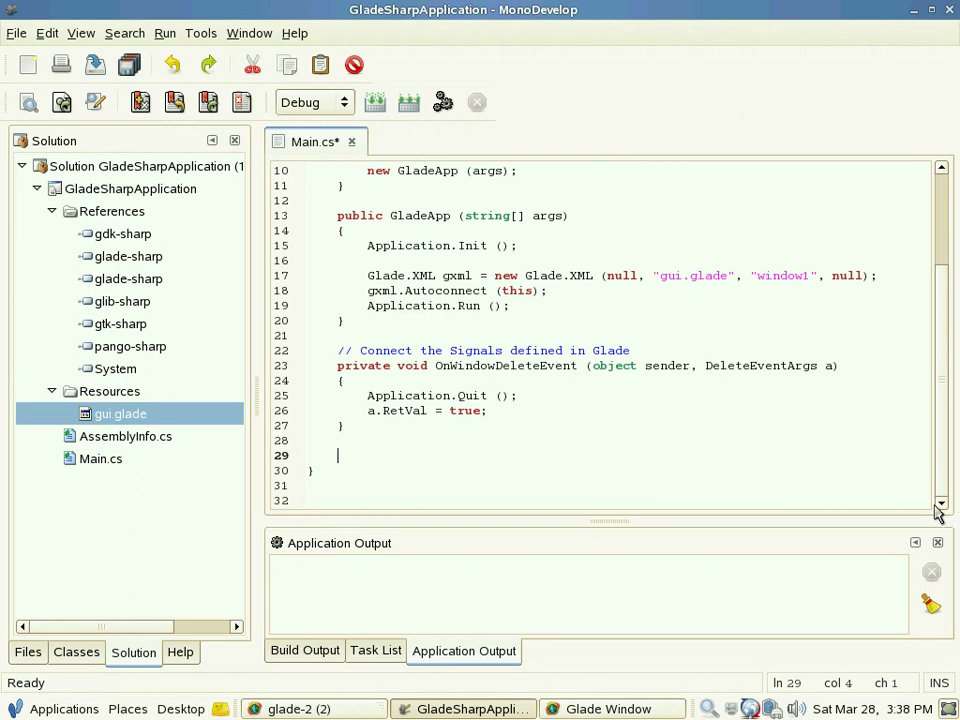
{"action": "type", "text": "[Glade."}
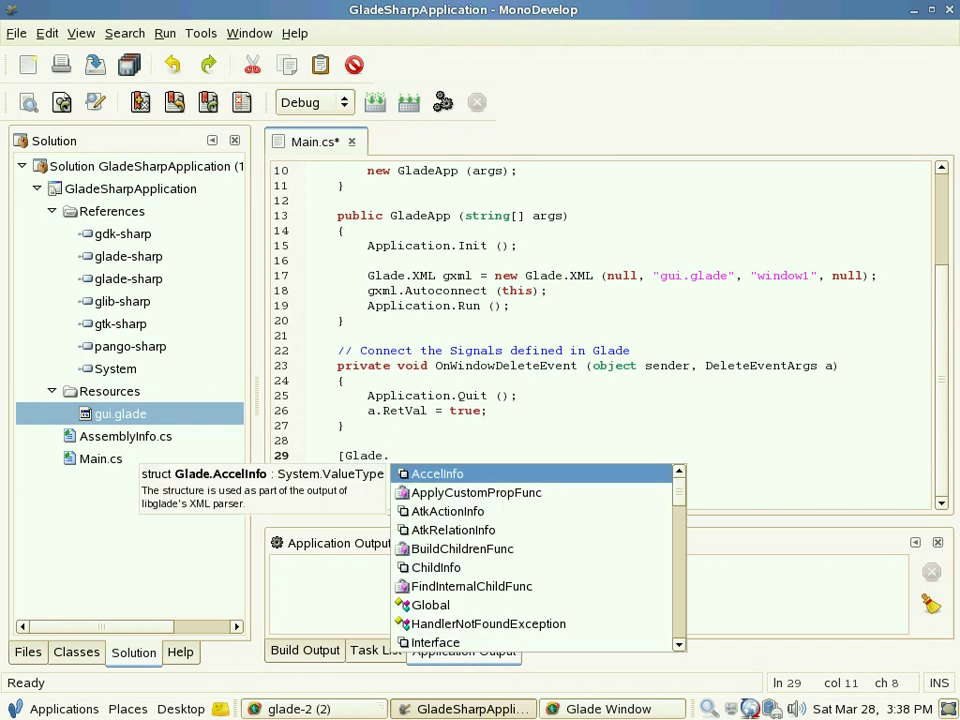
{"action": "type", "text": "W"}
{"action": "key", "text": "Return"}
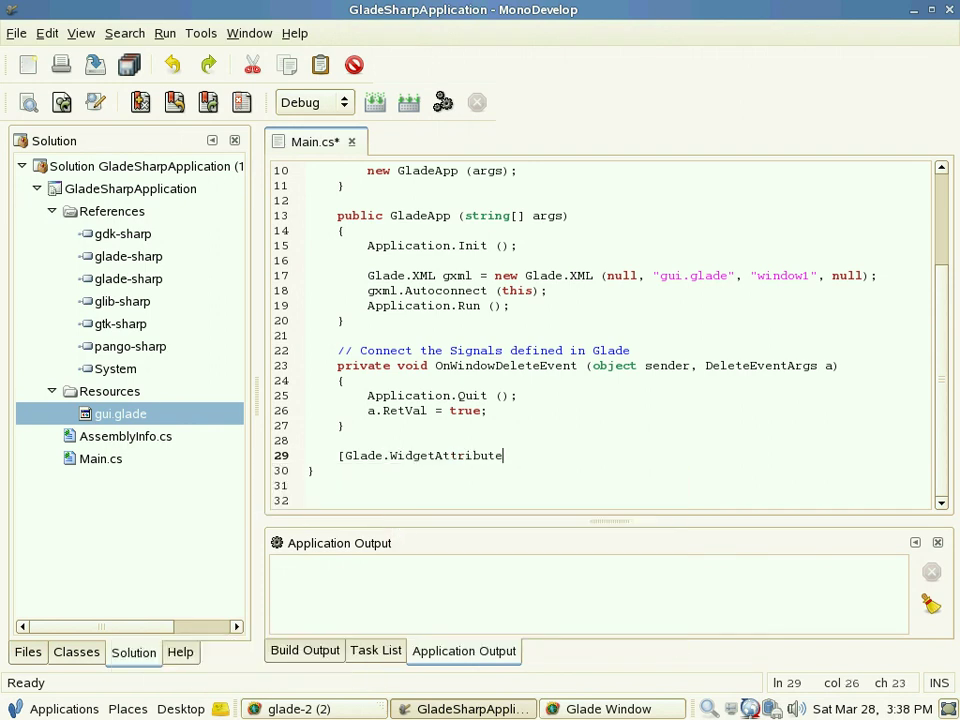
{"action": "type", "text": "]"}
{"action": "key", "text": "Return"}
{"action": "type", "text": "Entry entry1;"}
Step: Declare a [Glade.WidgetAttribute] Button button1; field below it
{"action": "key", "text": "Return"}
{"action": "key", "text": "Return"}
{"action": "type", "text": "["}
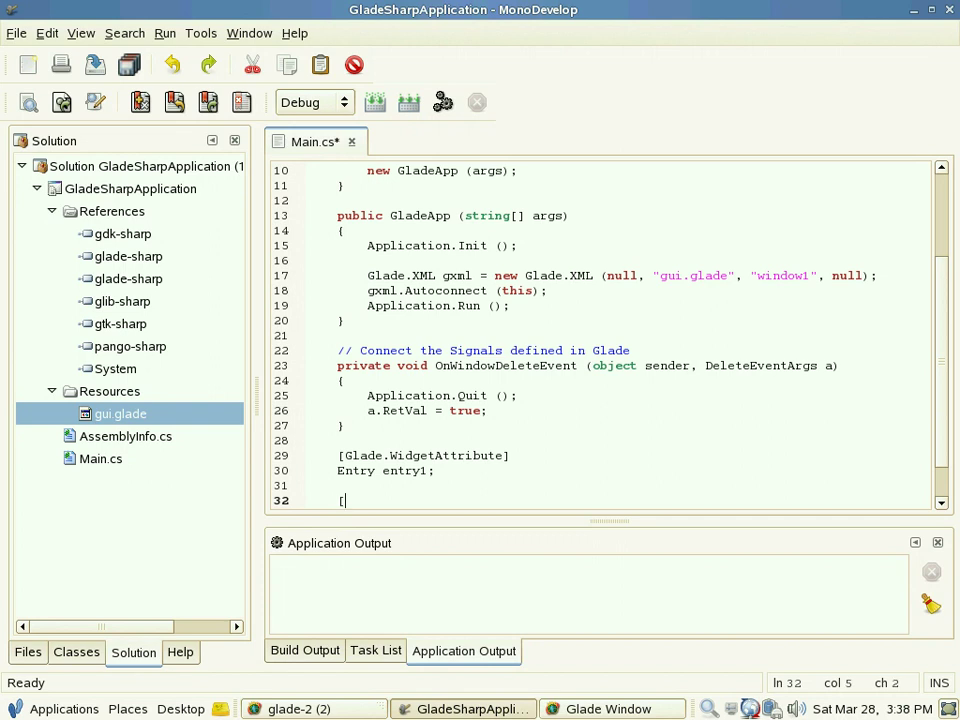
{"action": "scroll", "coordinate": [684, 368], "scroll_direction": "down", "scroll_amount": 1}
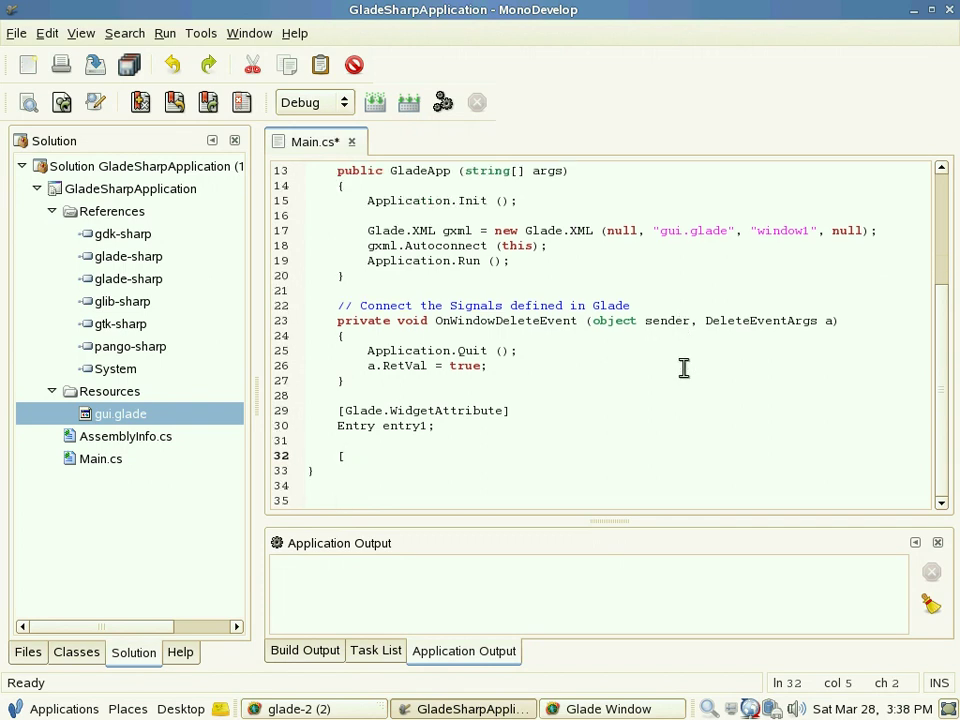
{"action": "type", "text": "Glade.W"}
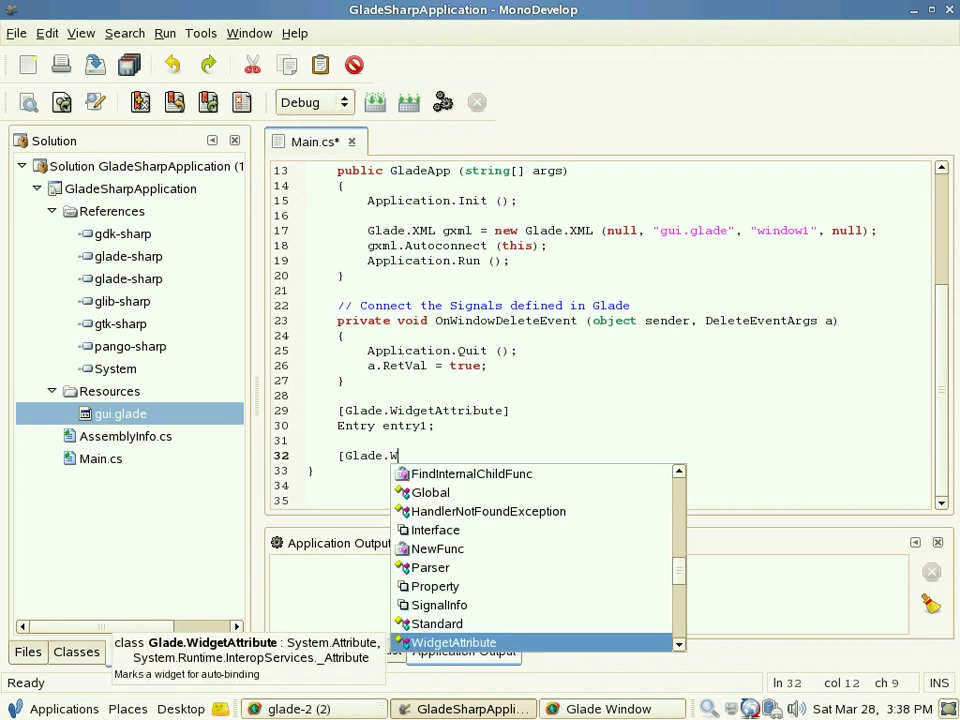
{"action": "key", "text": "Return"}
{"action": "type", "text": "]"}
{"action": "key", "text": "Return"}
{"action": "type", "text": "Button button1;"}
Step: Declare a [Glade.WidgetAttribute] Label label1; field after the button field
{"action": "key", "text": "Return"}
{"action": "key", "text": "Return"}
{"action": "type", "text": "[Glade.W"}
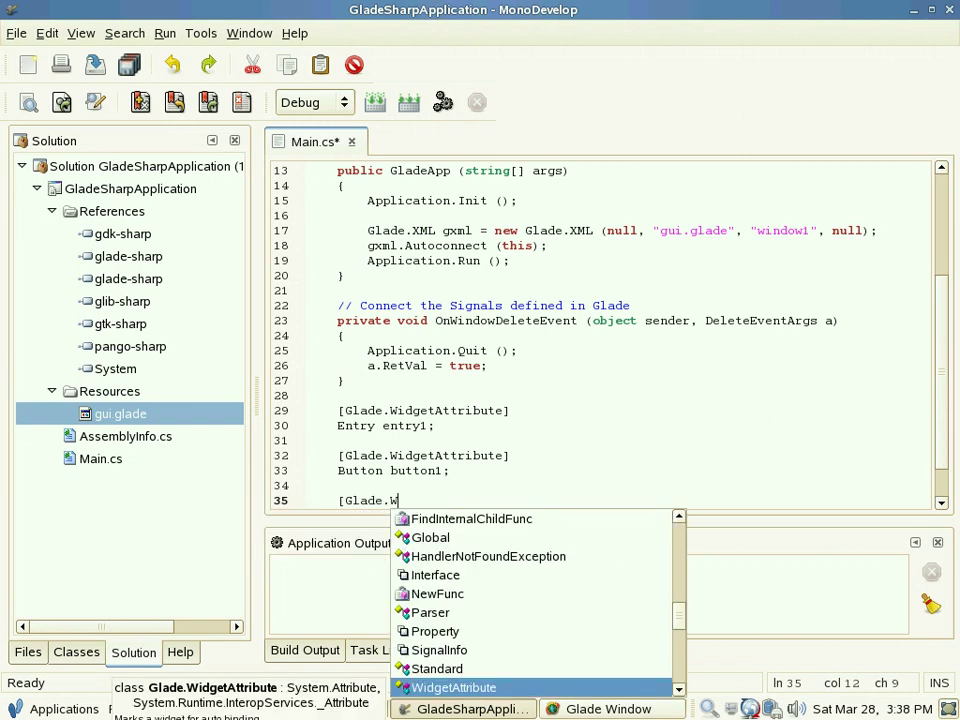
{"action": "key", "text": "Return"}
{"action": "type", "text": "]"}
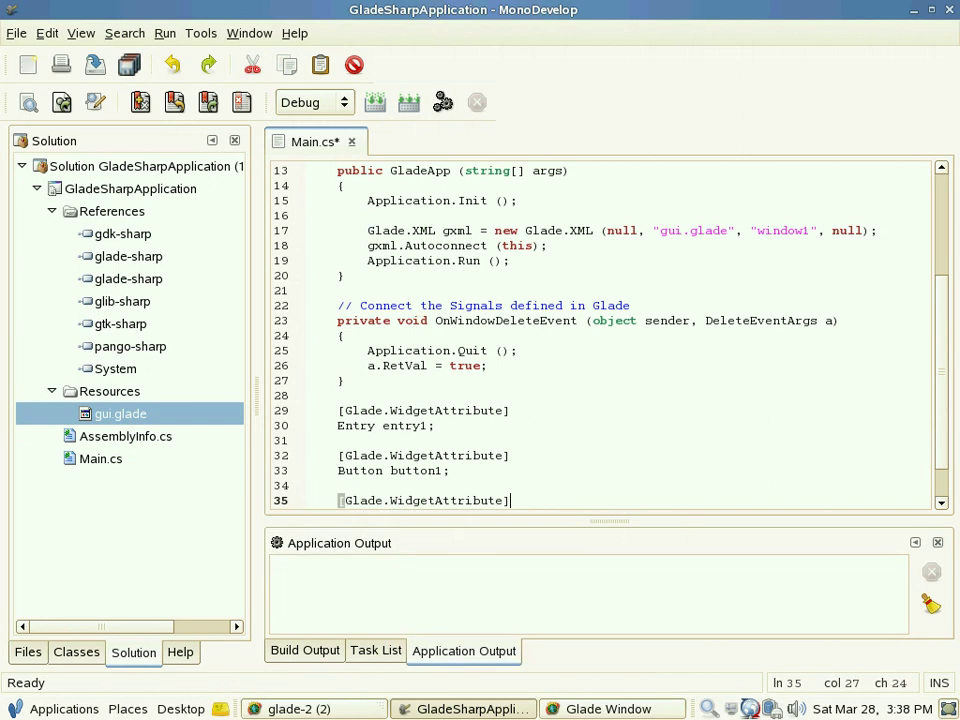
{"action": "key", "text": "Return"}
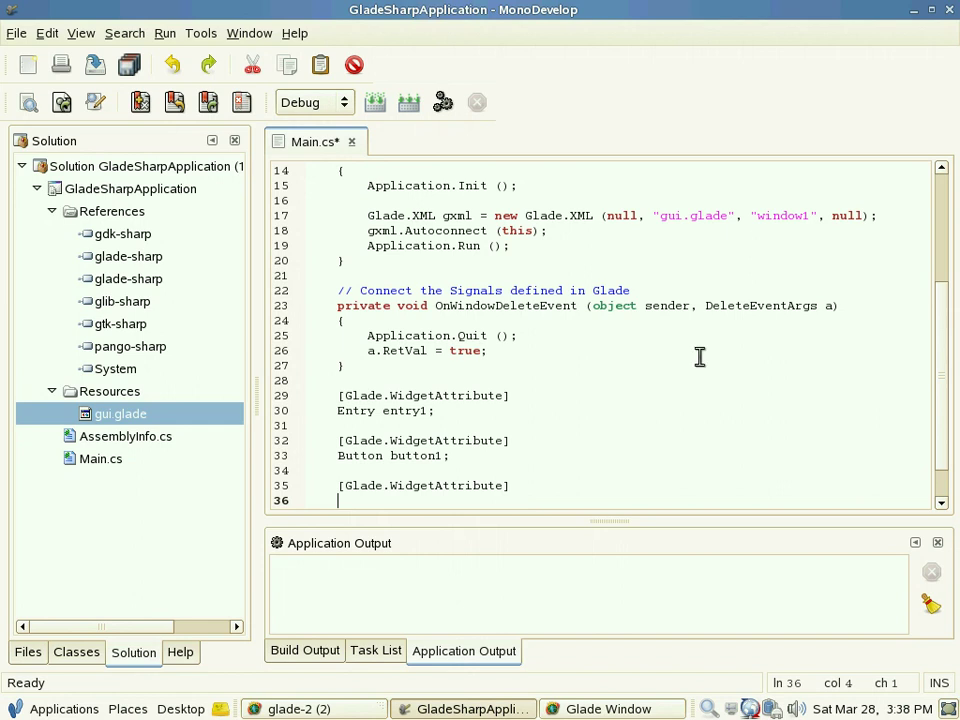
{"action": "scroll", "coordinate": [699, 358], "scroll_direction": "down", "scroll_amount": 1}
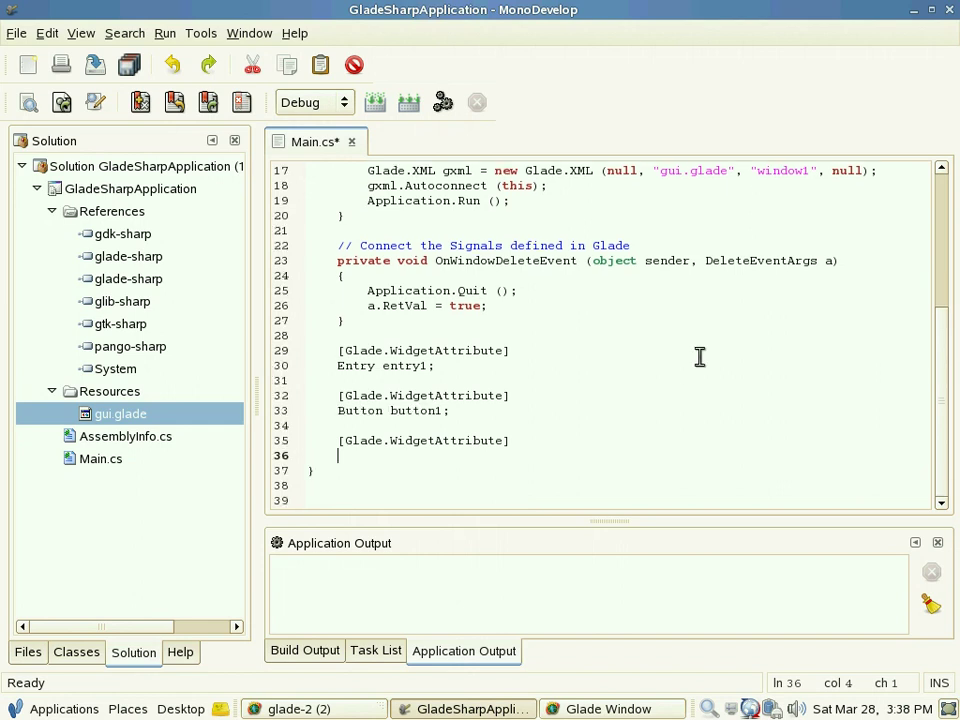
{"action": "type", "text": "Label label1;"}
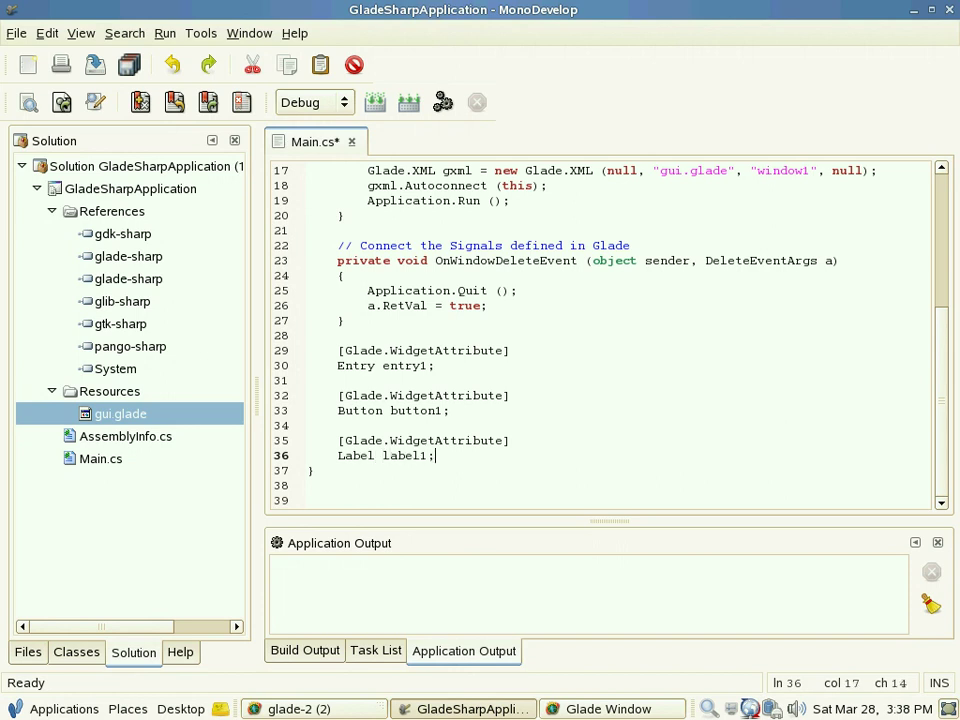
{"action": "key", "text": "Return"}
{"action": "key", "text": "Return"}
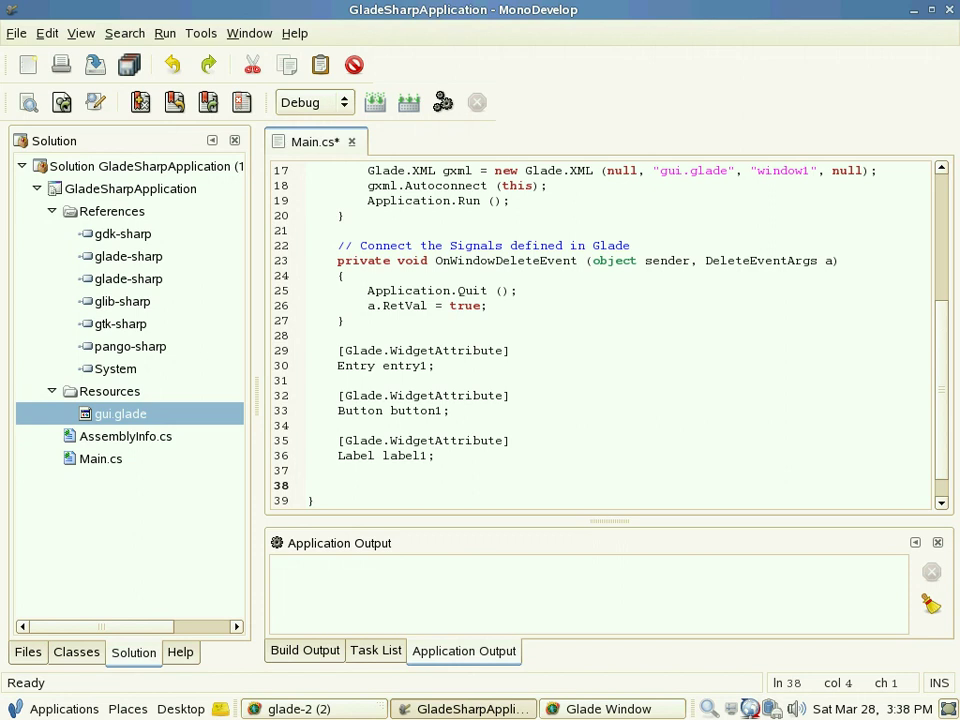
Step: Declare 'private void OnButton1Clicked(object sender, EventArgs e)' with an empty brace body
{"action": "type", "text": "private void"}
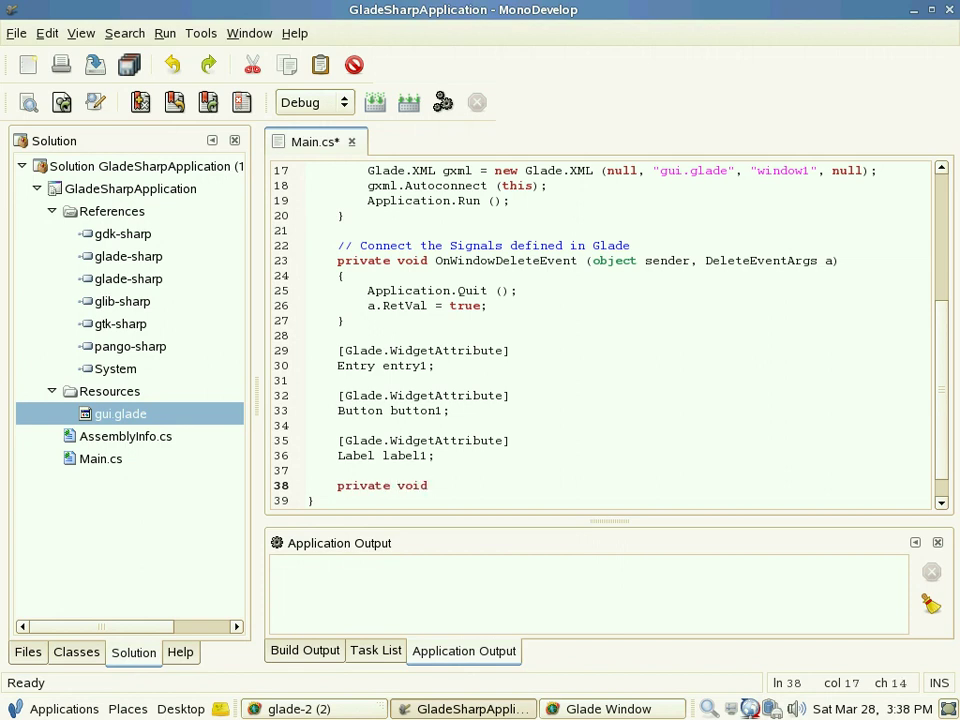
{"action": "right_click", "coordinate": [438, 483]}
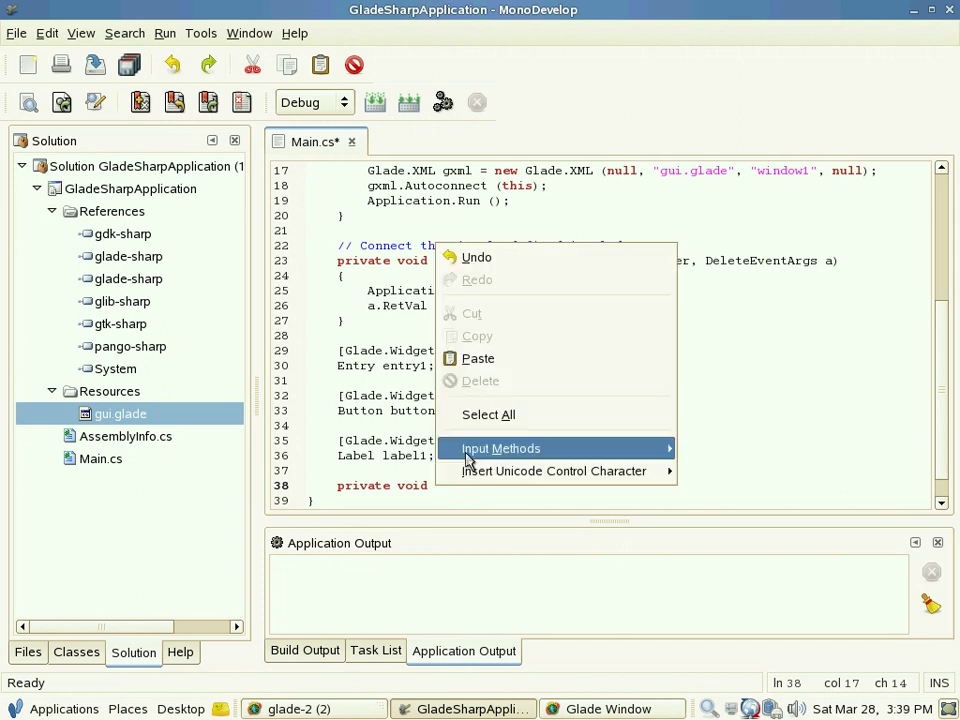
{"action": "left_click", "coordinate": [490, 360]}
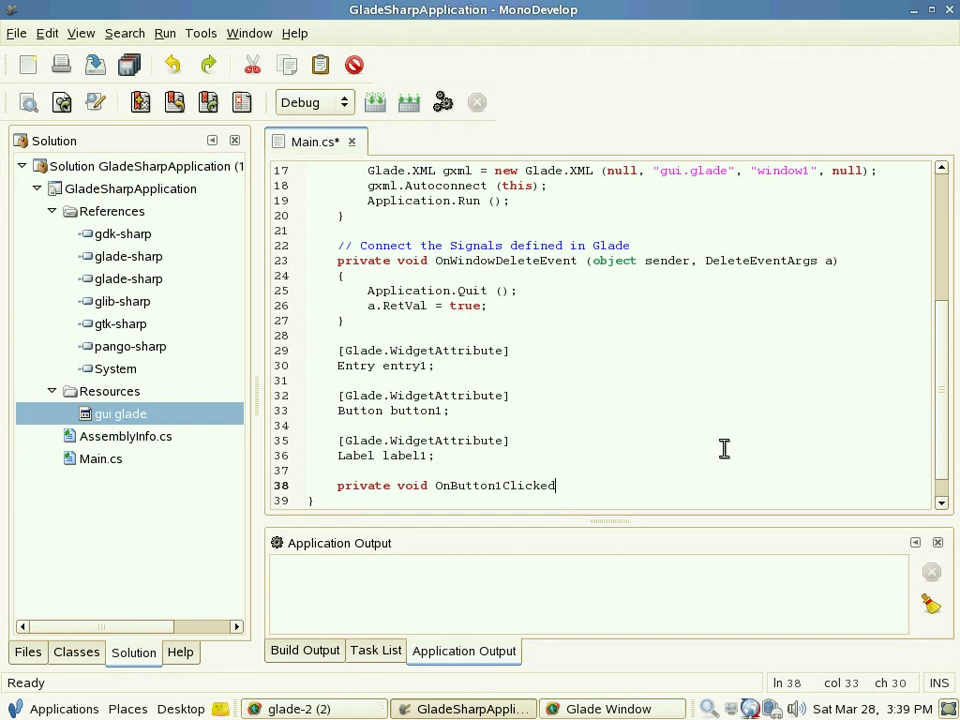
{"action": "type", "text": "(object sender, EventArgs e)"}
{"action": "key", "text": "Return"}
{"action": "type", "text": "{"}
{"action": "key", "text": "Return"}
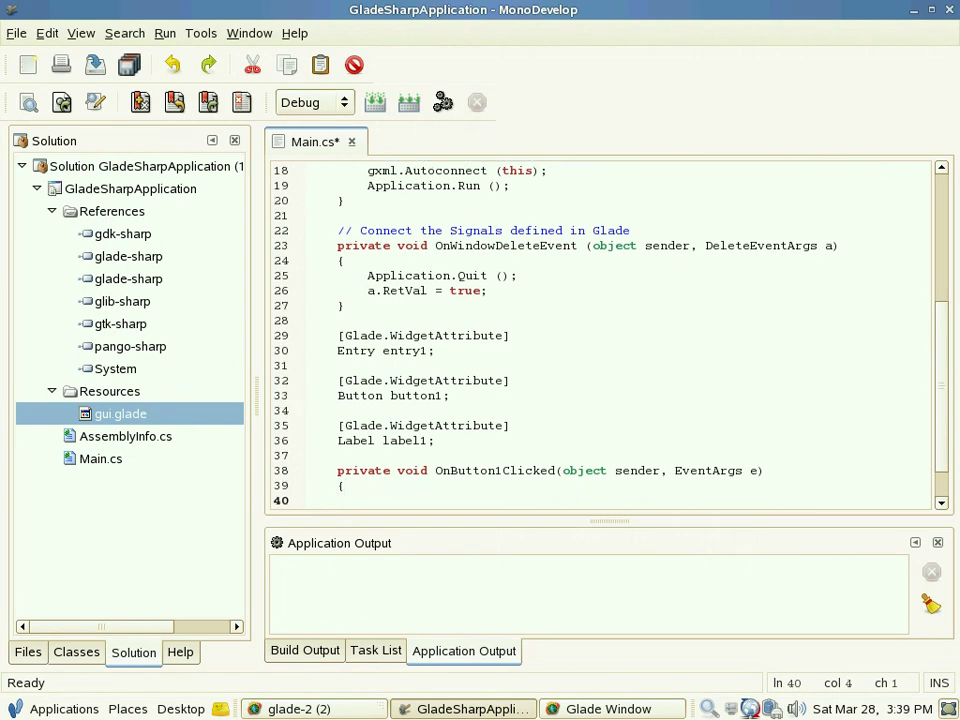
{"action": "type", "text": "}"}
Step: Inside the method, add 'string text = this.entry1.Text;'
{"action": "scroll", "coordinate": [745, 418], "scroll_direction": "down", "scroll_amount": 1}
{"action": "key", "text": "Up"}
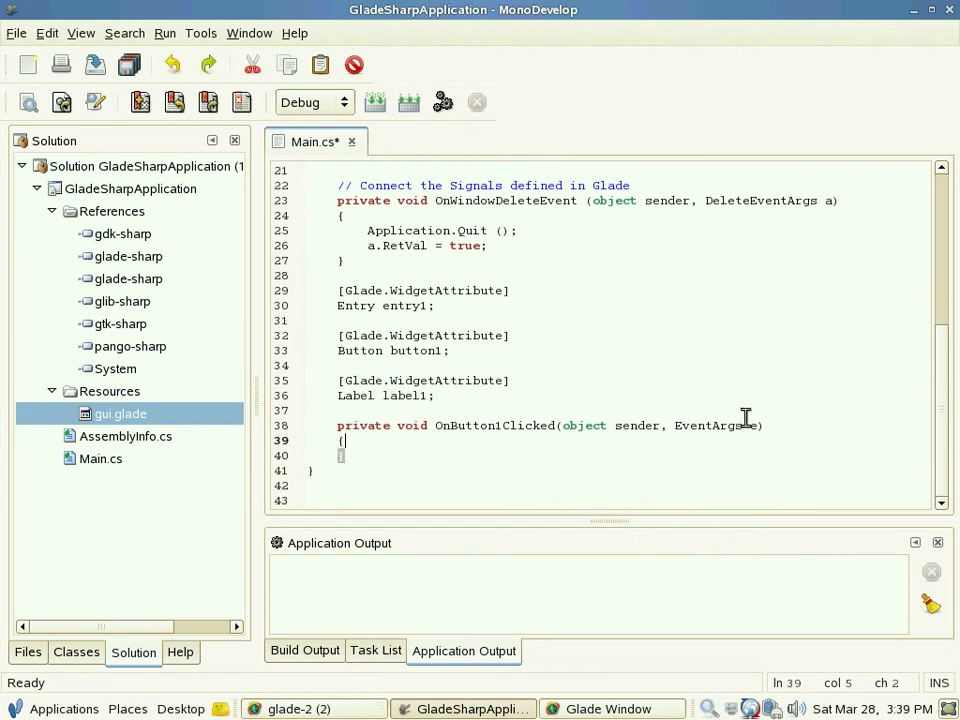
{"action": "key", "text": "Return"}
{"action": "key", "text": "Tab"}
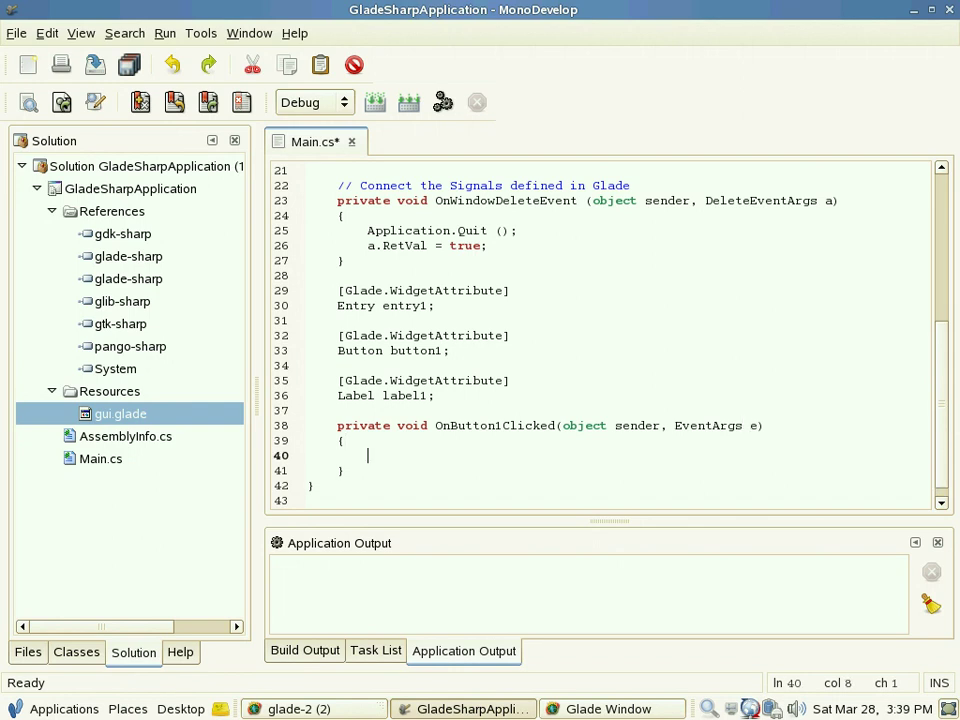
{"action": "type", "text": "string text "}
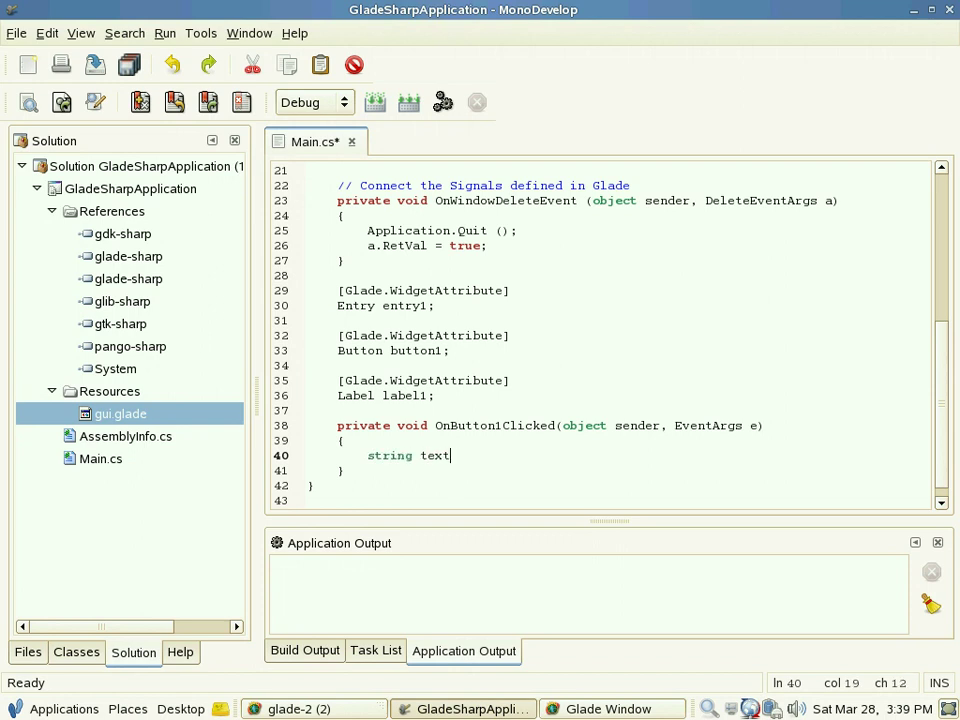
{"action": "type", "text": "= this."}
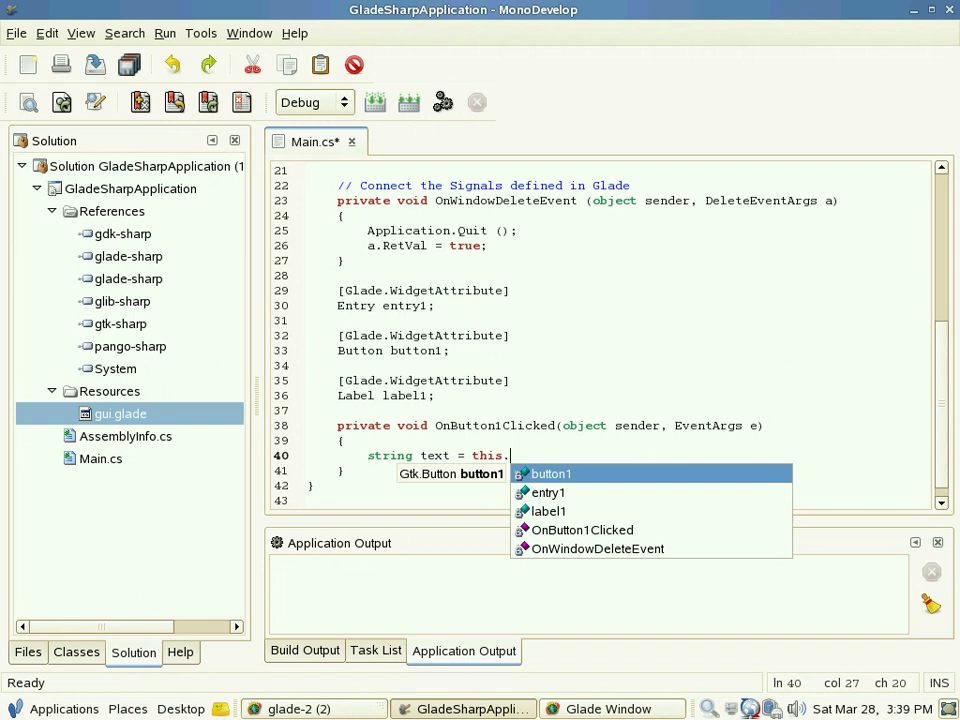
{"action": "key", "text": "Down"}
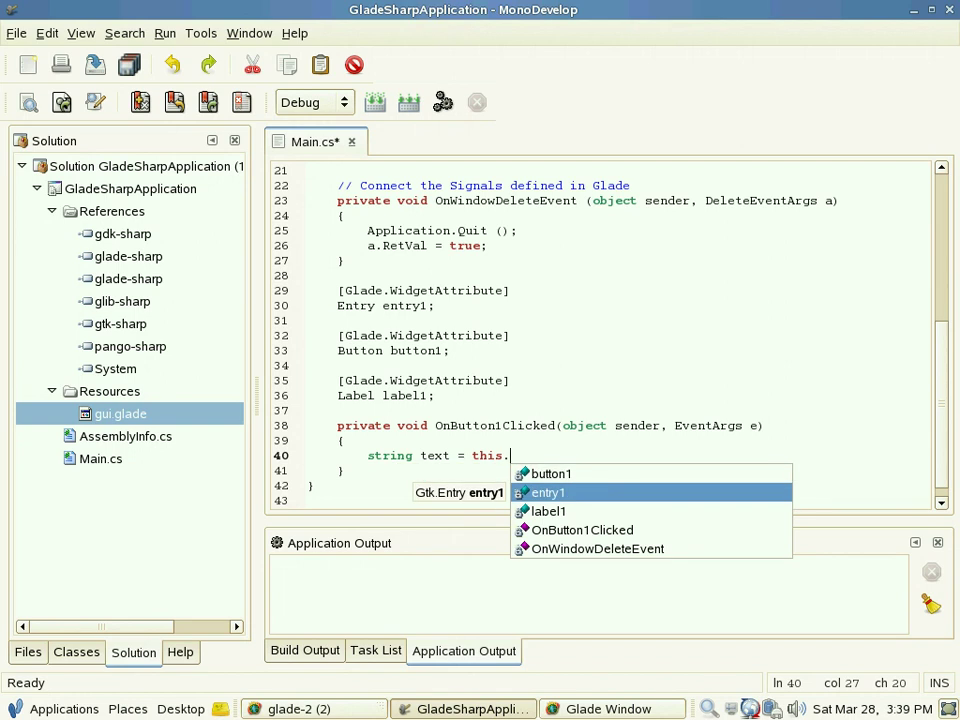
{"action": "key", "text": "Return"}
{"action": "type", "text": ".Te"}
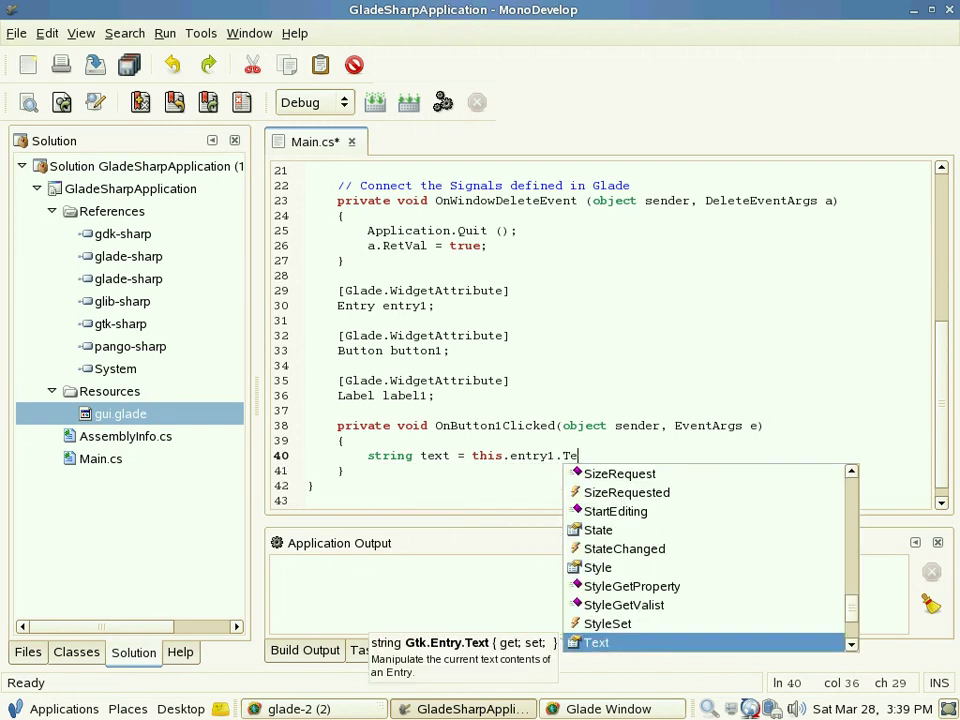
{"action": "key", "text": "Return"}
{"action": "type", "text": ";"}
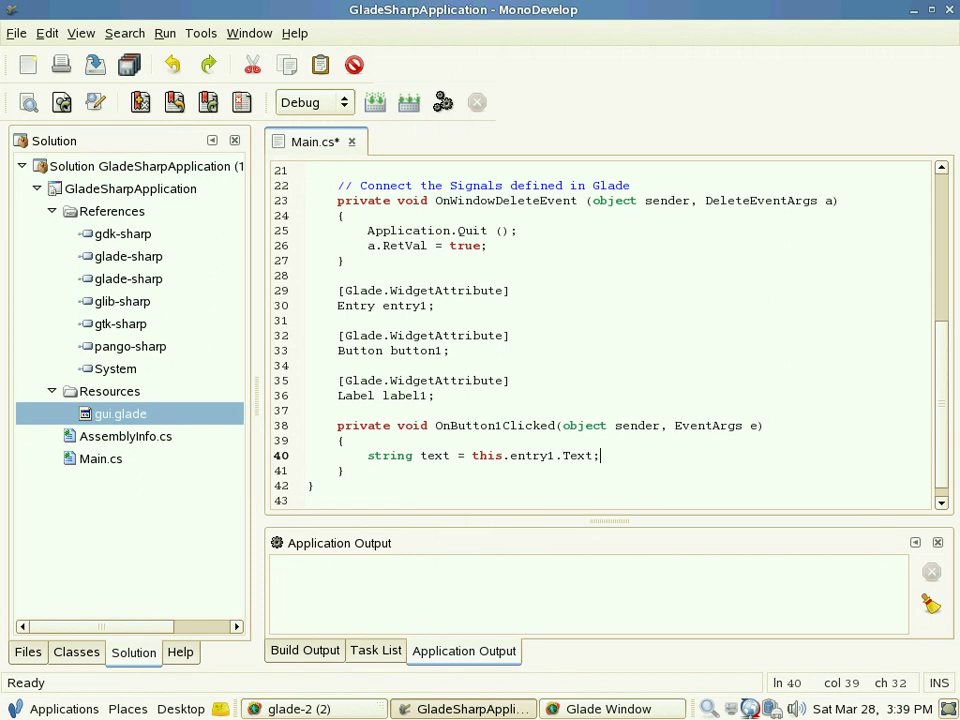
Step: Add an 'if (text.Trim() != "")' block with braces below the assignment
{"action": "scroll", "coordinate": [600, 330], "scroll_direction": "down", "scroll_amount": 1}
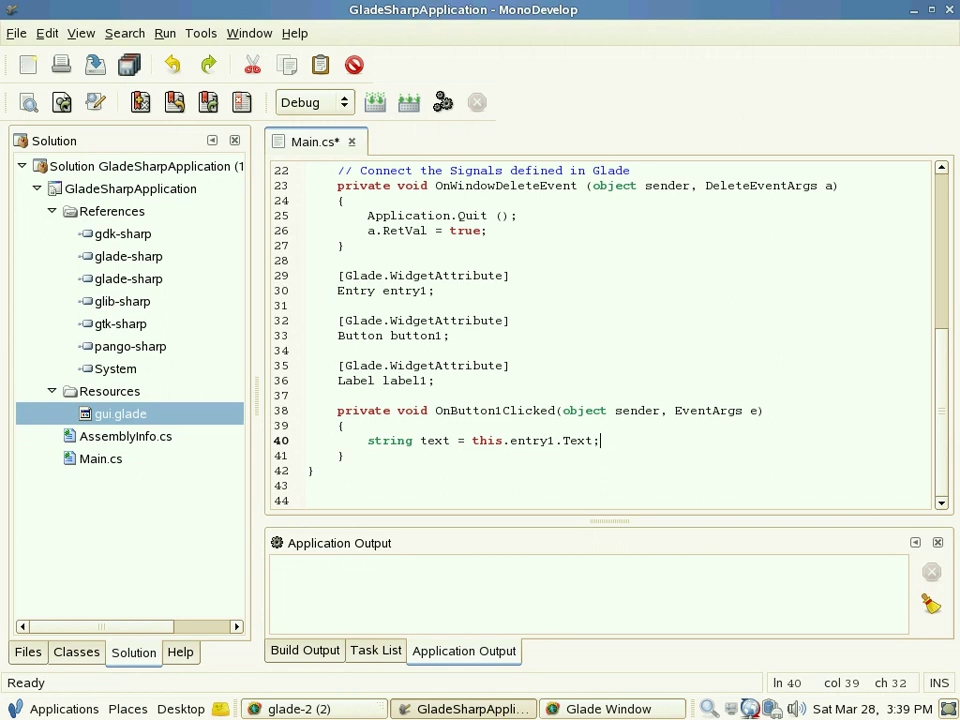
{"action": "key", "text": "Return"}
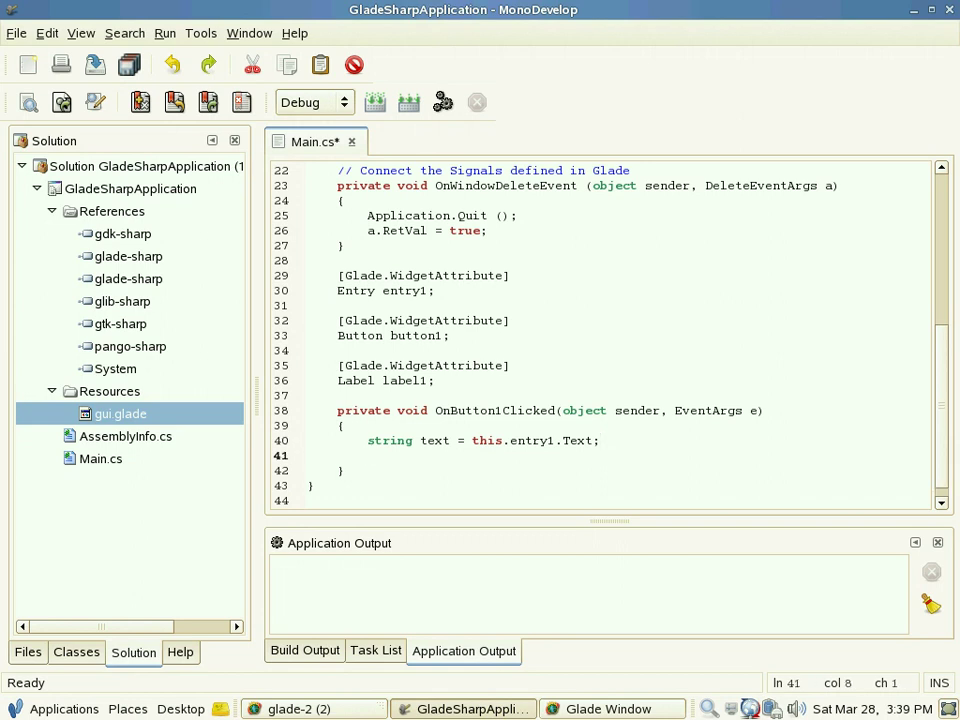
{"action": "key", "text": "Return"}
{"action": "type", "text": "if ("}
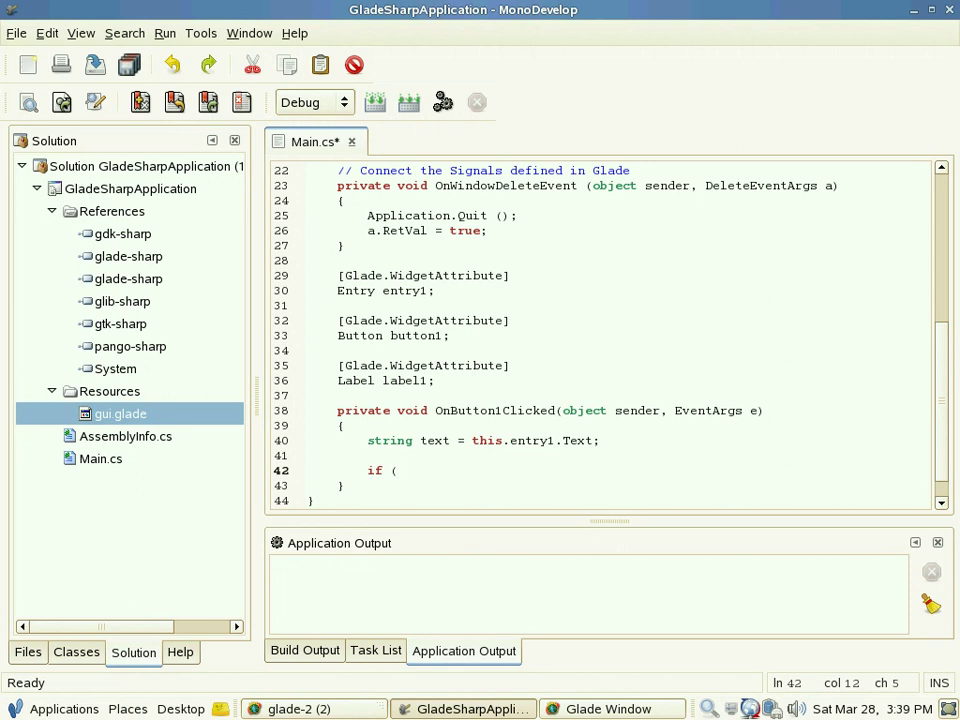
{"action": "type", "text": "text.Tri"}
{"action": "key", "text": "Return"}
{"action": "type", "text": "() !="}
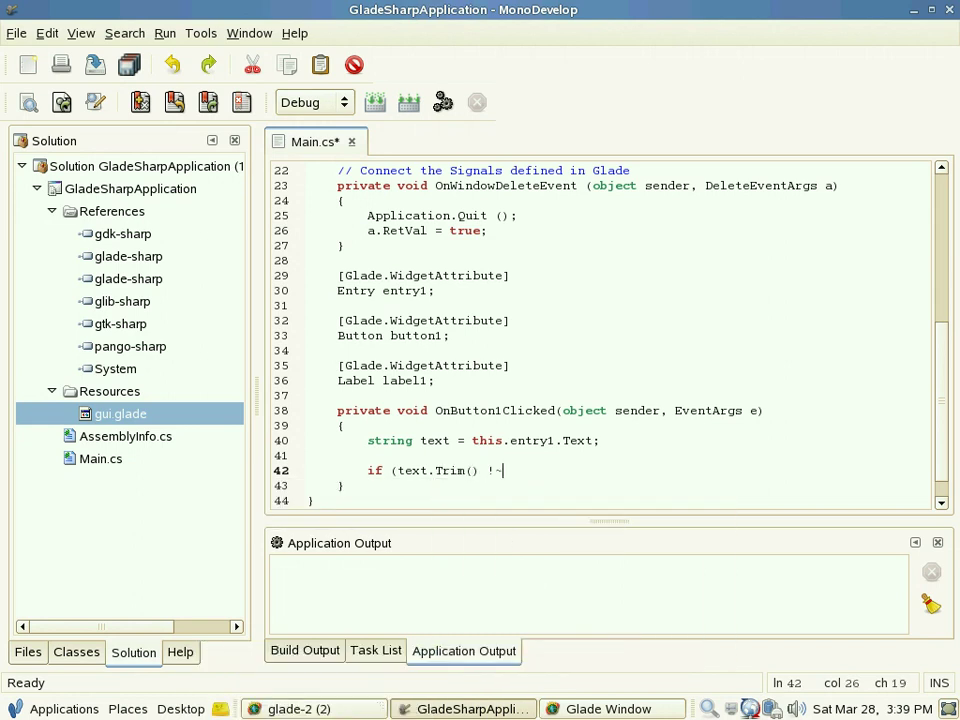
{"action": "key", "text": "BackSpace"}
{"action": "type", "text": "= \"\")"}
{"action": "key", "text": "Return"}
{"action": "type", "text": "{"}
{"action": "key", "text": "Return"}
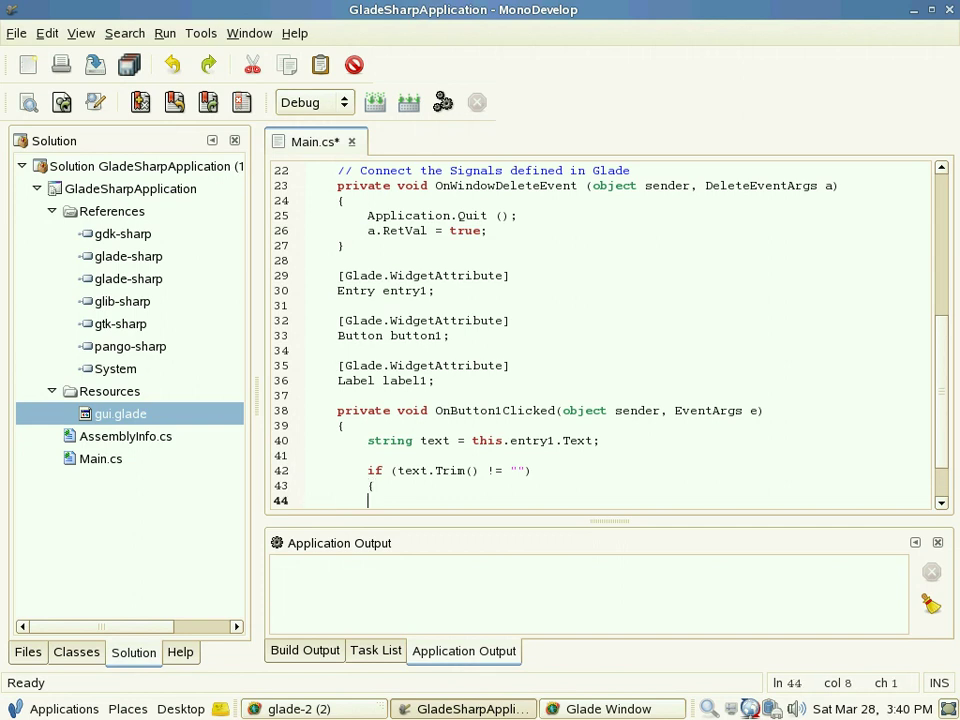
{"action": "type", "text": "}"}
Step: Remove the extra closing brace and write 'this.label1.Text = text;' inside the if block
{"action": "left_click", "coordinate": [373, 485]}
{"action": "key", "text": "Down"}
{"action": "key", "text": "BackSpace"}
{"action": "scroll", "coordinate": [760, 328], "scroll_direction": "down", "scroll_amount": 2}
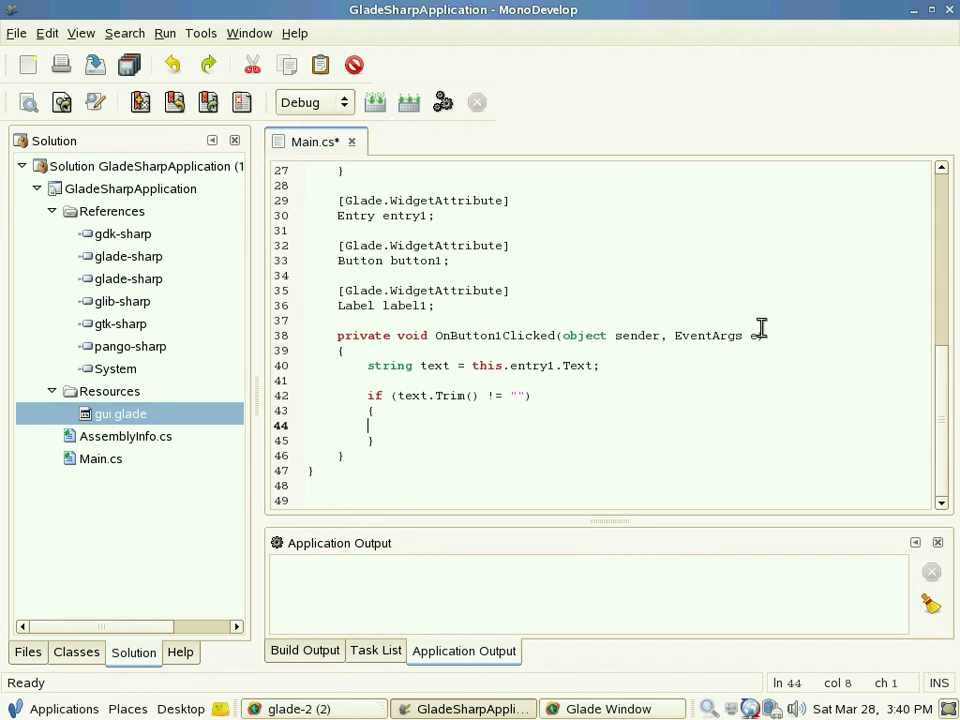
{"action": "key", "text": "Tab"}
{"action": "type", "text": "this."}
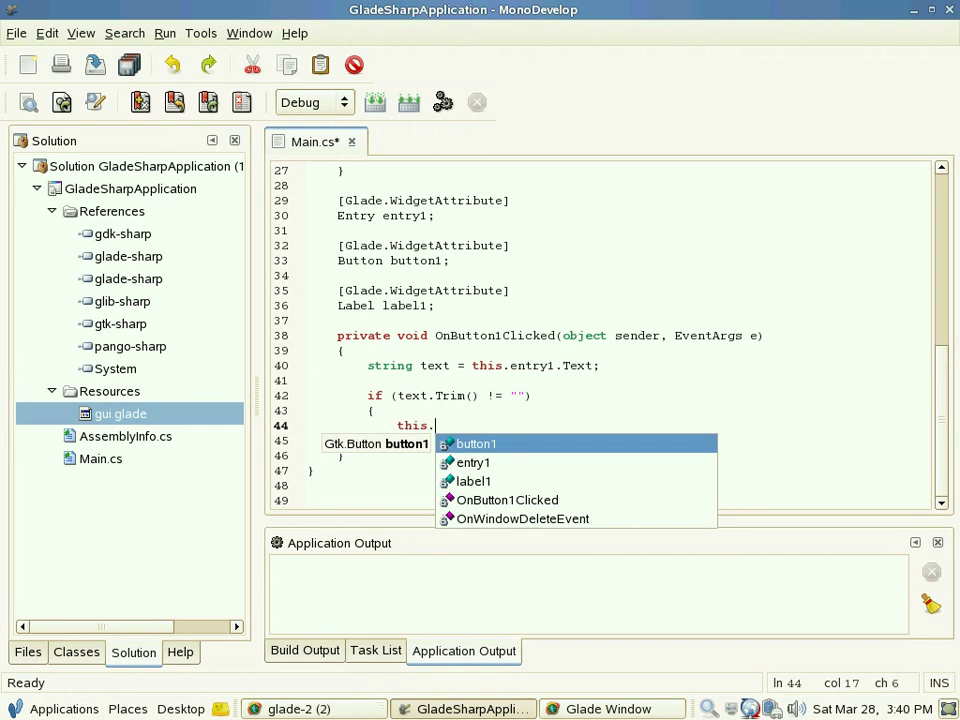
{"action": "key", "text": "Down"}
{"action": "key", "text": "Down"}
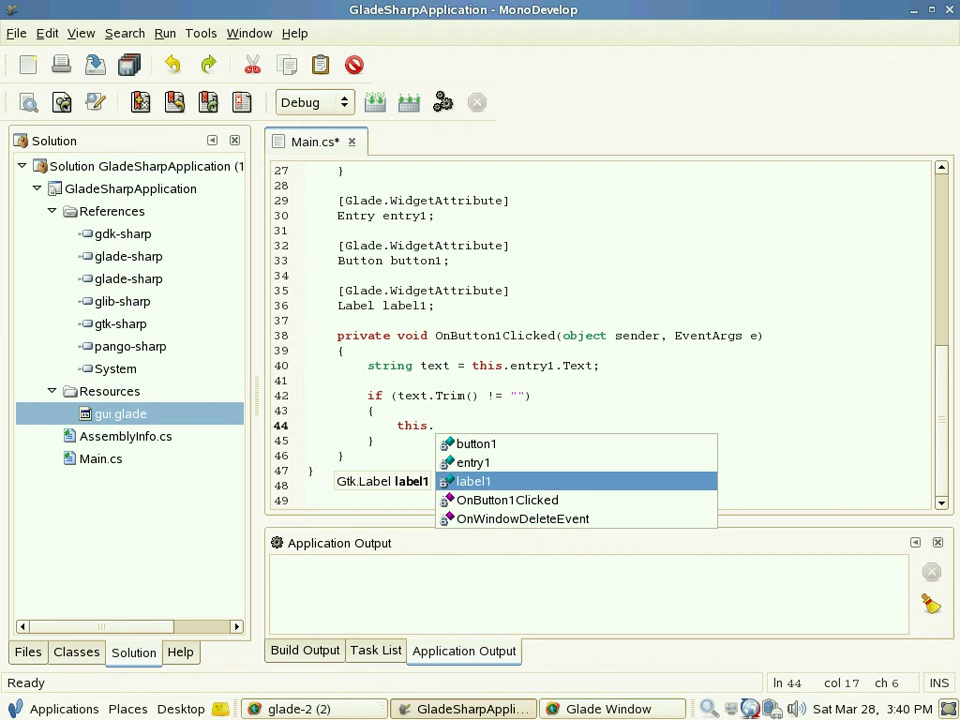
{"action": "key", "text": "Return"}
{"action": "type", "text": ".T"}
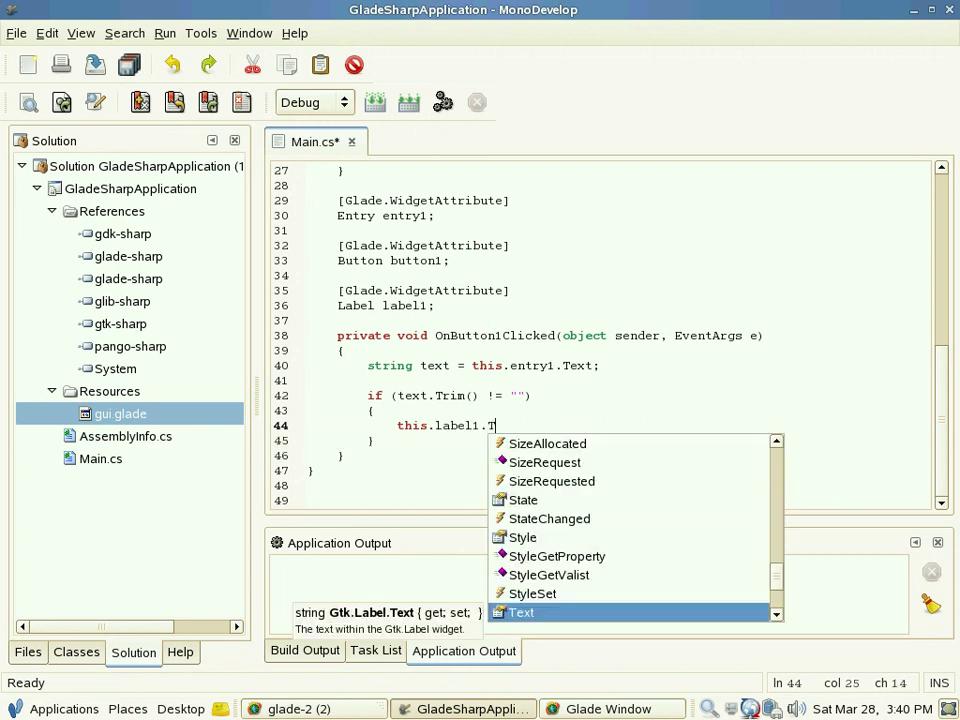
{"action": "key", "text": "Return"}
{"action": "type", "text": "="}
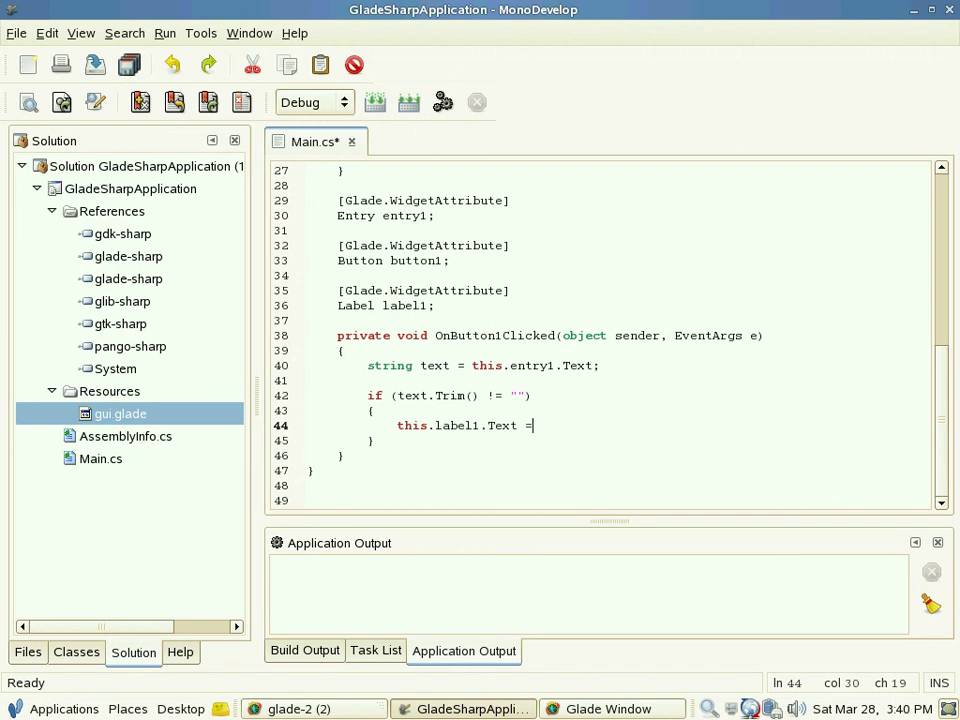
{"action": "type", "text": " text;"}
Step: Build and run the app, then show 'Hello' and 'This is a line of text' in the label
{"action": "left_click", "coordinate": [444, 104]}
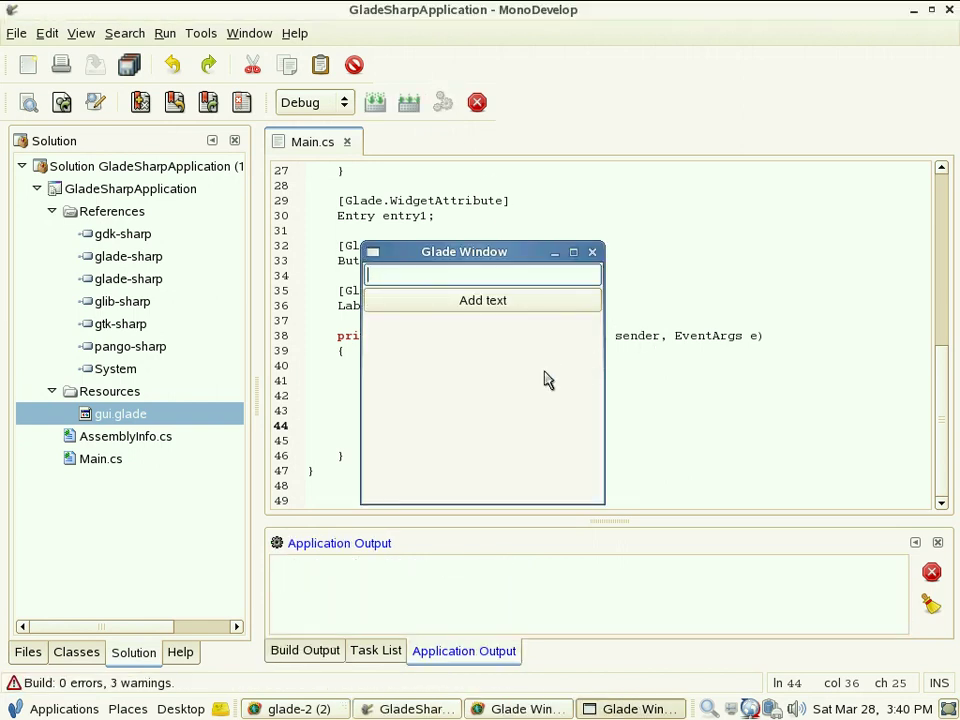
{"action": "type", "text": "Hello"}
{"action": "left_click", "coordinate": [497, 302]}
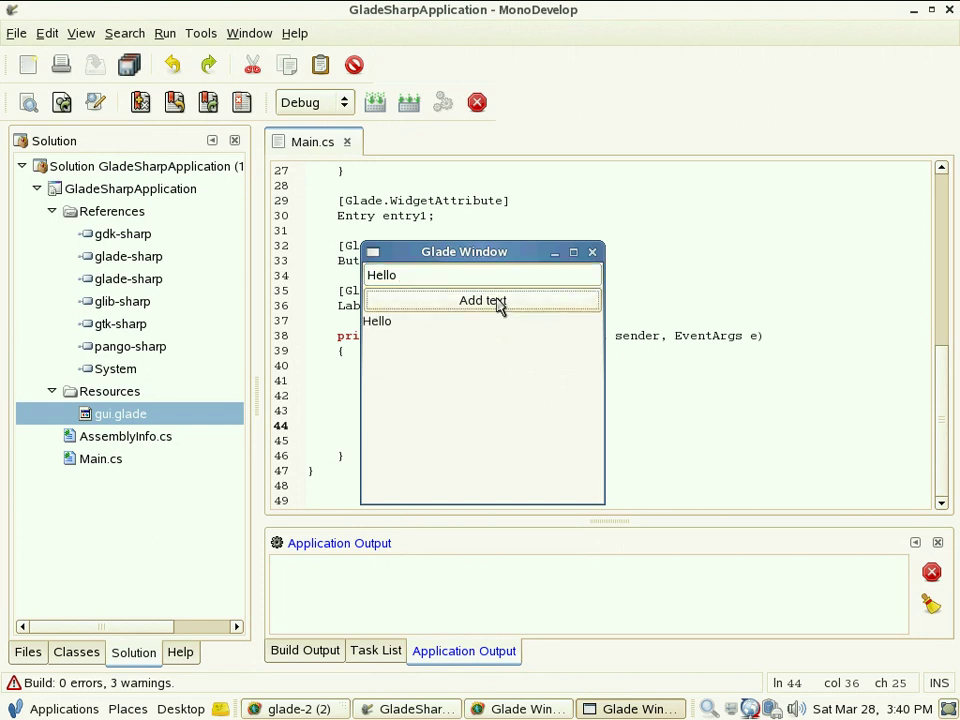
{"action": "double_click", "coordinate": [428, 272]}
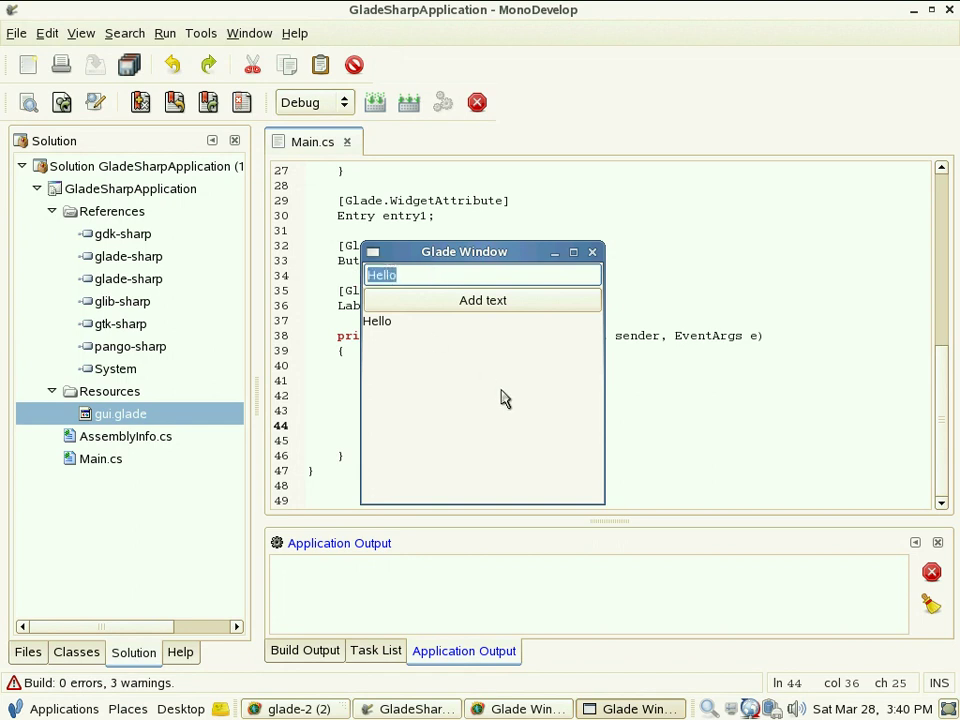
{"action": "type", "text": "This is a line of text"}
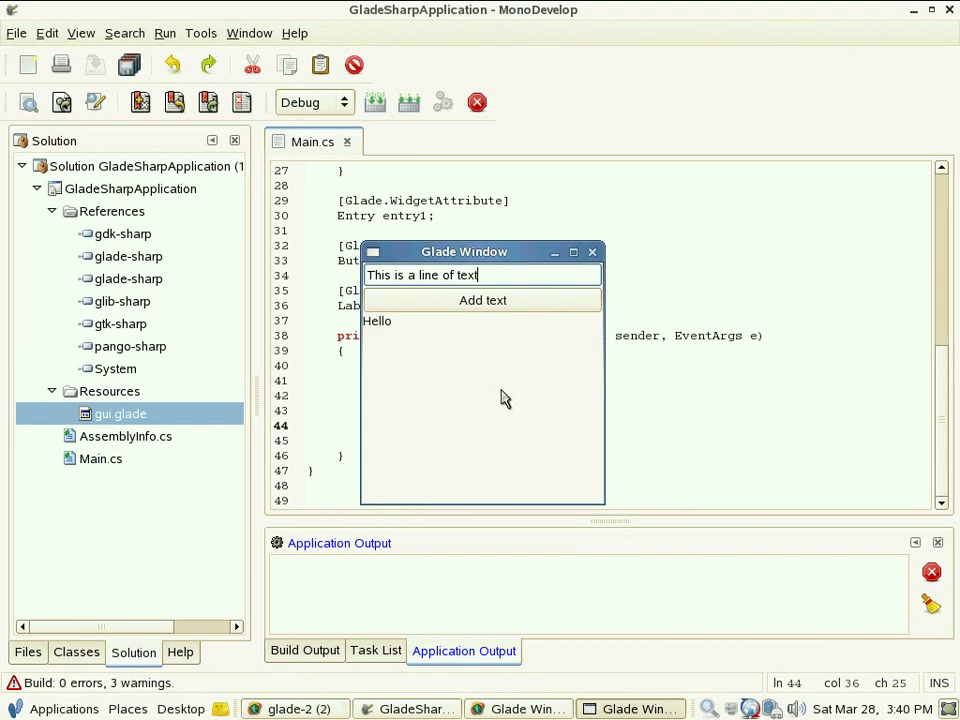
{"action": "left_click", "coordinate": [476, 308]}
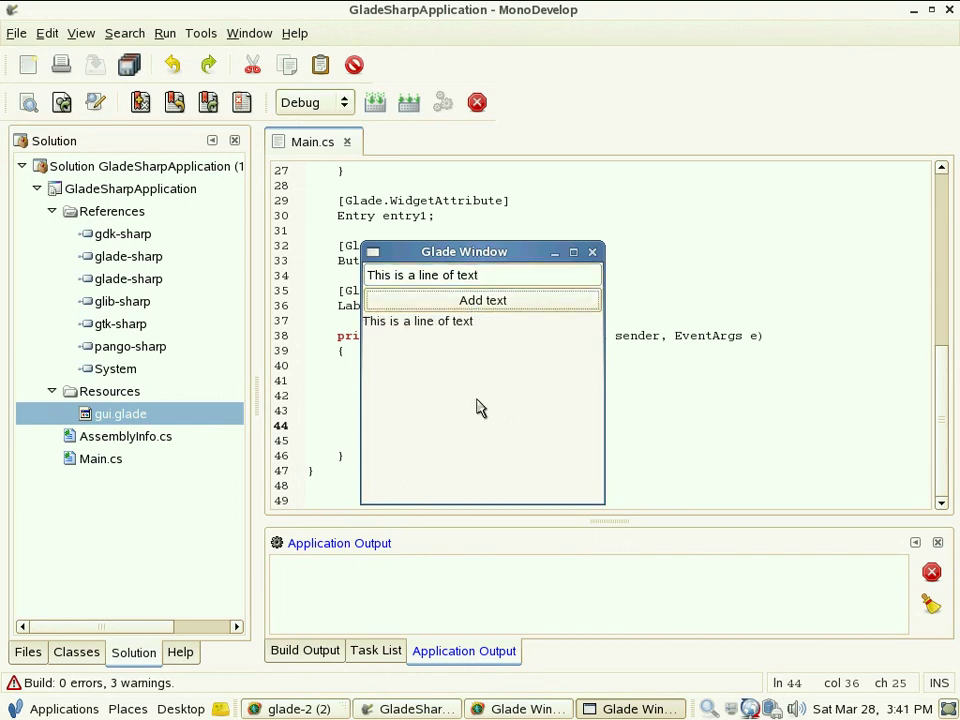
Step: Show 'This is another line of text' and 'This is yet another line of text', then close the app
{"action": "left_click_drag", "start_coordinate": [493, 275], "coordinate": [366, 280]}
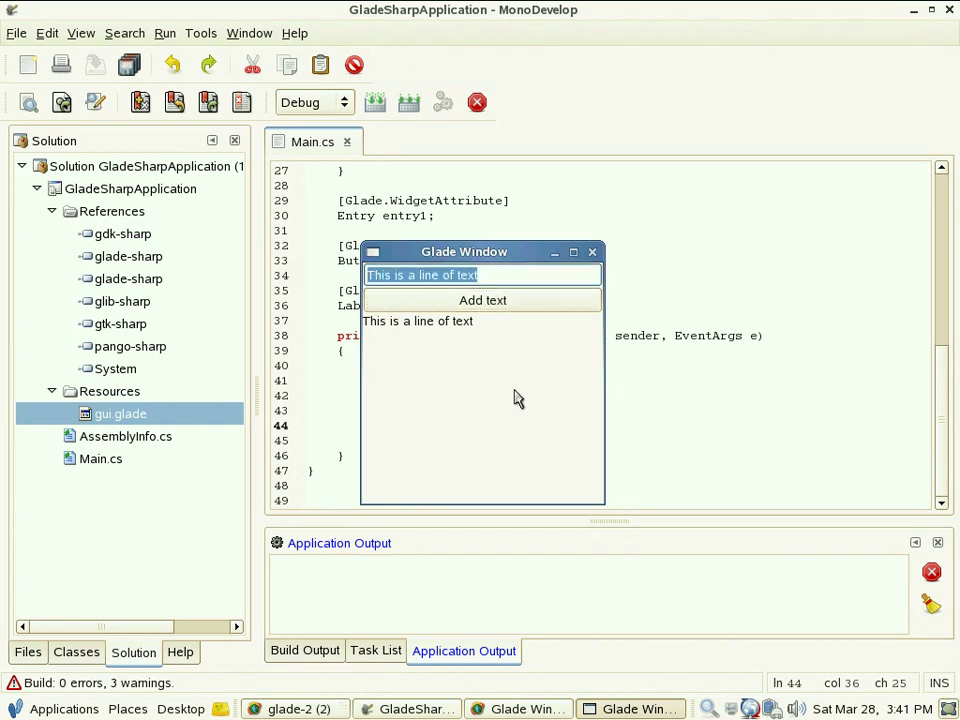
{"action": "type", "text": "This is anothe"}
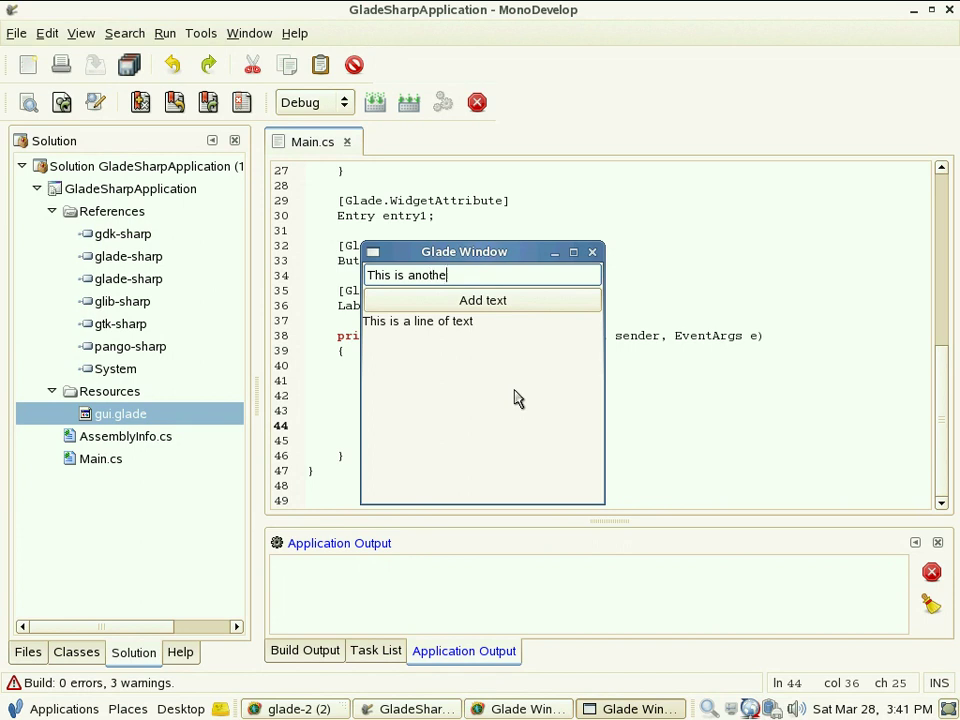
{"action": "type", "text": "r line of text"}
{"action": "left_click", "coordinate": [485, 300]}
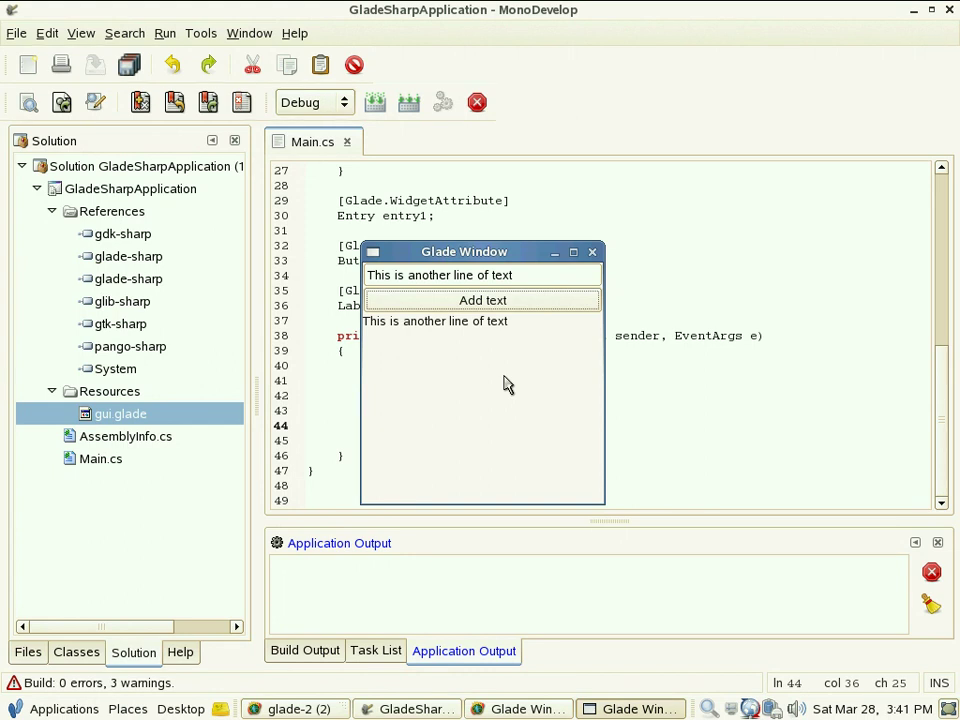
{"action": "left_click", "coordinate": [536, 274]}
{"action": "triple_click", "coordinate": [367, 277]}
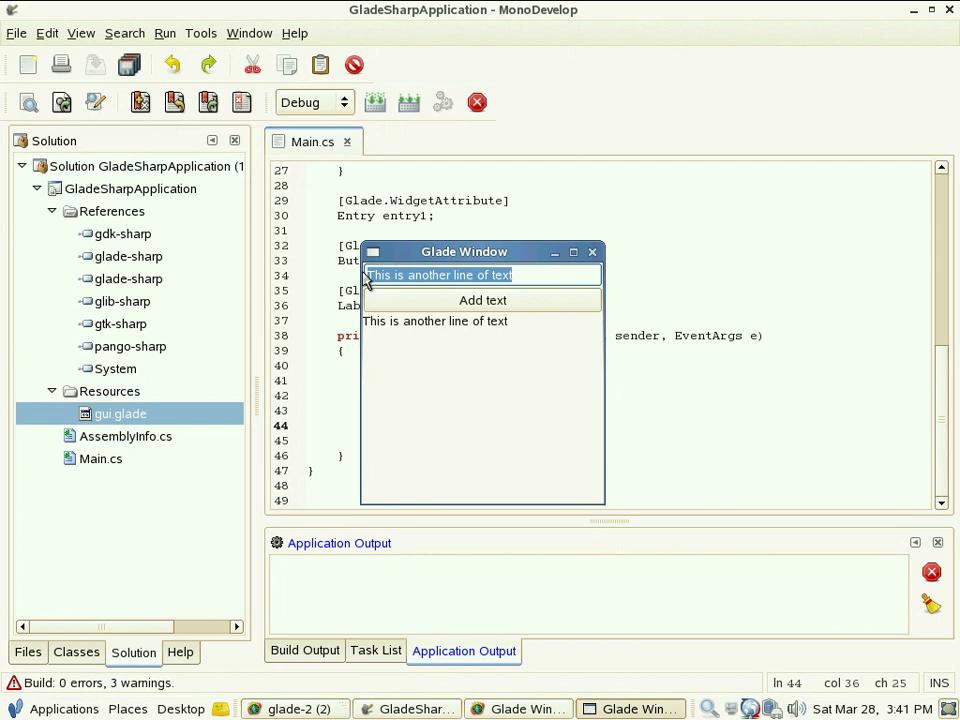
{"action": "type", "text": "Thi"}
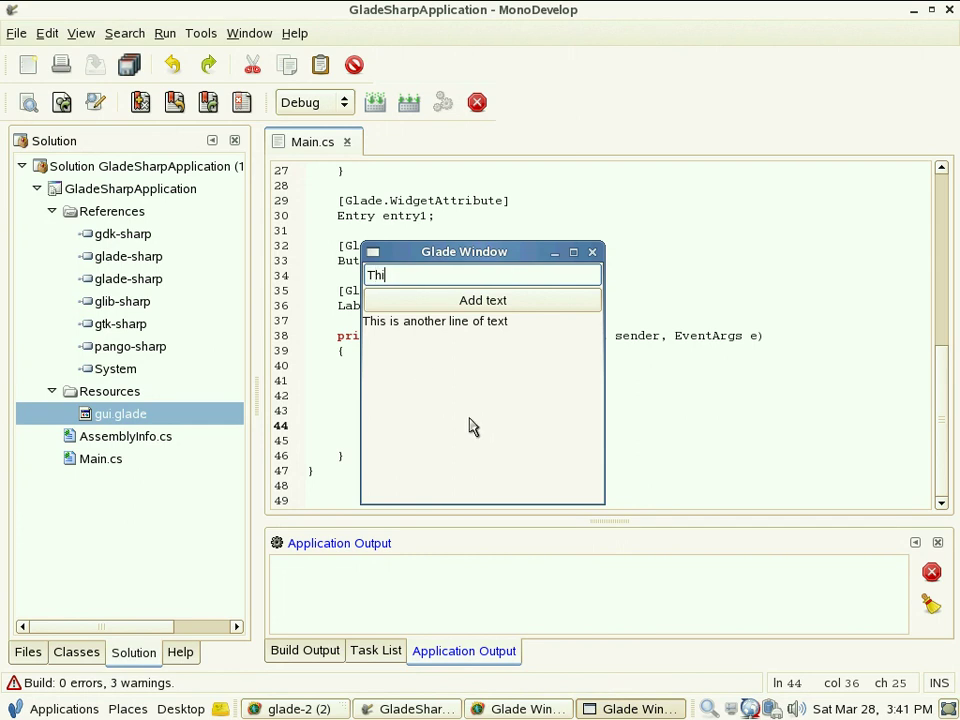
{"action": "type", "text": "s is yet another line of text"}
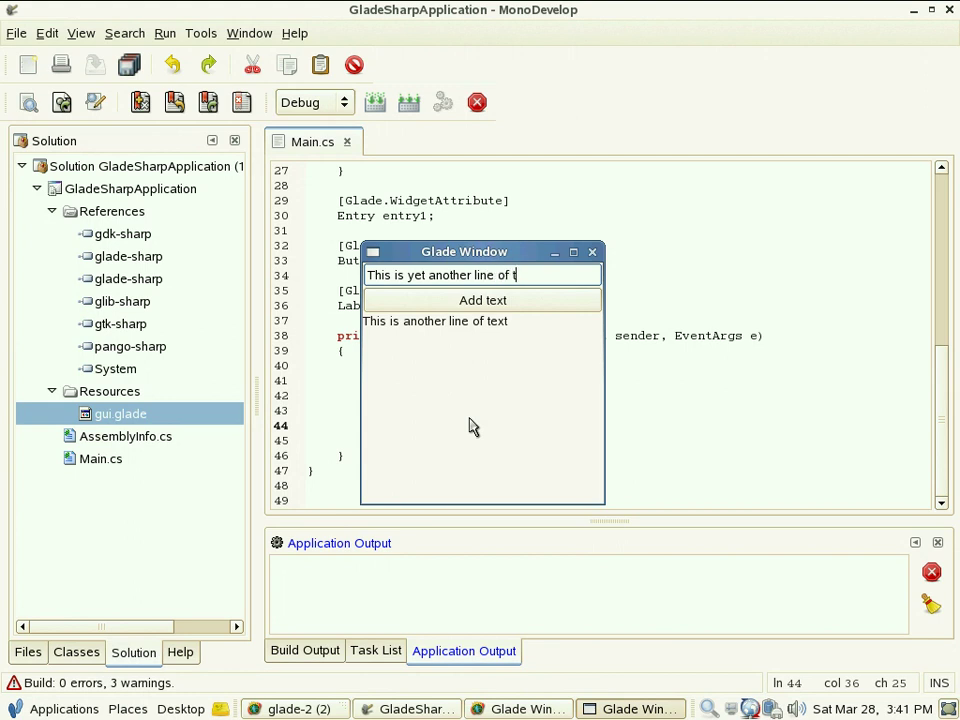
{"action": "left_click", "coordinate": [525, 302]}
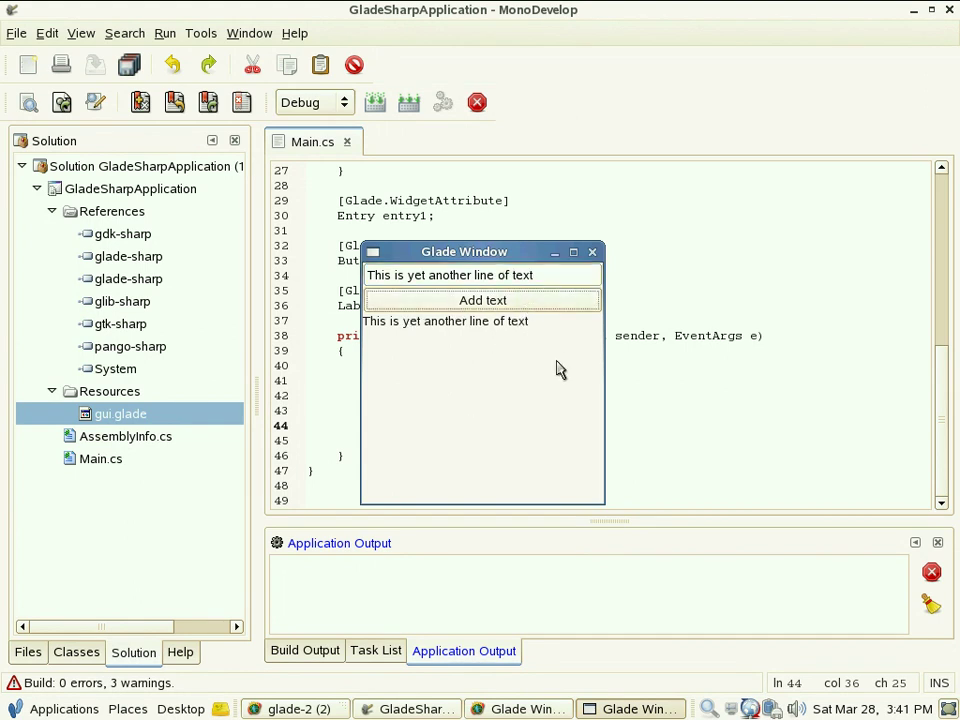
{"action": "left_click", "coordinate": [592, 252]}
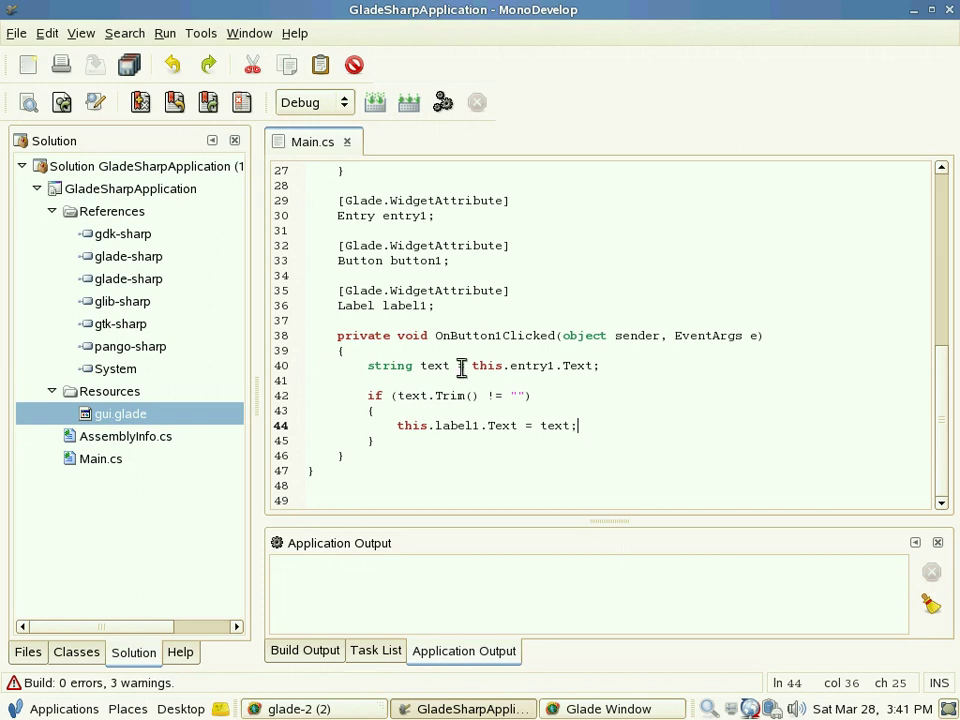
Step: Use File > Close Solution on GladeSharpApplication, then File > Quit to exit MonoDevelop
{"action": "left_click", "coordinate": [18, 38]}
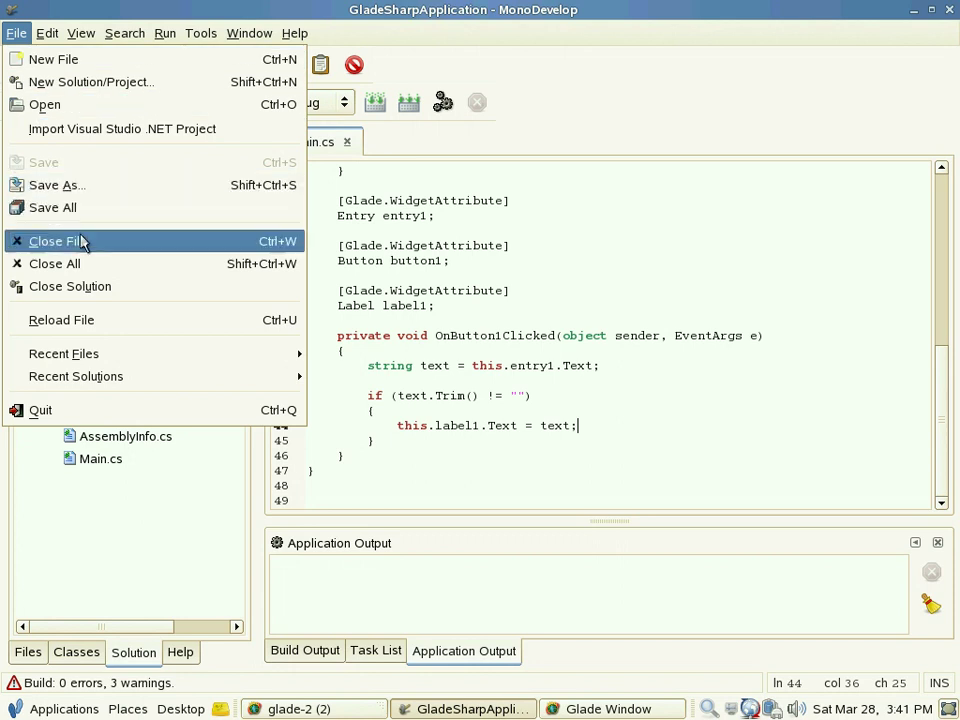
{"action": "left_click", "coordinate": [100, 294]}
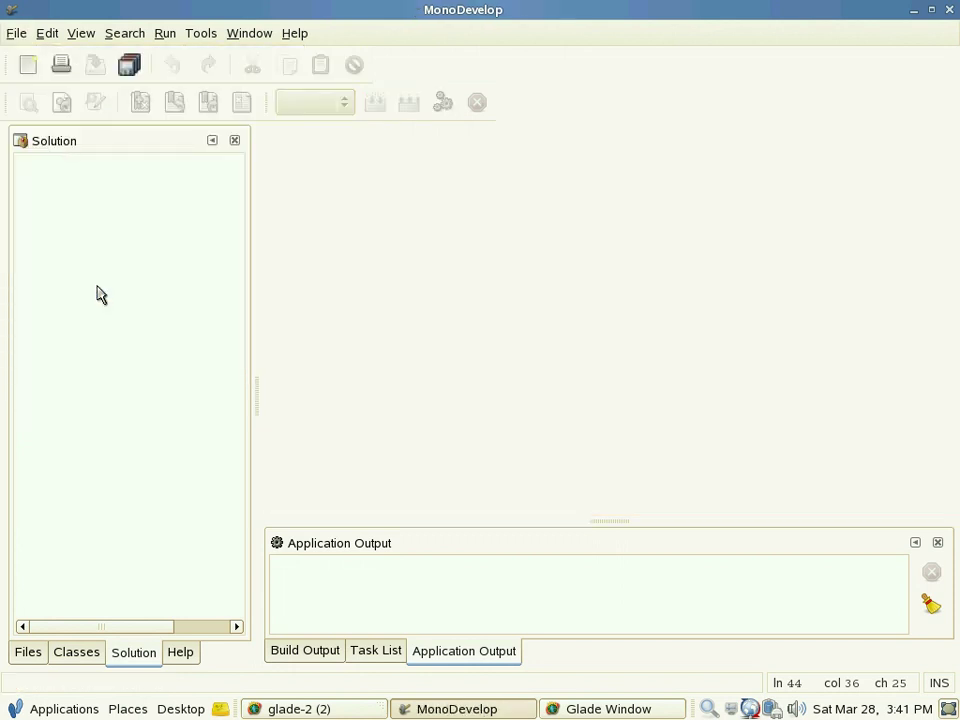
{"action": "left_click", "coordinate": [16, 36]}
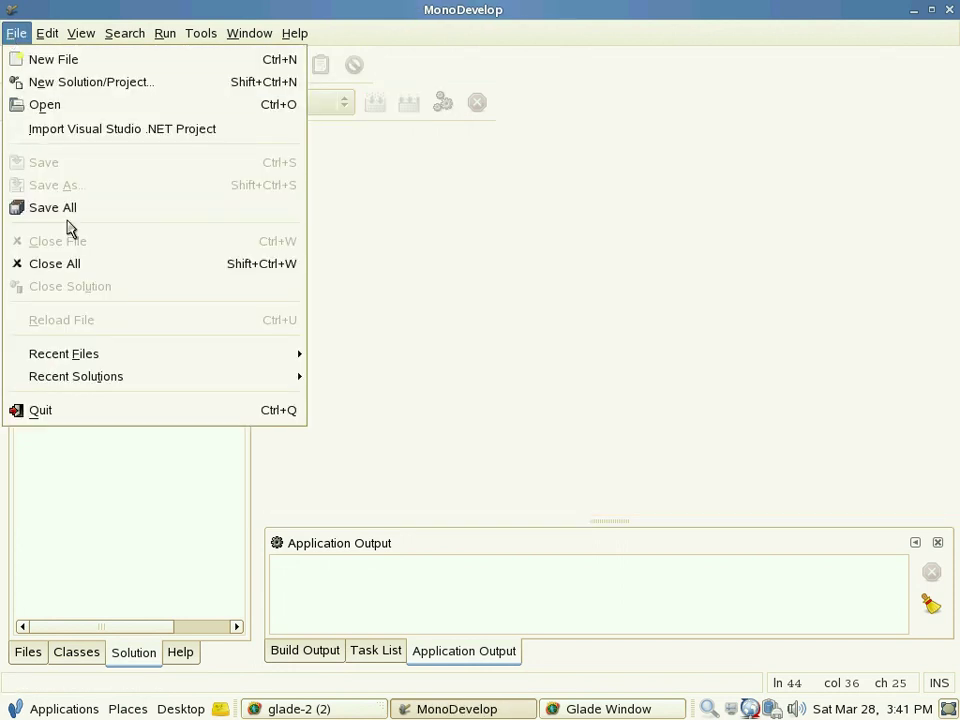
{"action": "left_click", "coordinate": [107, 418]}
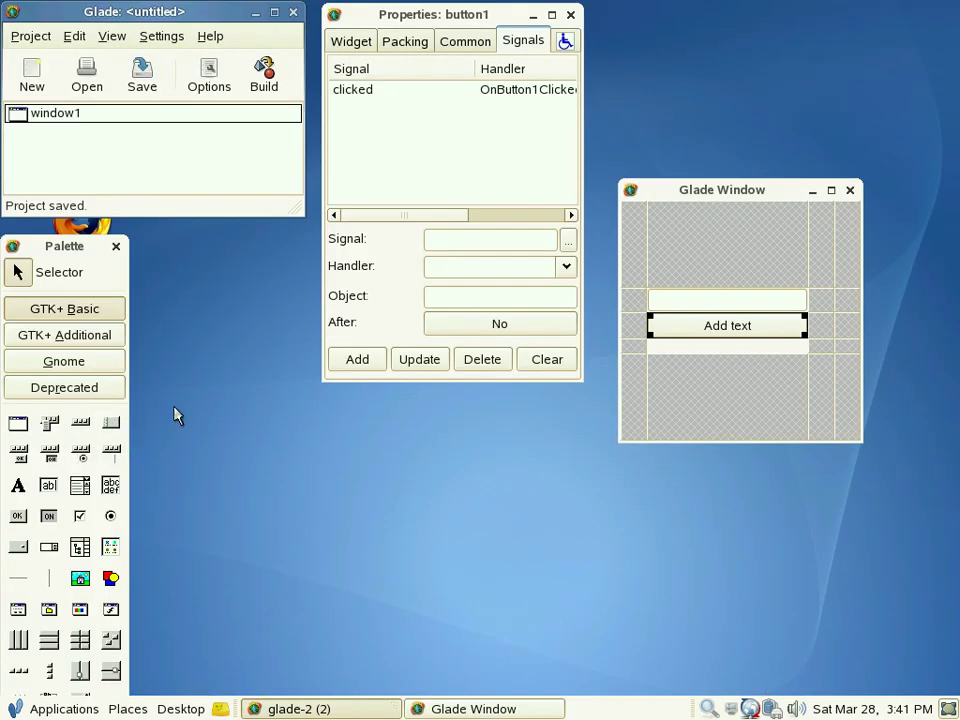
Step: Quit Glade from the Project menu and confirm Quit in the dialog
{"action": "left_click", "coordinate": [12, 40]}
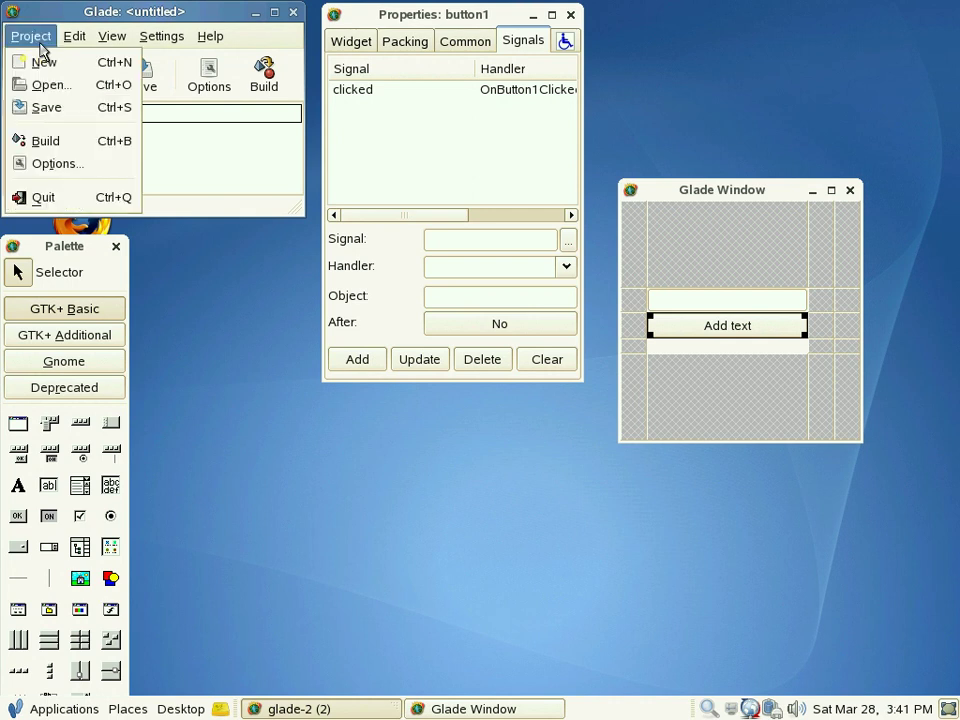
{"action": "left_click", "coordinate": [90, 196]}
{"action": "left_click", "coordinate": [167, 250]}
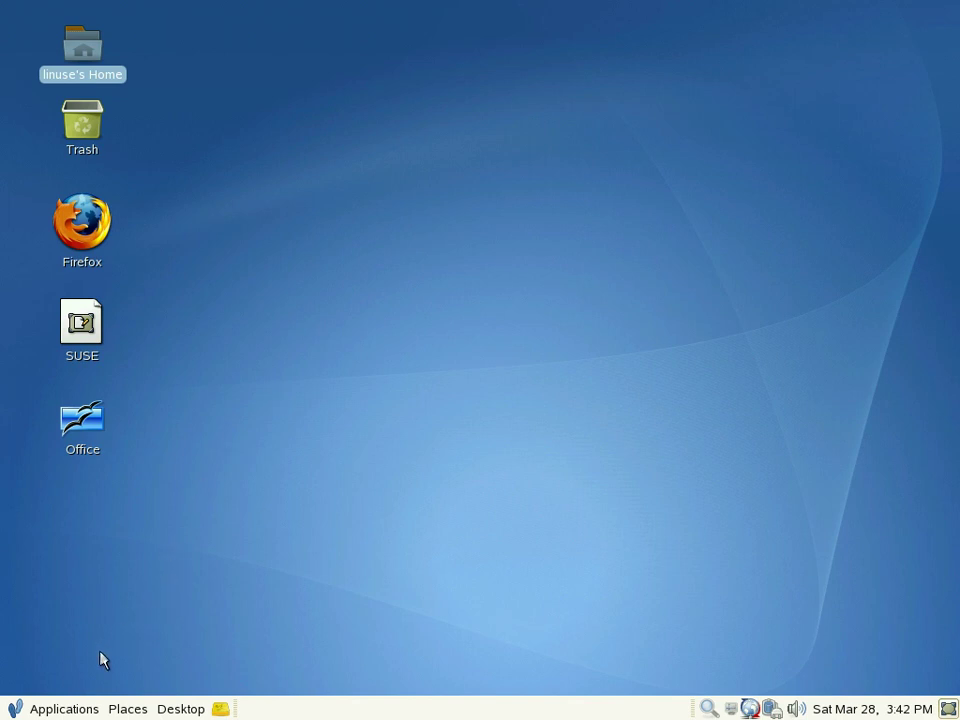
Step: Use Desktop > Log Out, choose Shut down, and confirm with OK
{"action": "left_click", "coordinate": [181, 709]}
{"action": "left_click", "coordinate": [221, 688]}
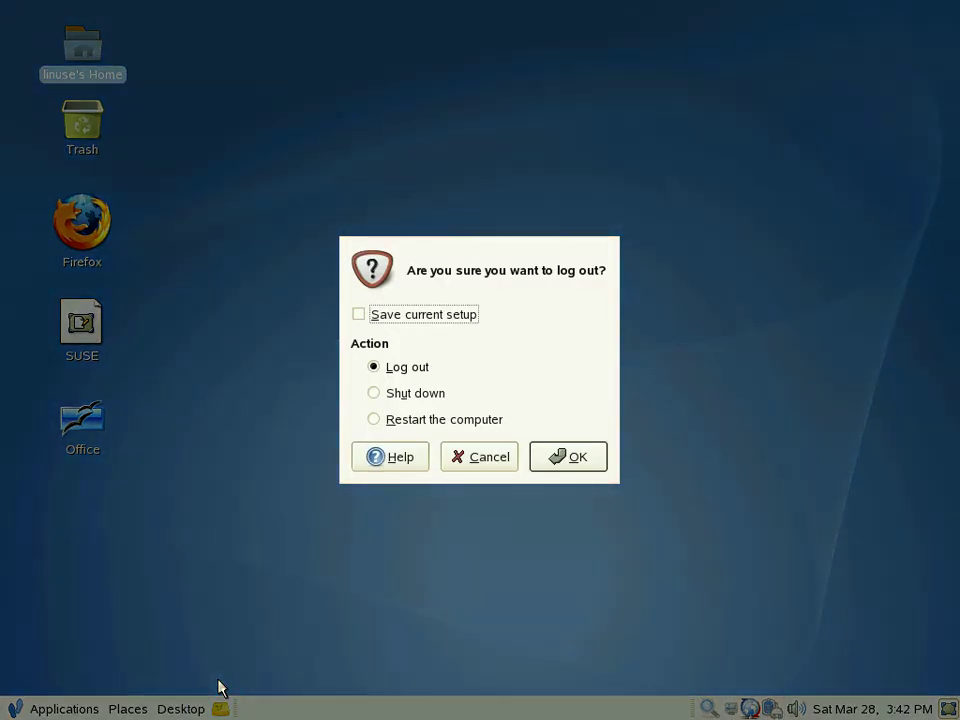
{"action": "left_click", "coordinate": [378, 394]}
{"action": "left_click", "coordinate": [558, 461]}
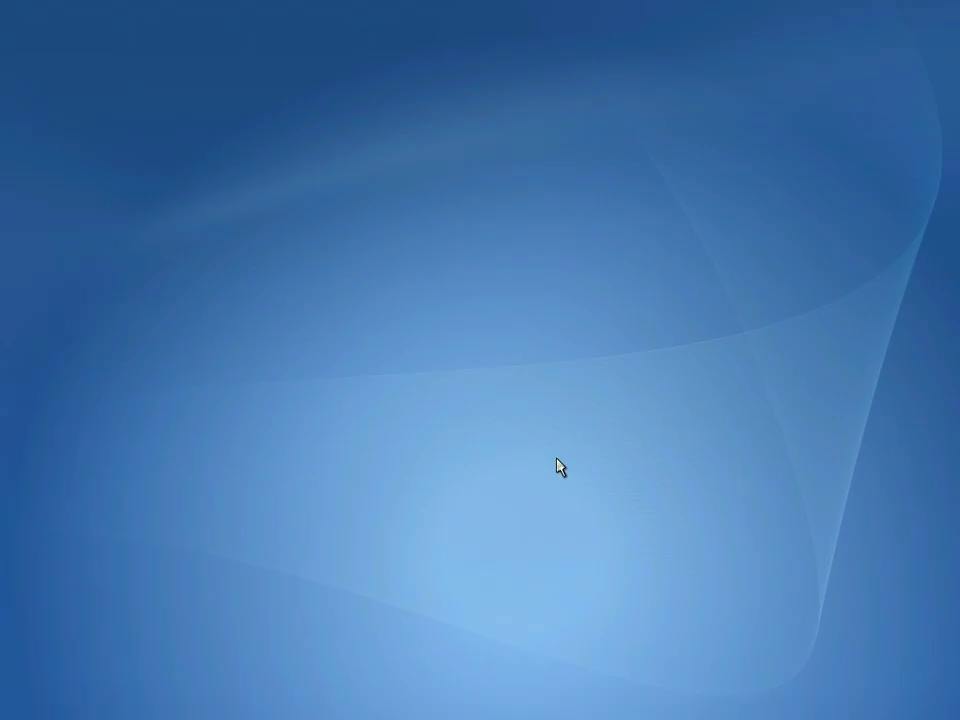